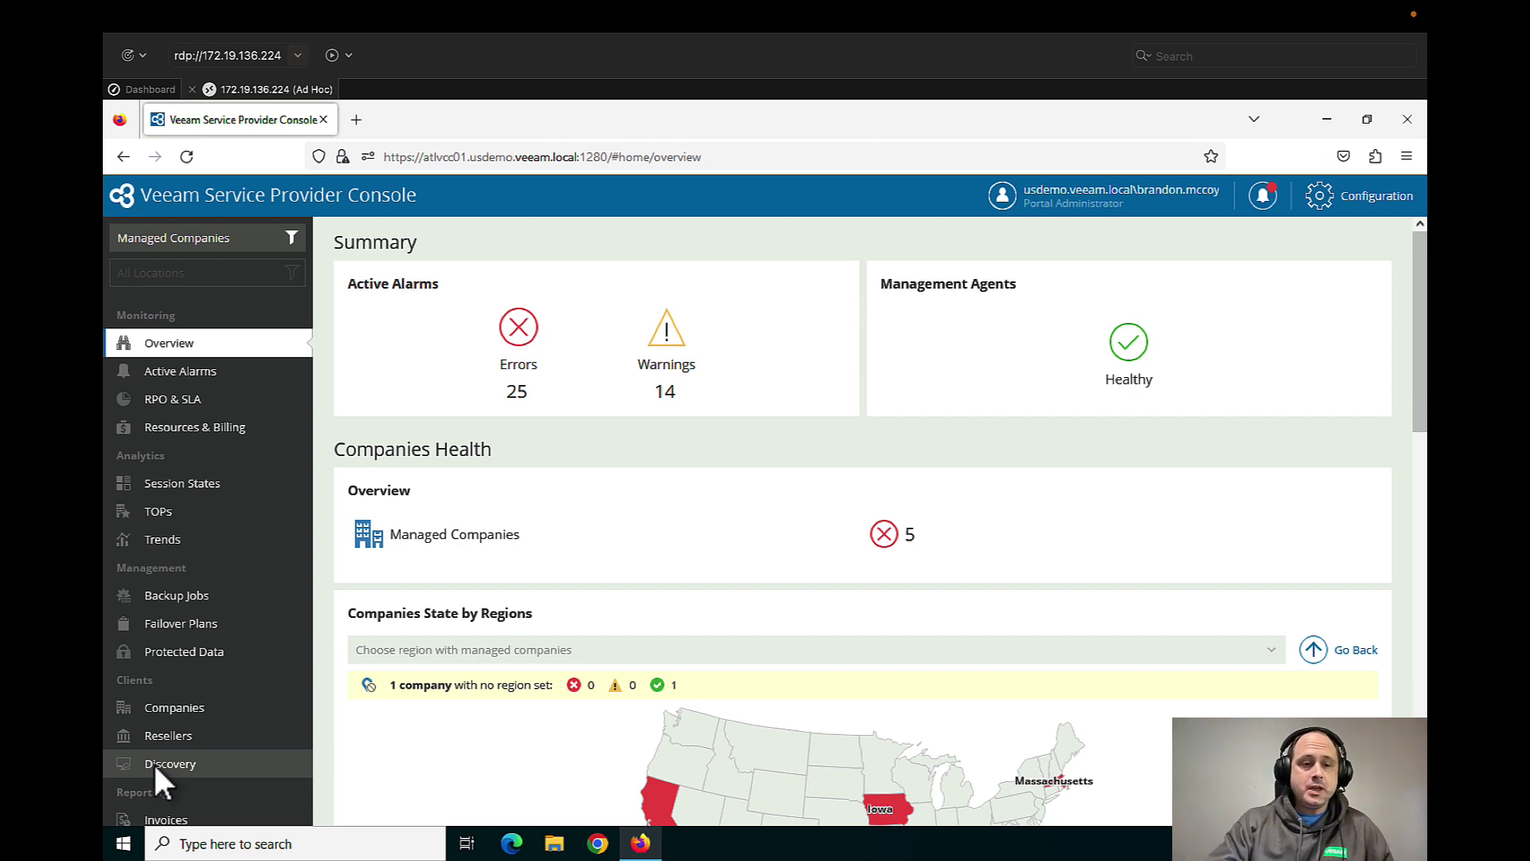
- Open the Discovery page to list the six discovered computers
left_click(156, 767)
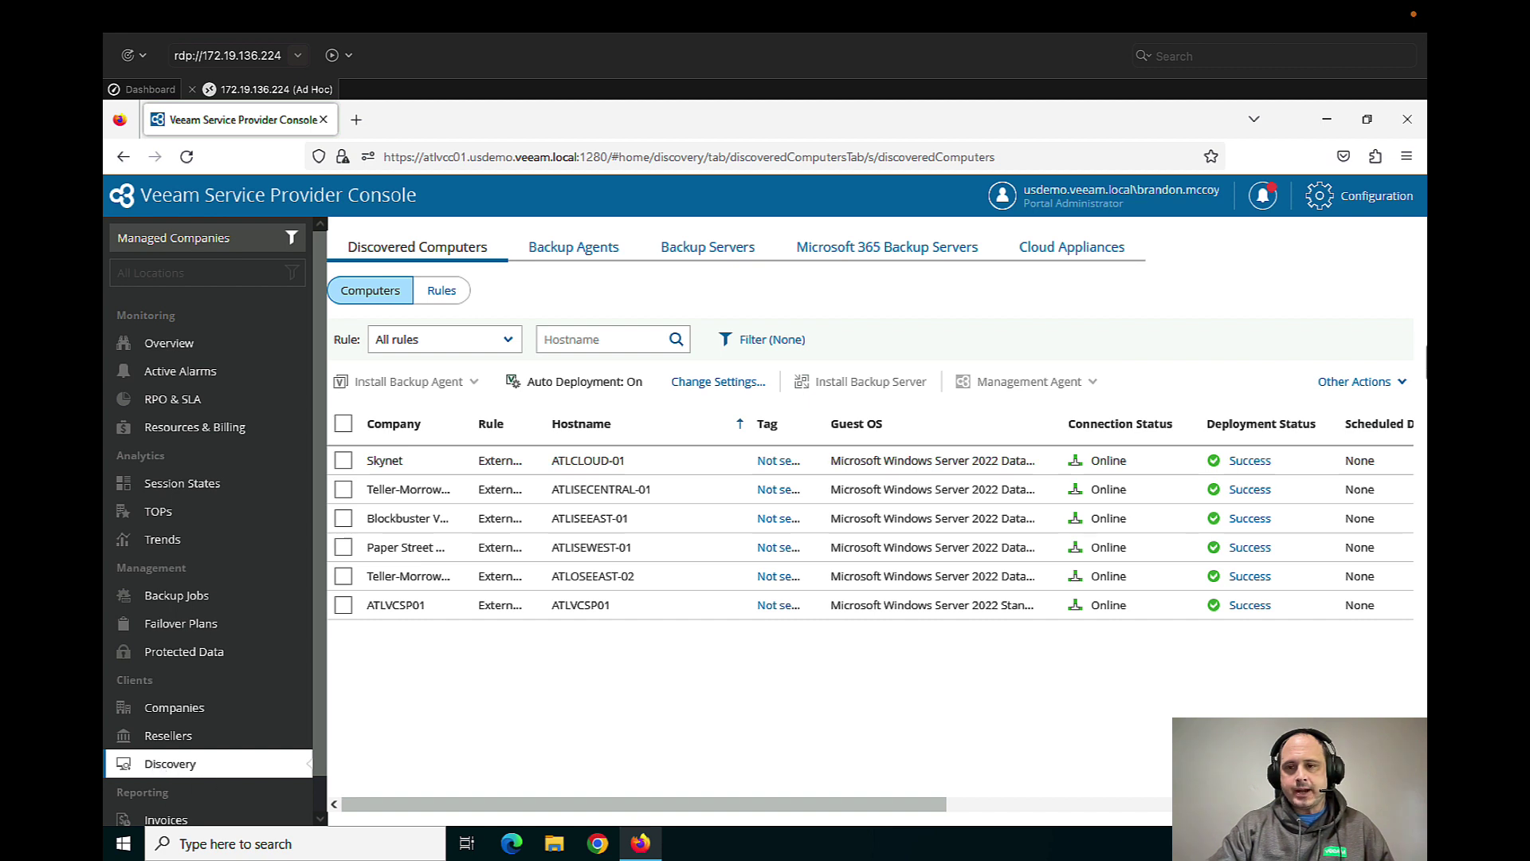
- Start a Windows management agent download from Other Actions, with a 12-month token expiry
left_click(1405, 384)
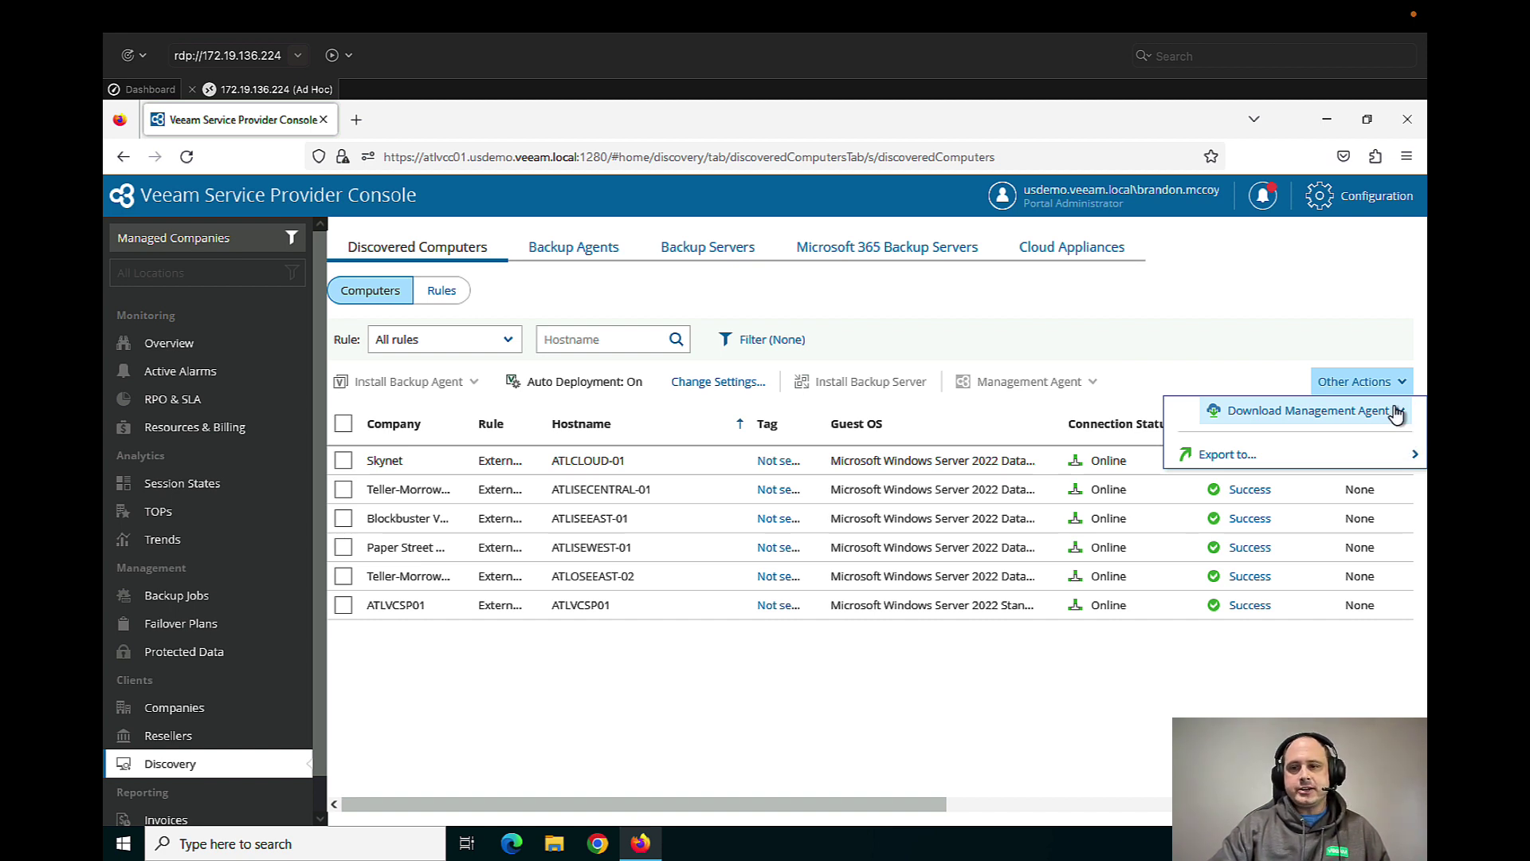
left_click(1397, 413)
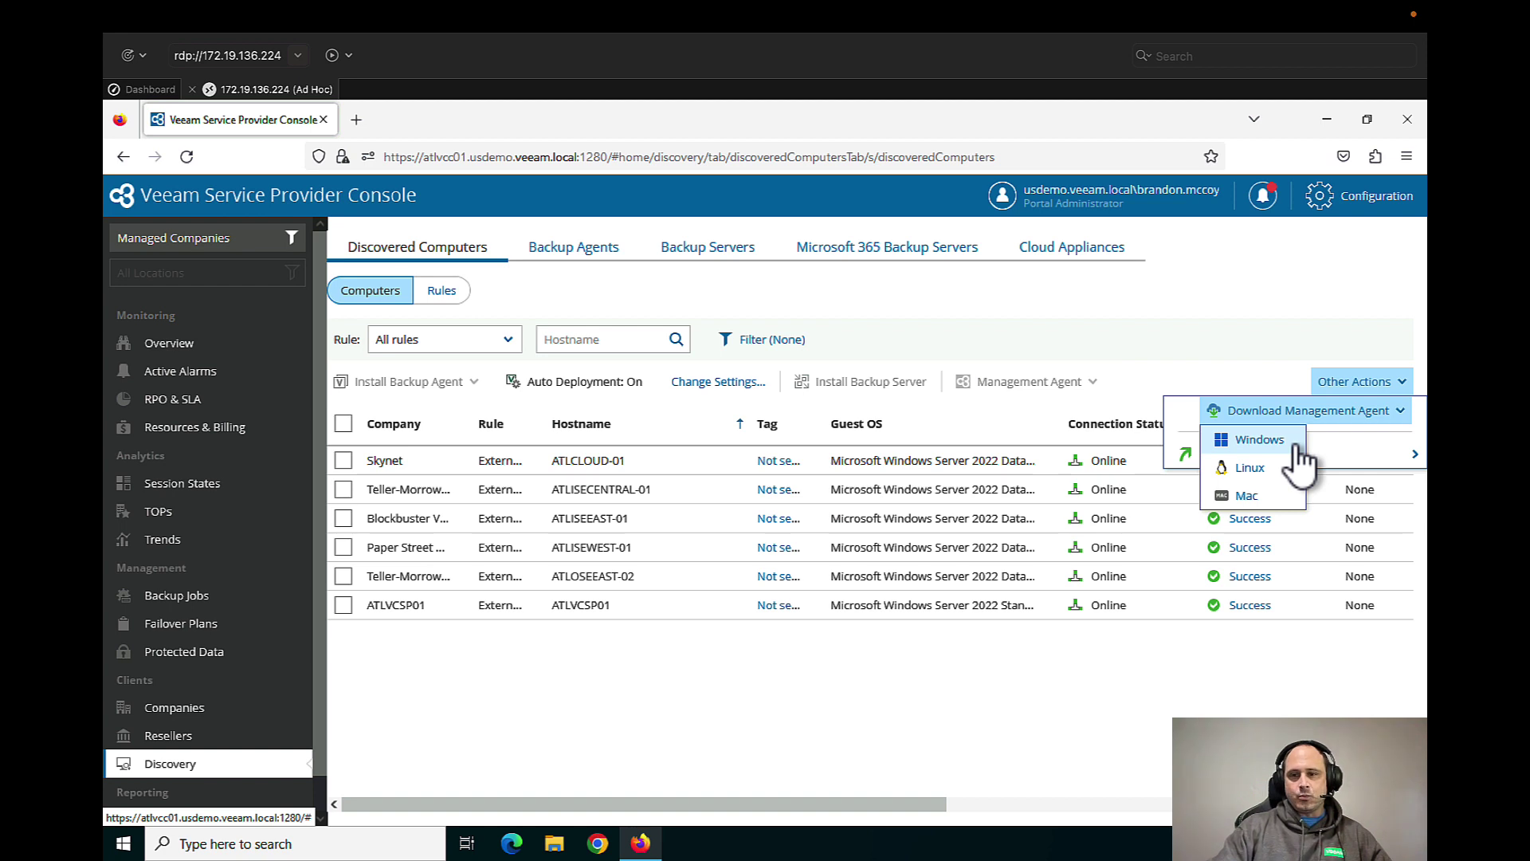
left_click(1297, 445)
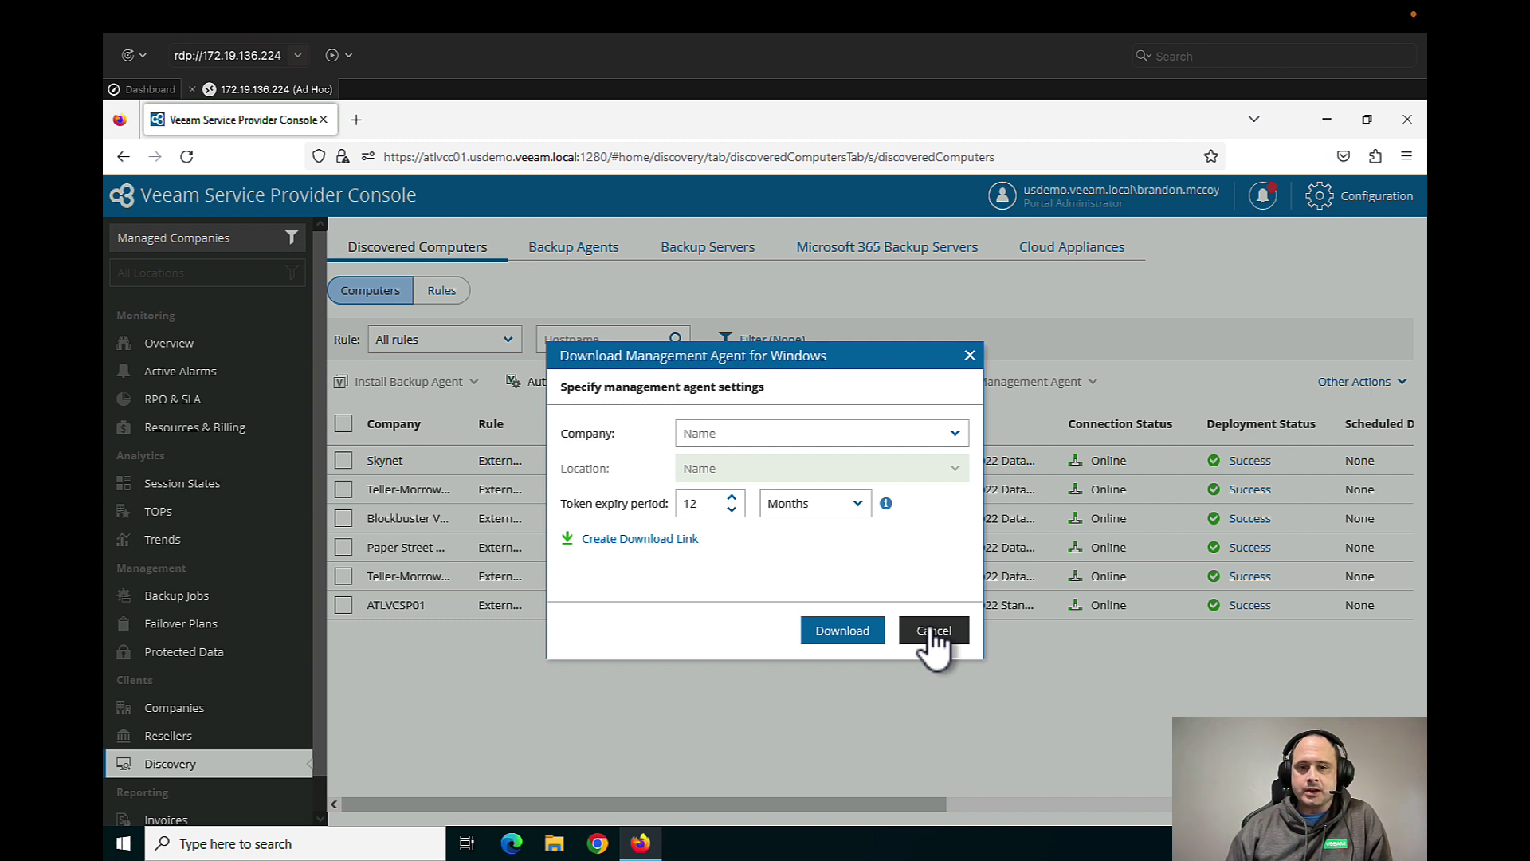
- Select Blockbuster Video as the company for the Windows agent download
left_click(954, 434)
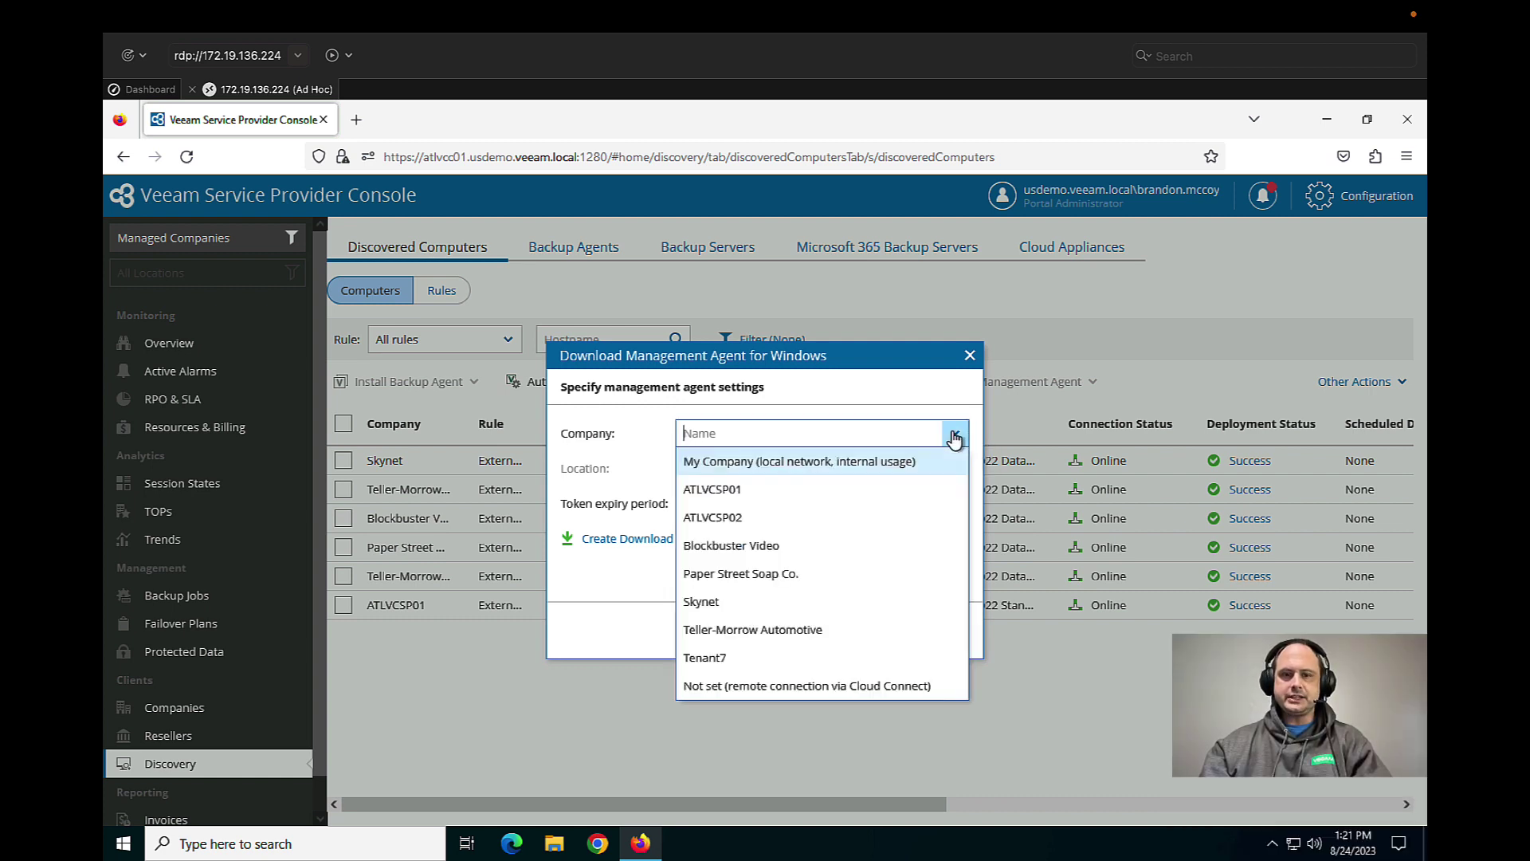
left_click(860, 546)
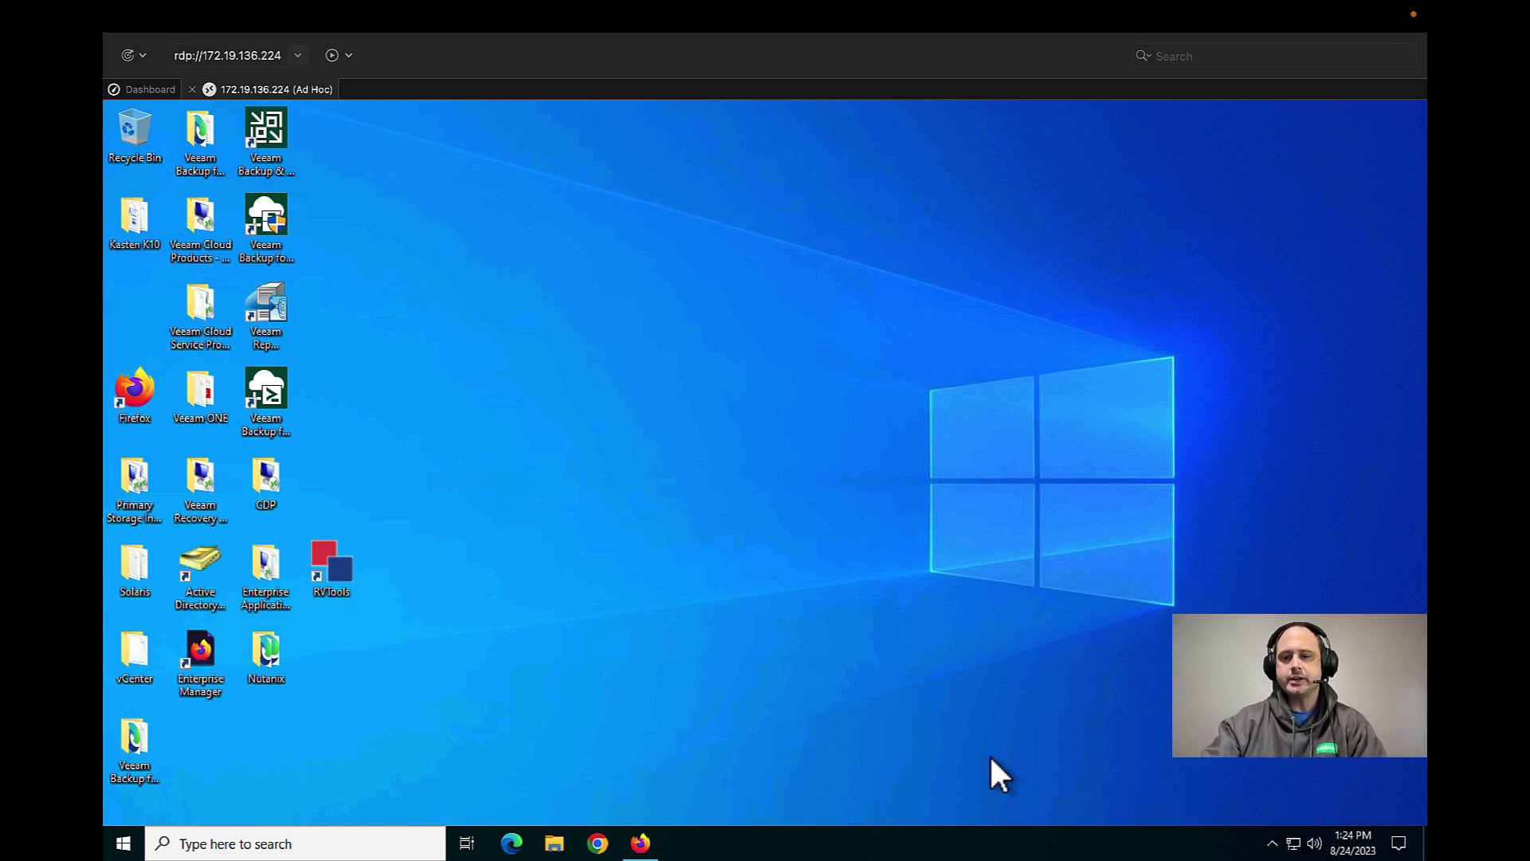
- Check the tray's Veeam agent settings for a connection to gateway ATLVCC001 on port 6180
left_click(1273, 847)
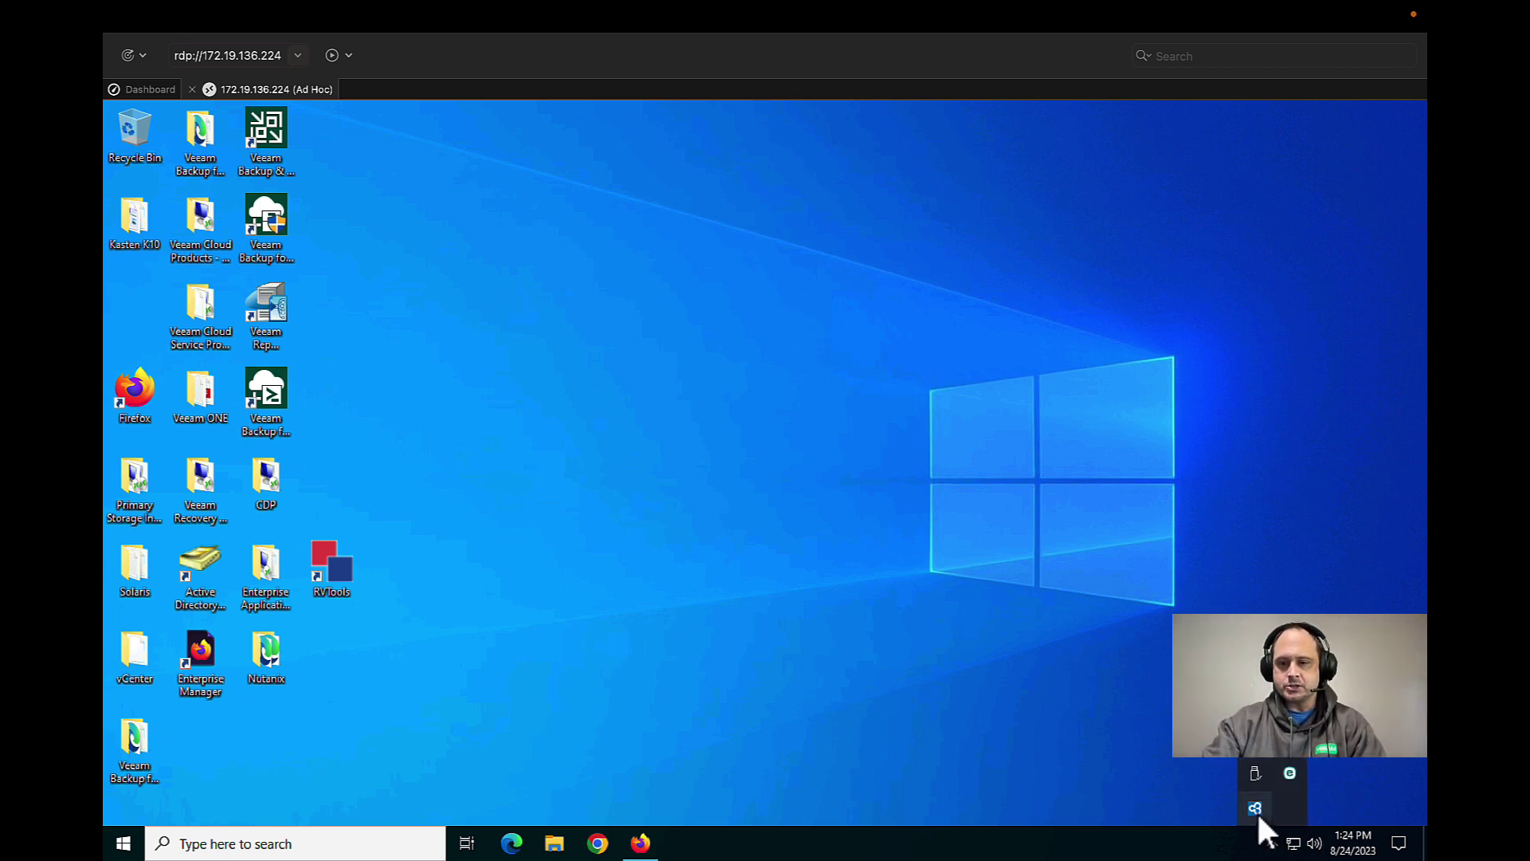
left_click(1256, 809)
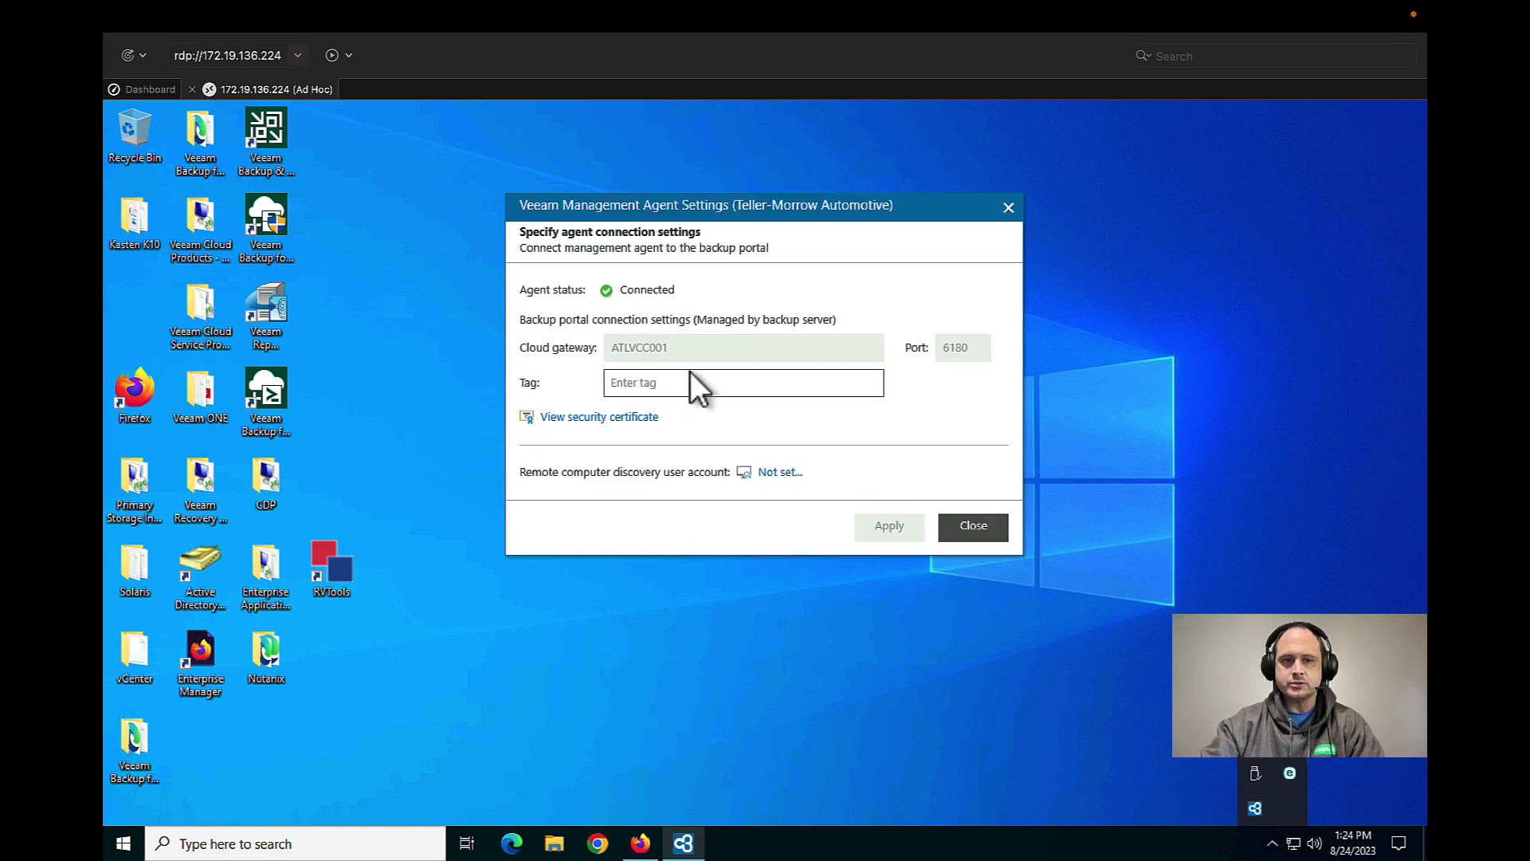
left_click(988, 523)
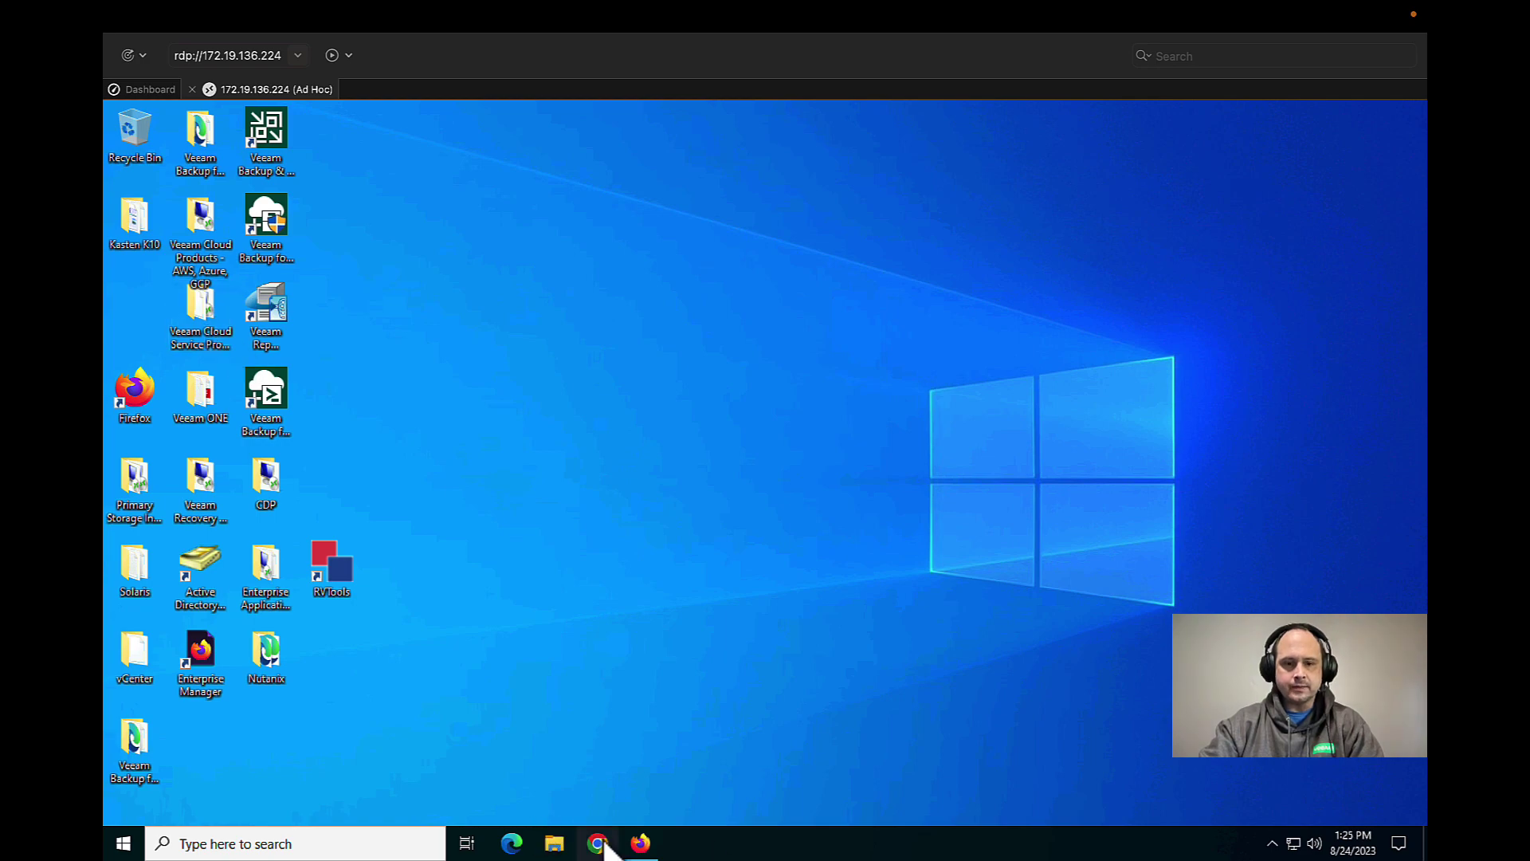
- Select the Skynet computer and start installing a backup agent on it
left_click(631, 849)
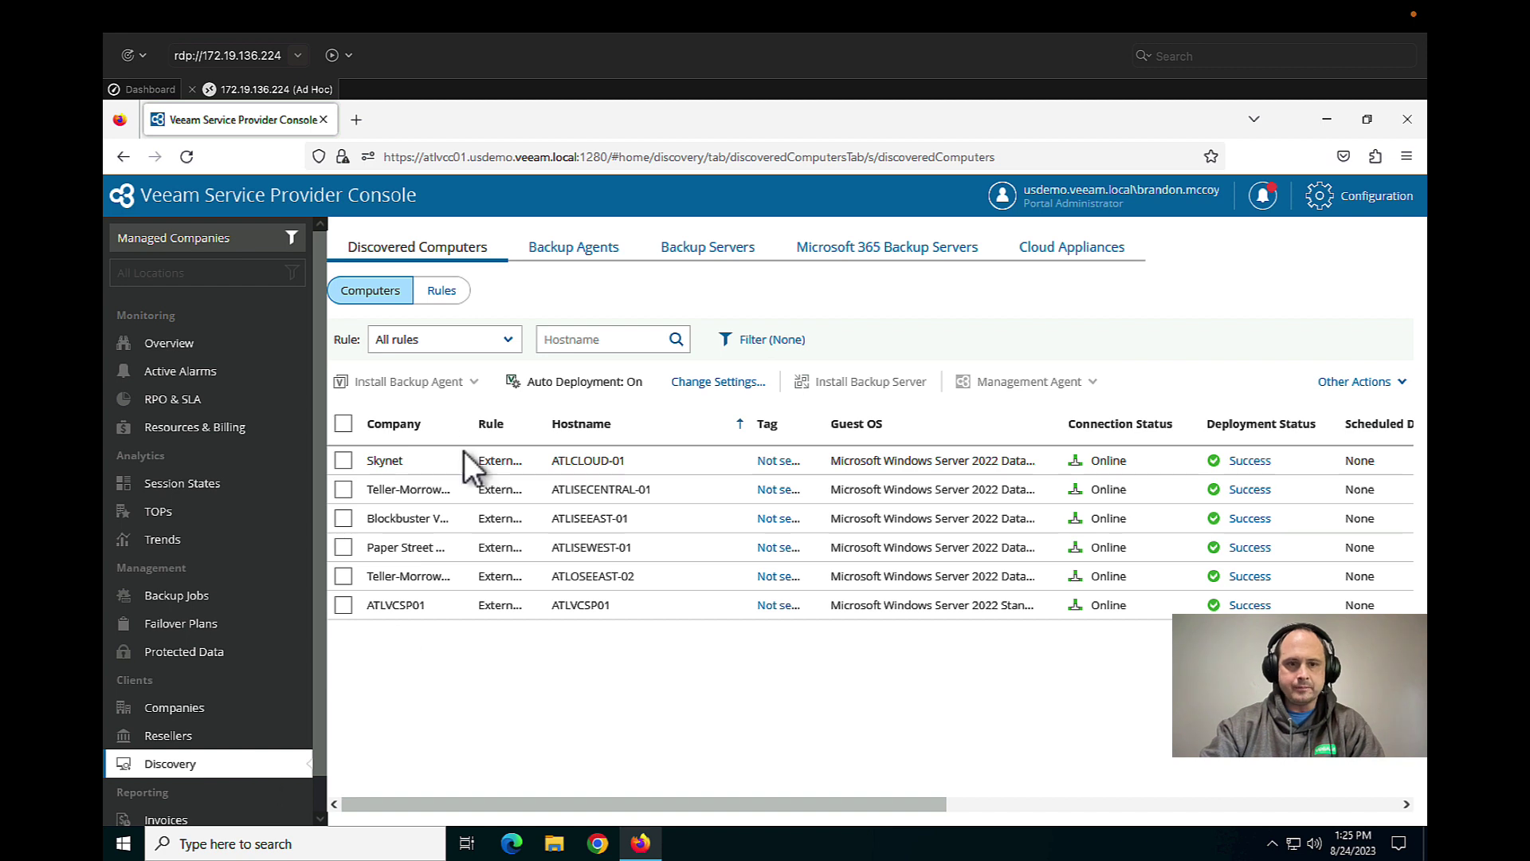
left_click(342, 464)
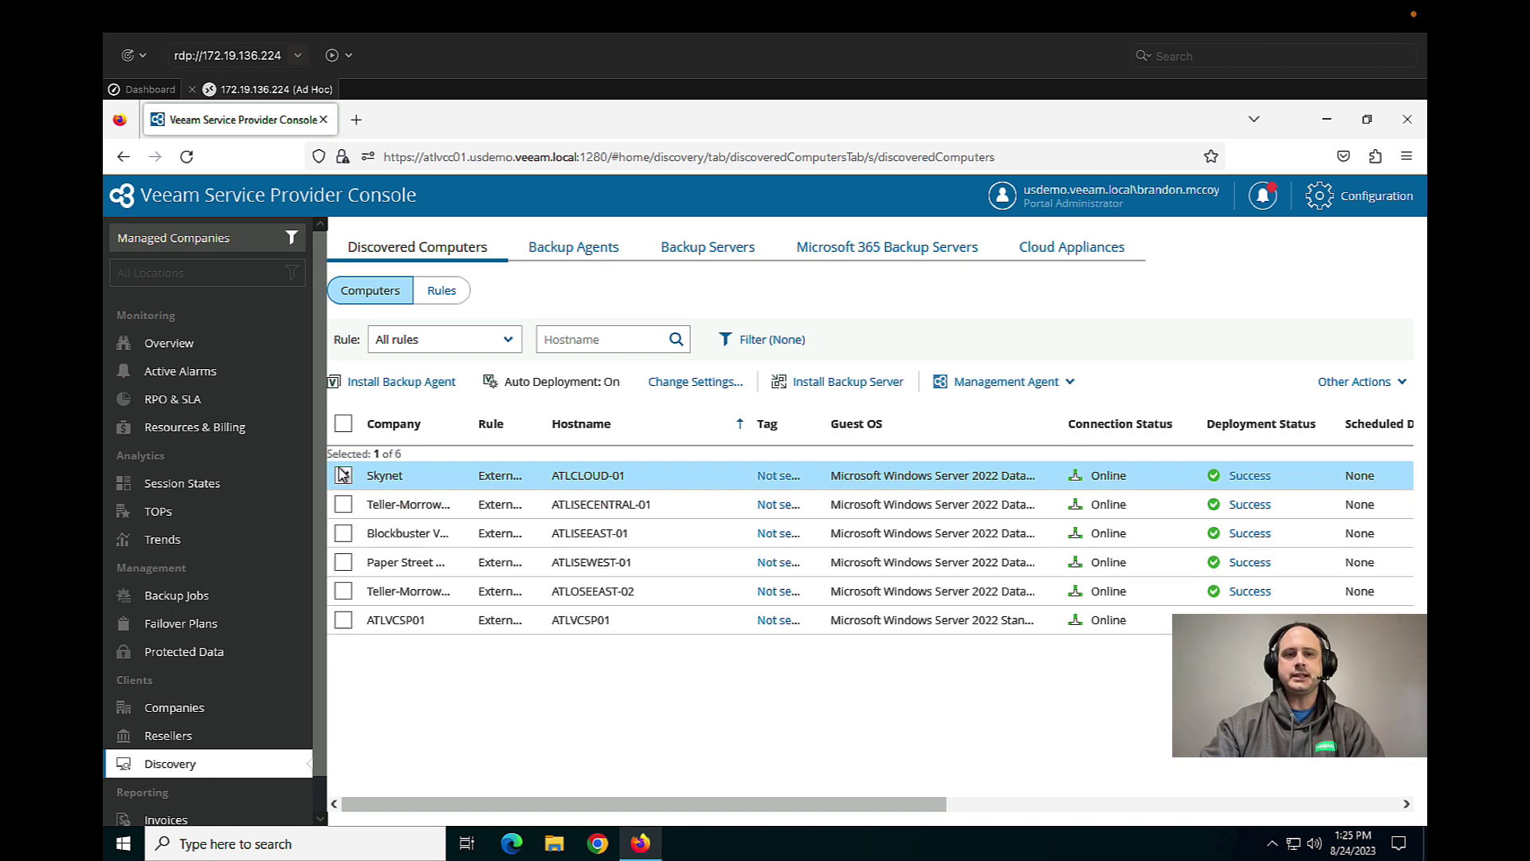
left_click(440, 384)
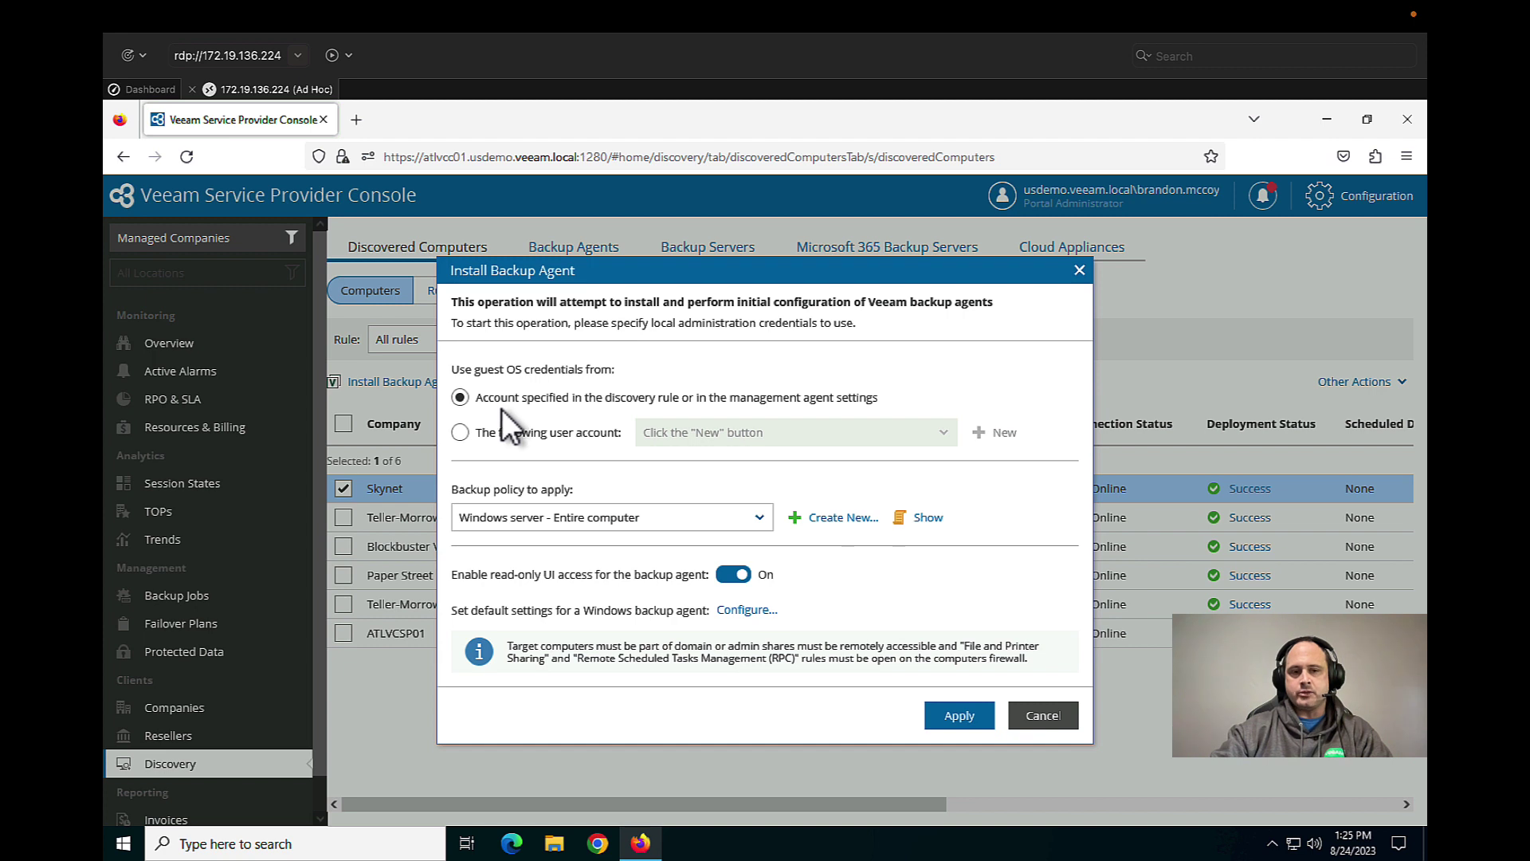
- Review the backup policy list, keep Windows server - Entire computer, and start a new policy
left_click(759, 520)
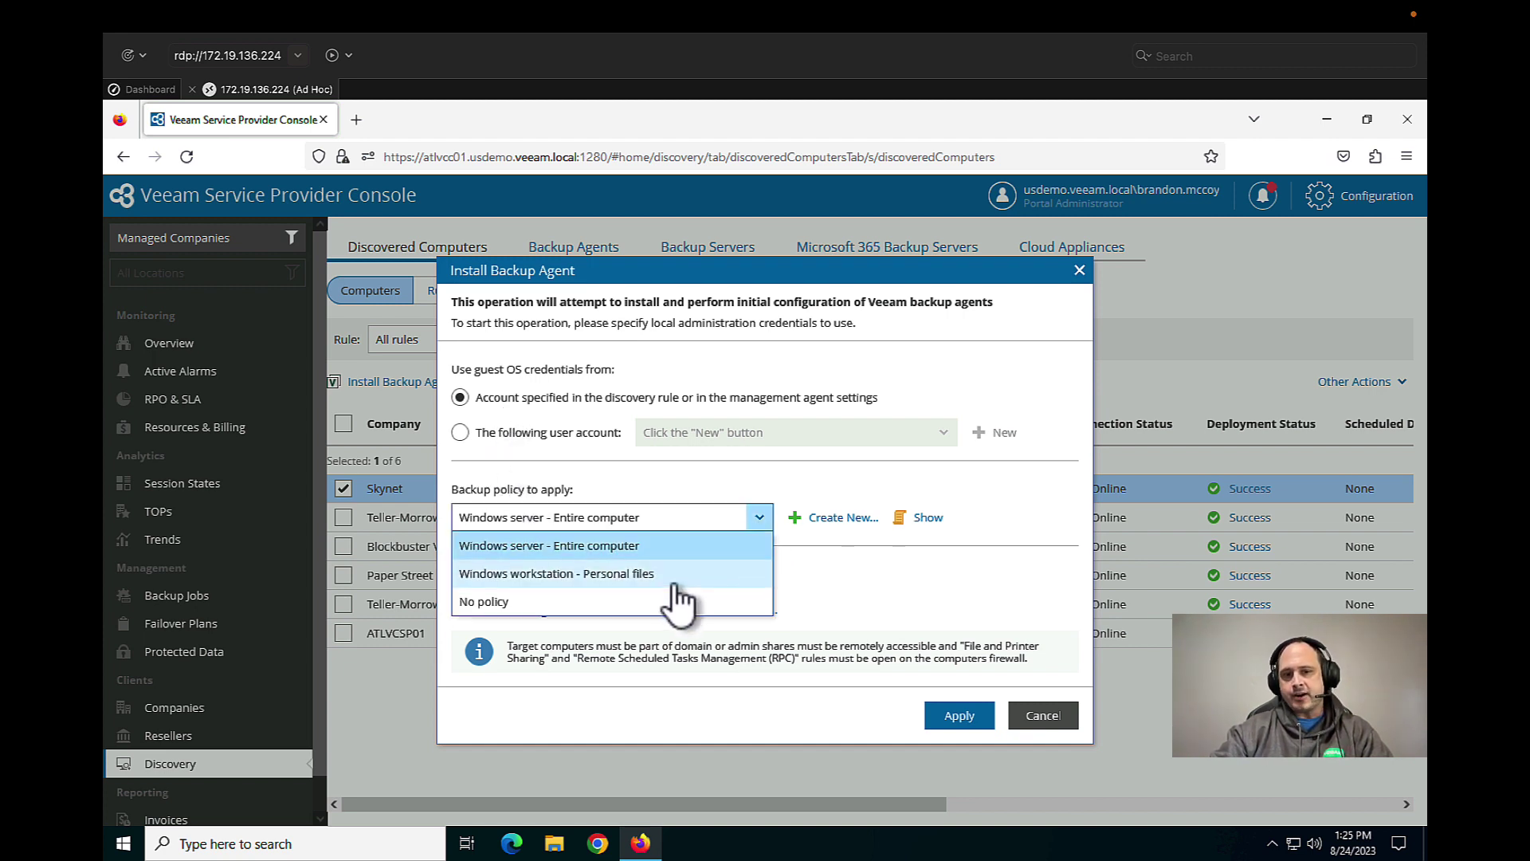
left_click(824, 520)
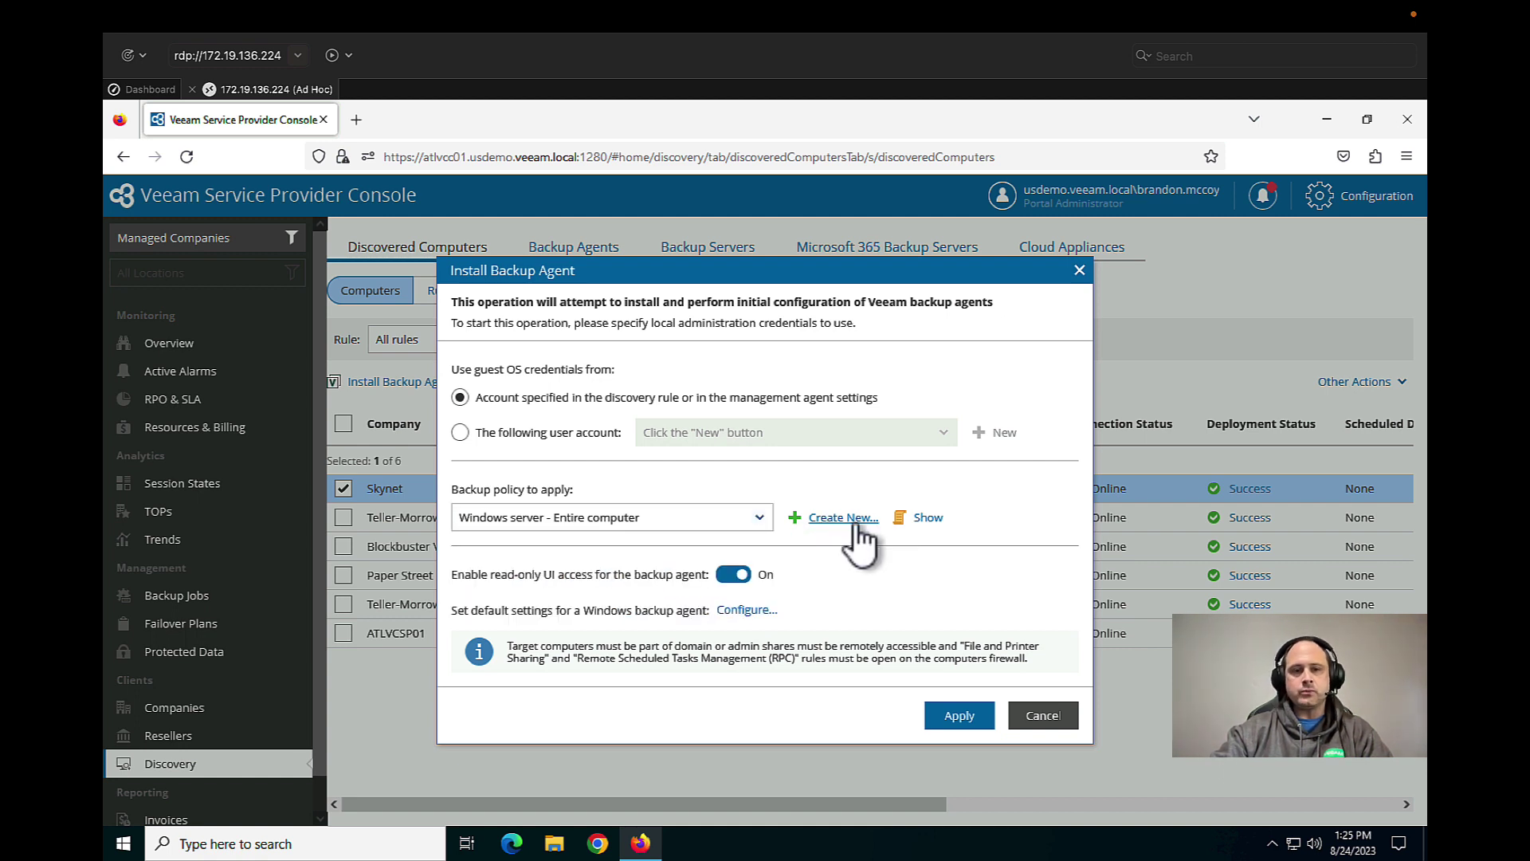
left_click(848, 520)
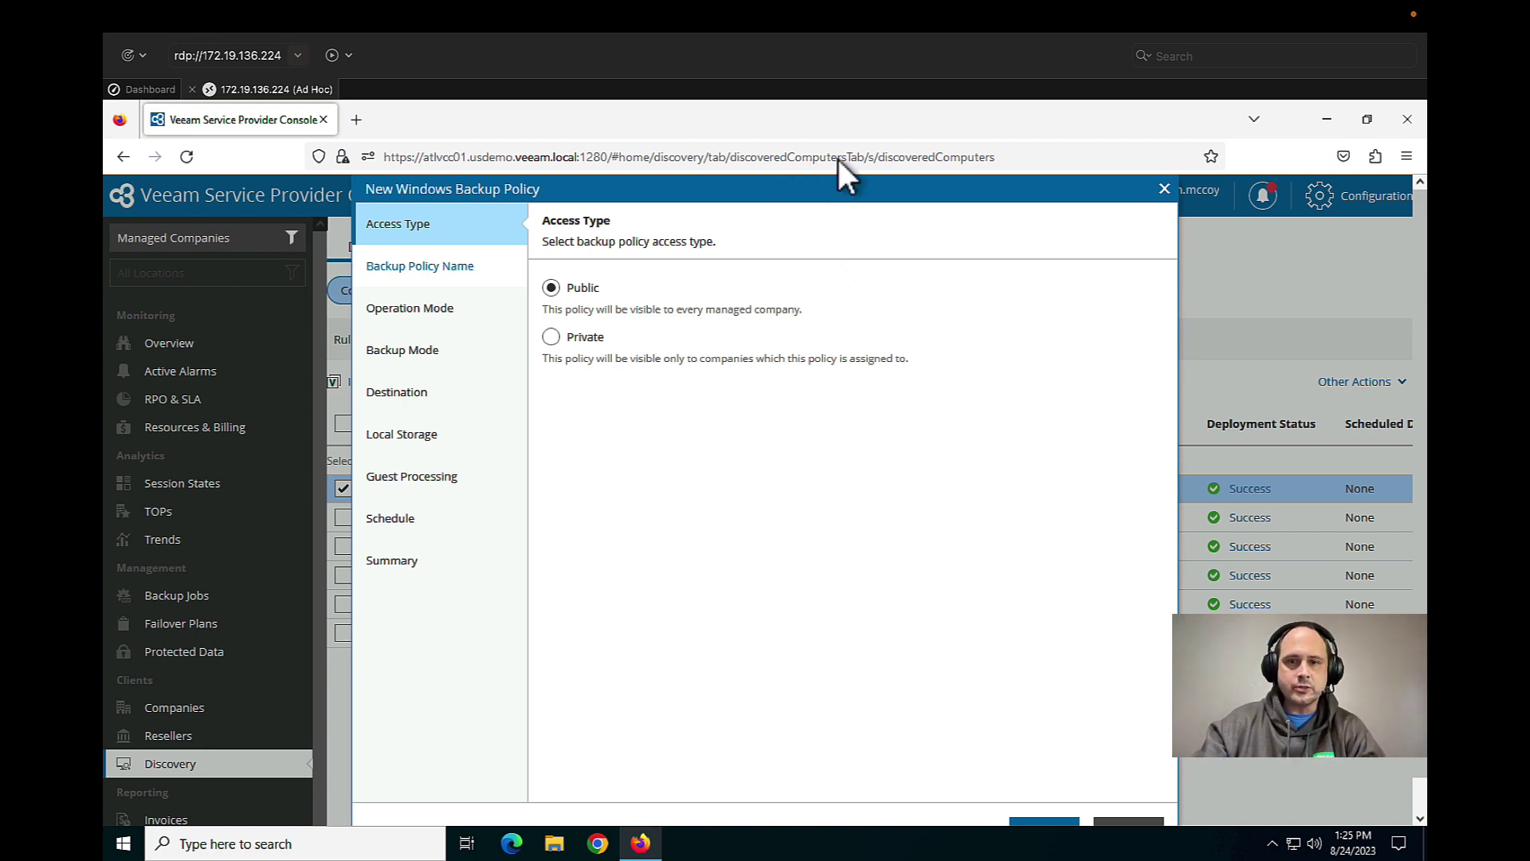
- Name the backup policy 'cloud backup for workstation' and continue to the Server operation mode step
key("Escape")
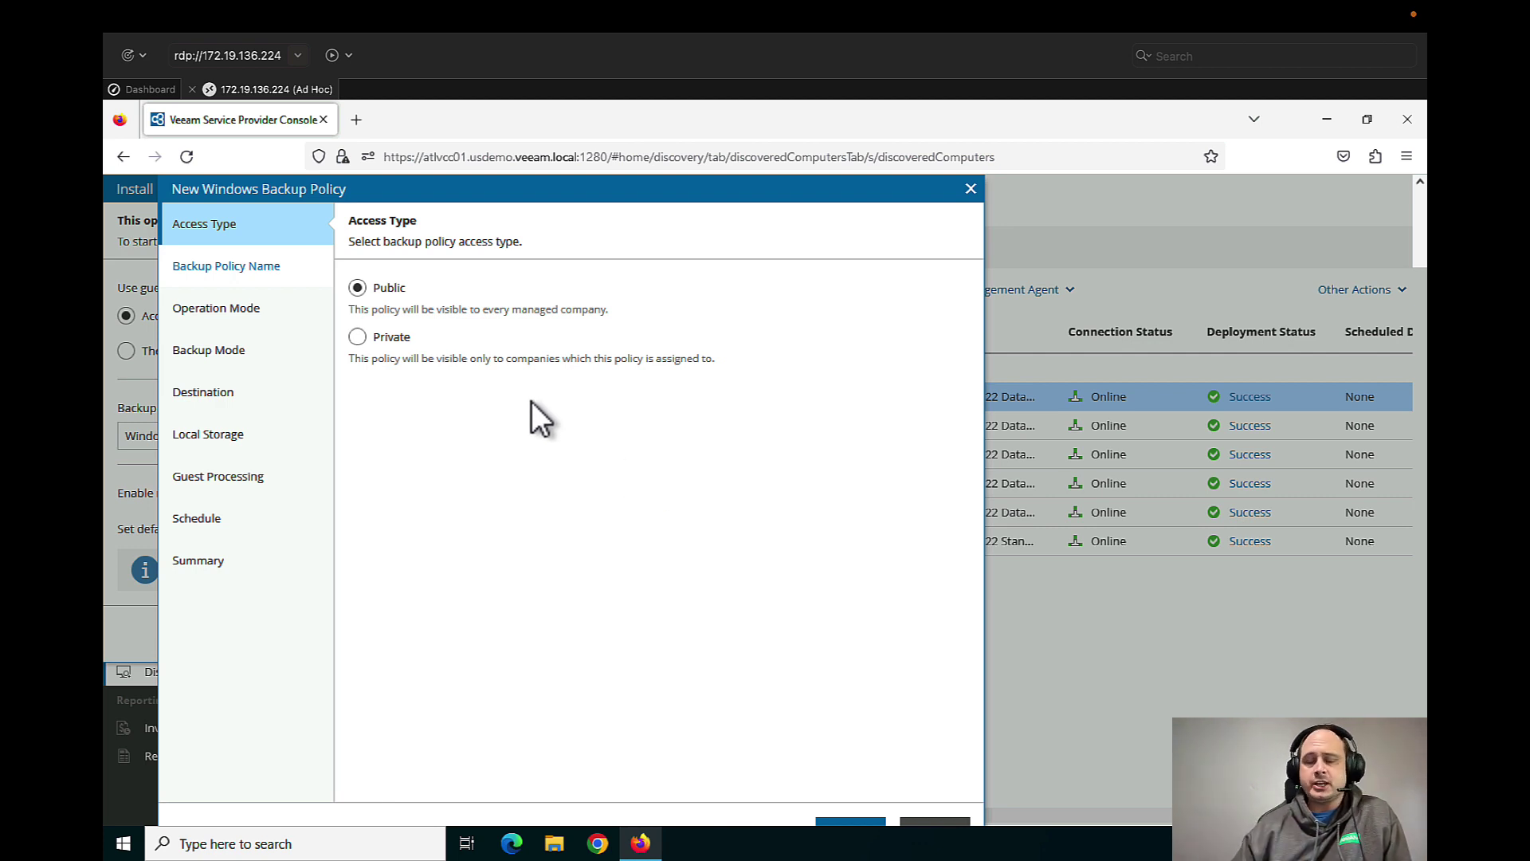
left_click(239, 271)
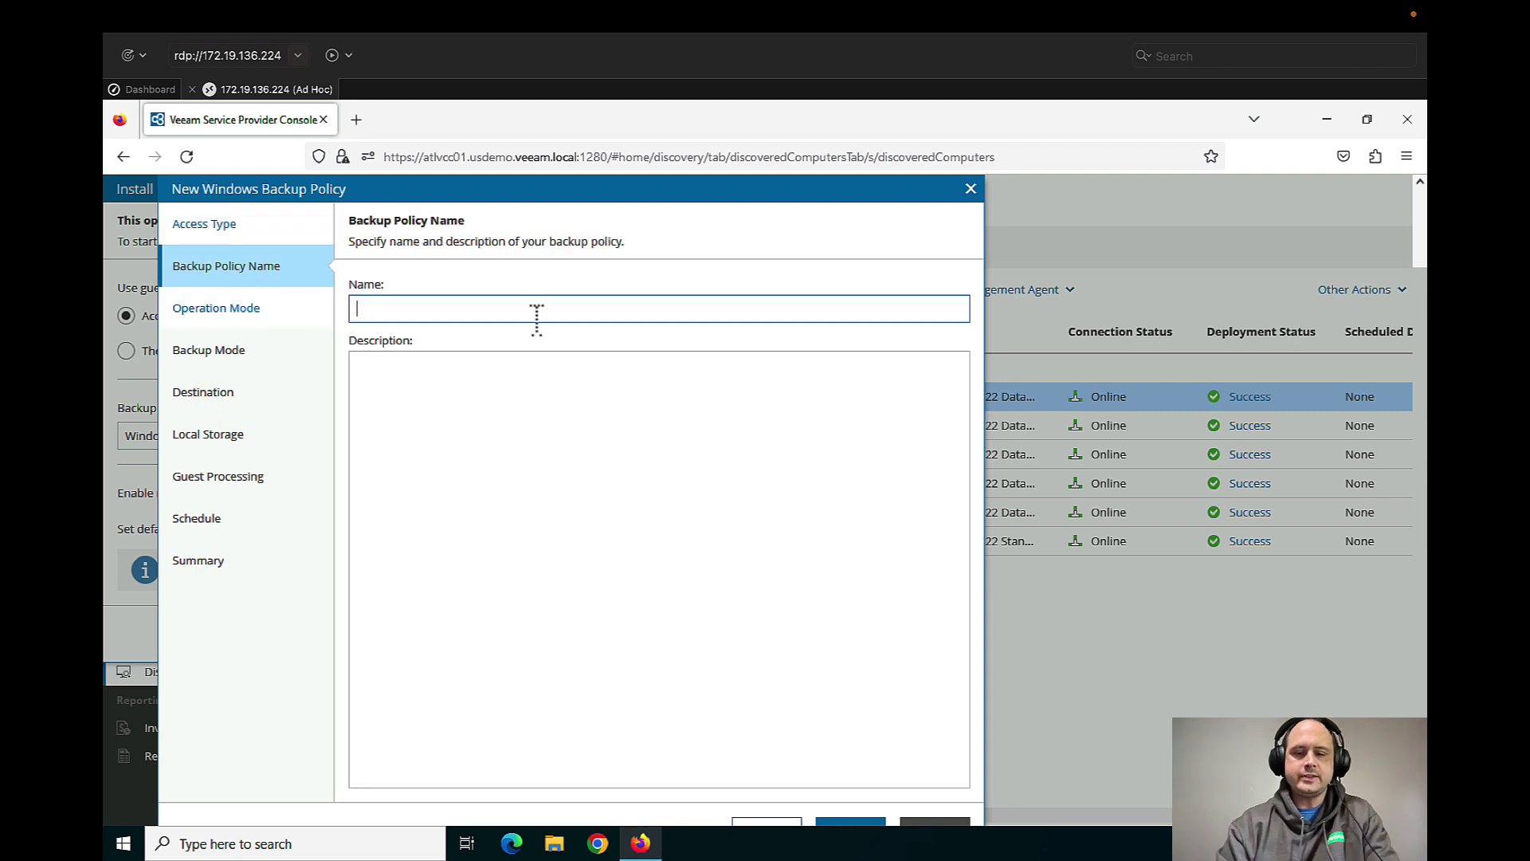
type("cloud ")
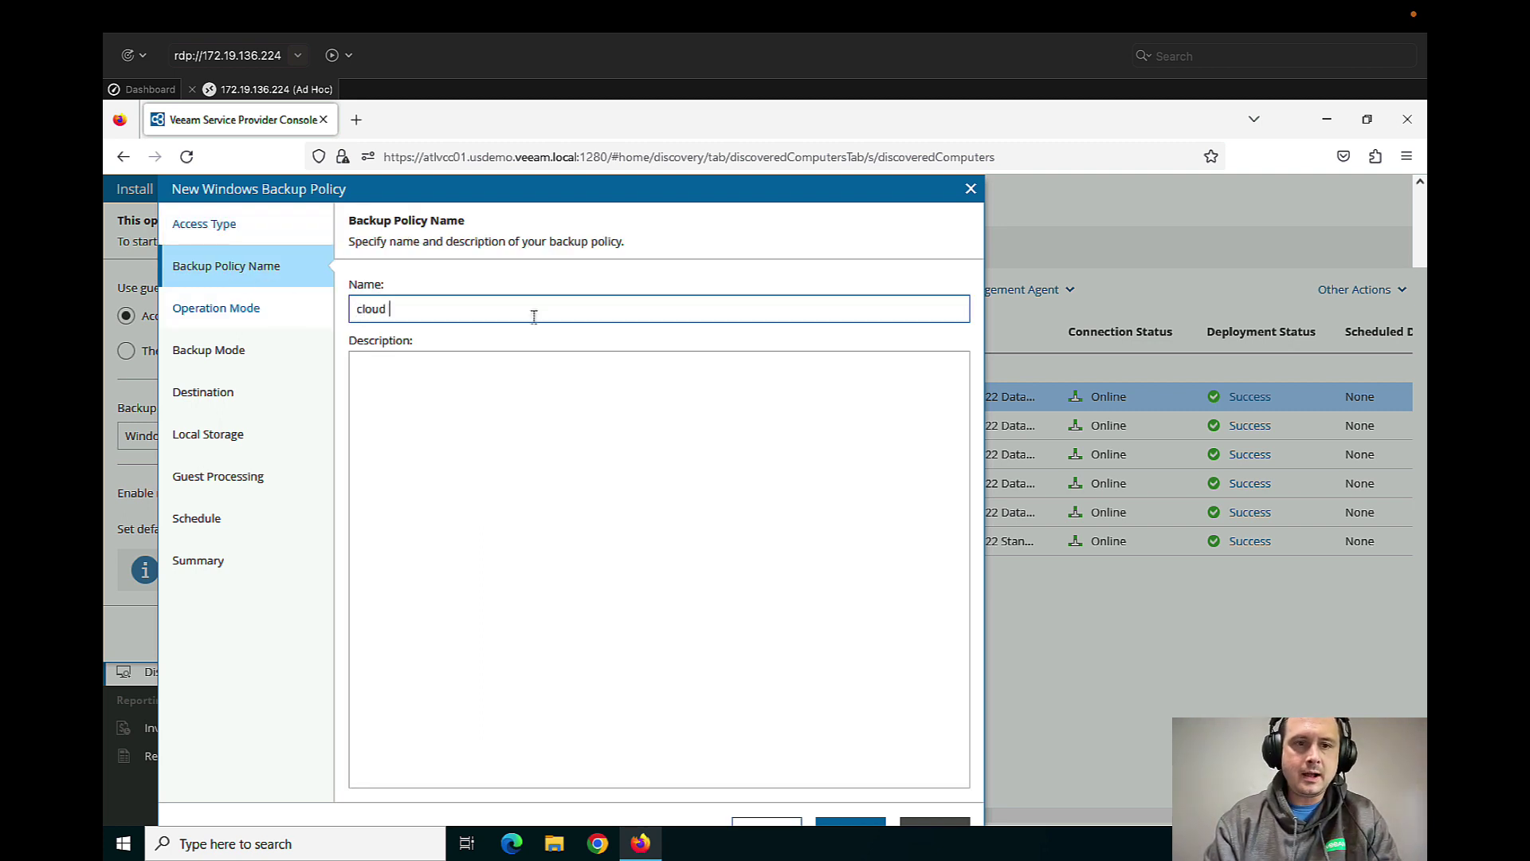
type("backup for wo")
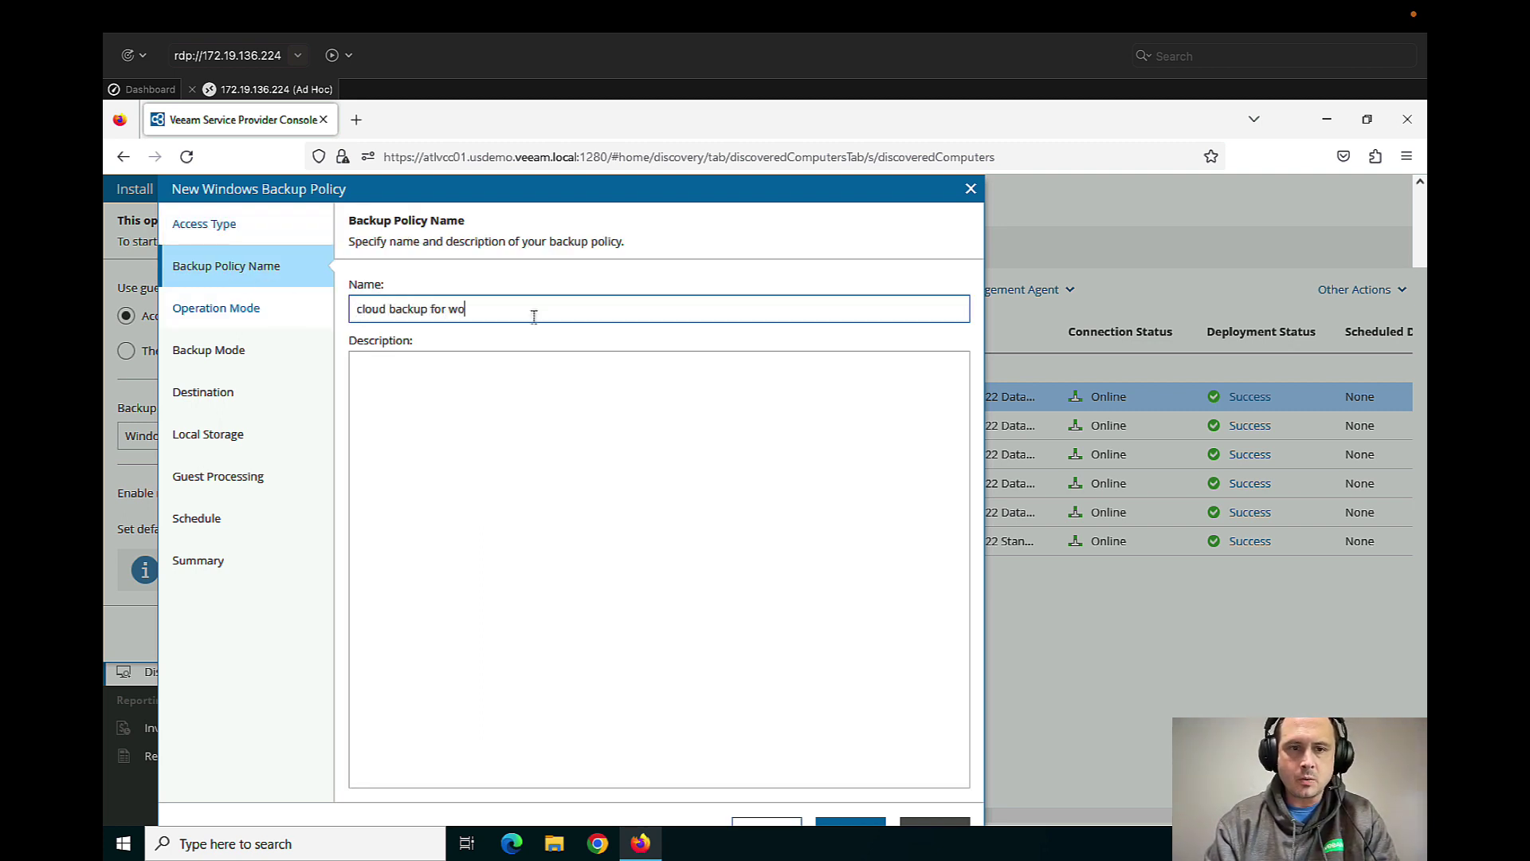
type("rkstation")
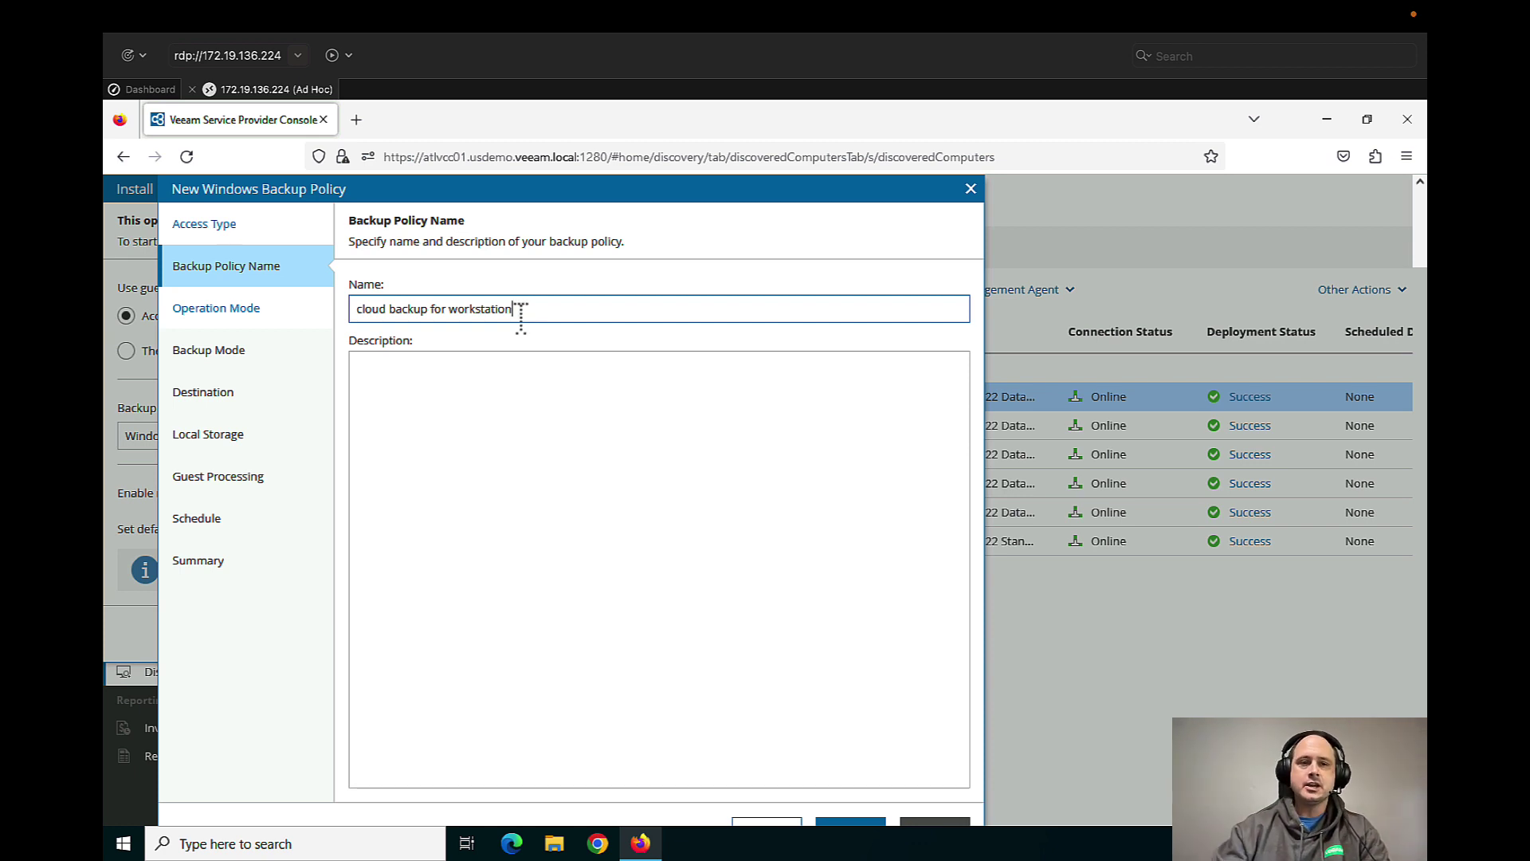
left_click(255, 317)
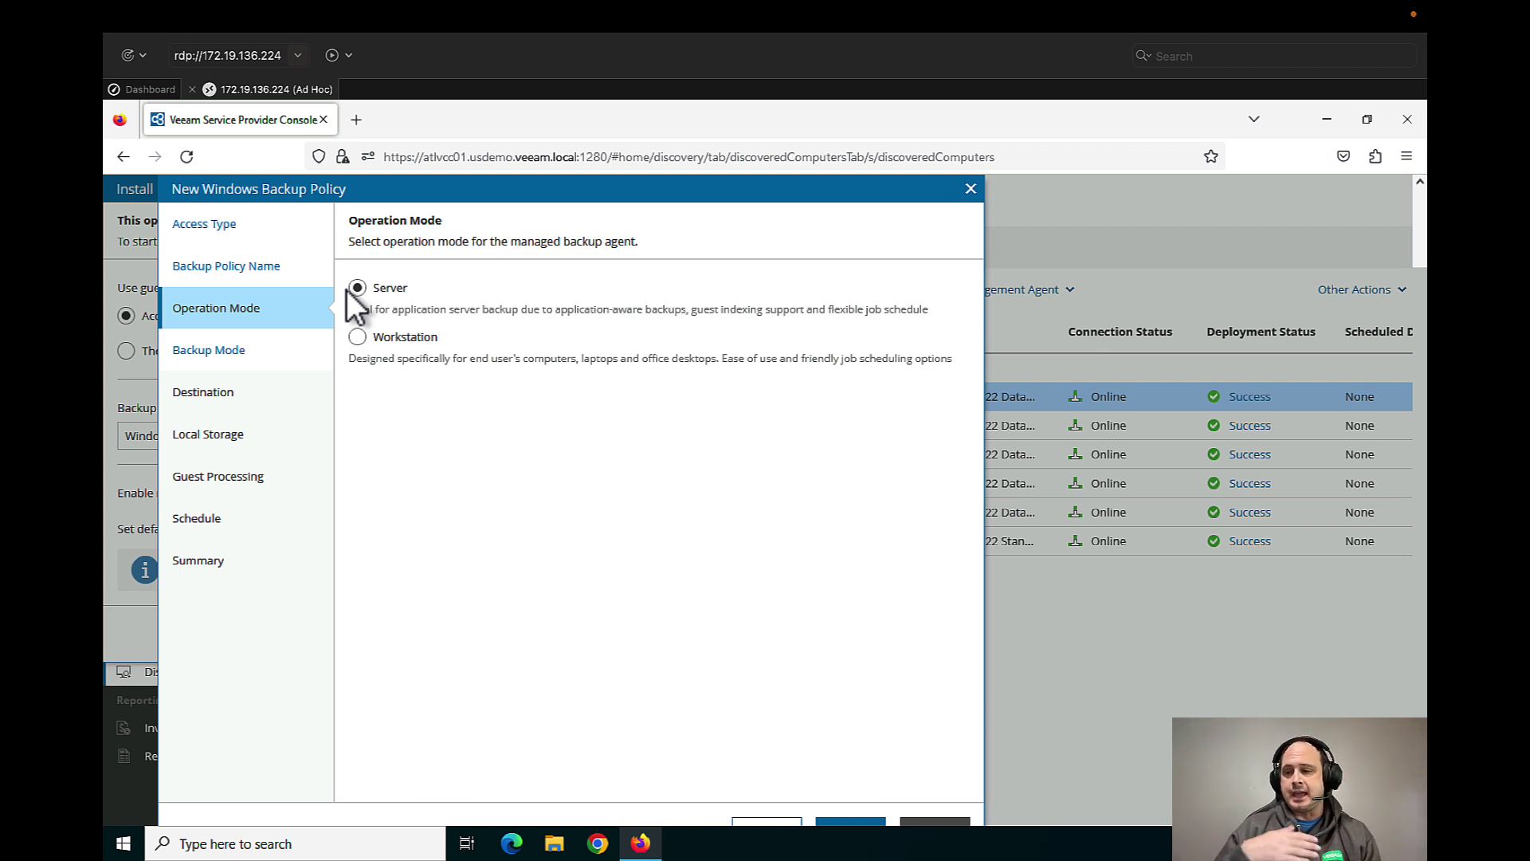
- Choose a Veeam Cloud Connect repository as the backup destination, keeping 7-day retention
left_click(240, 353)
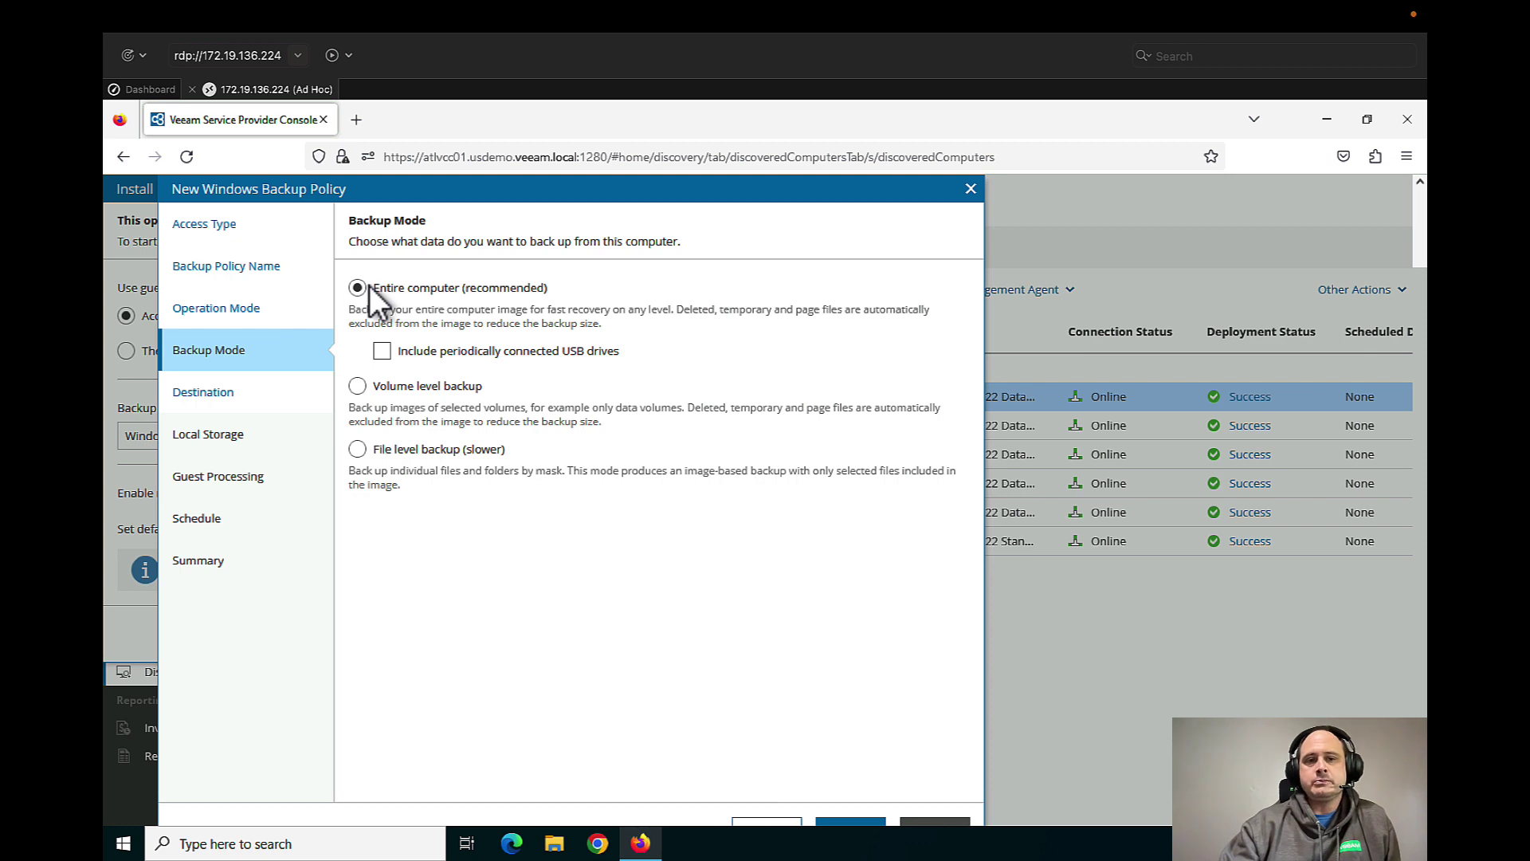
left_click(209, 395)
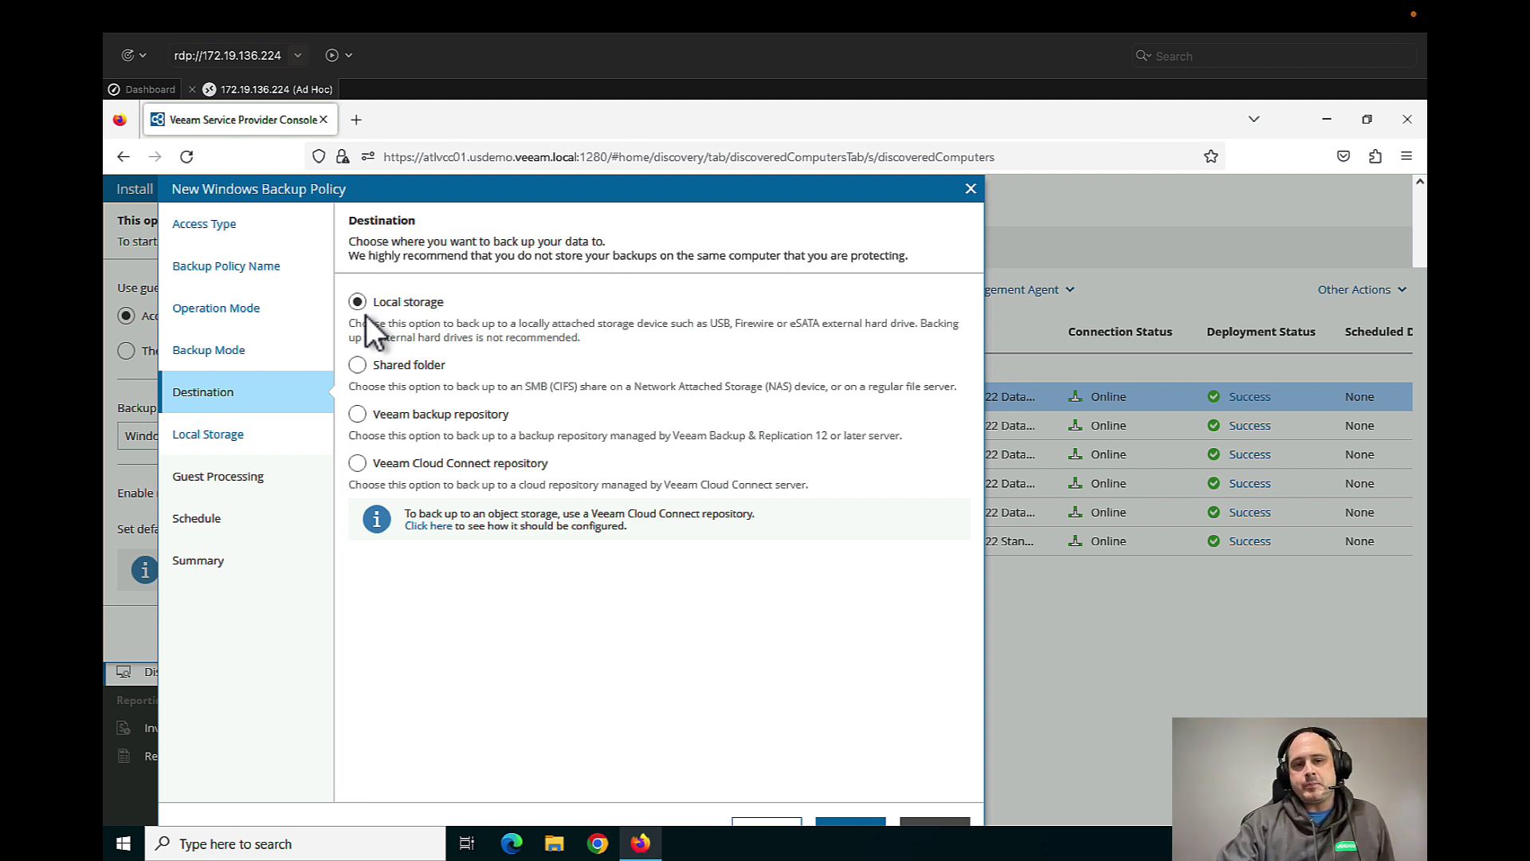
left_click(357, 463)
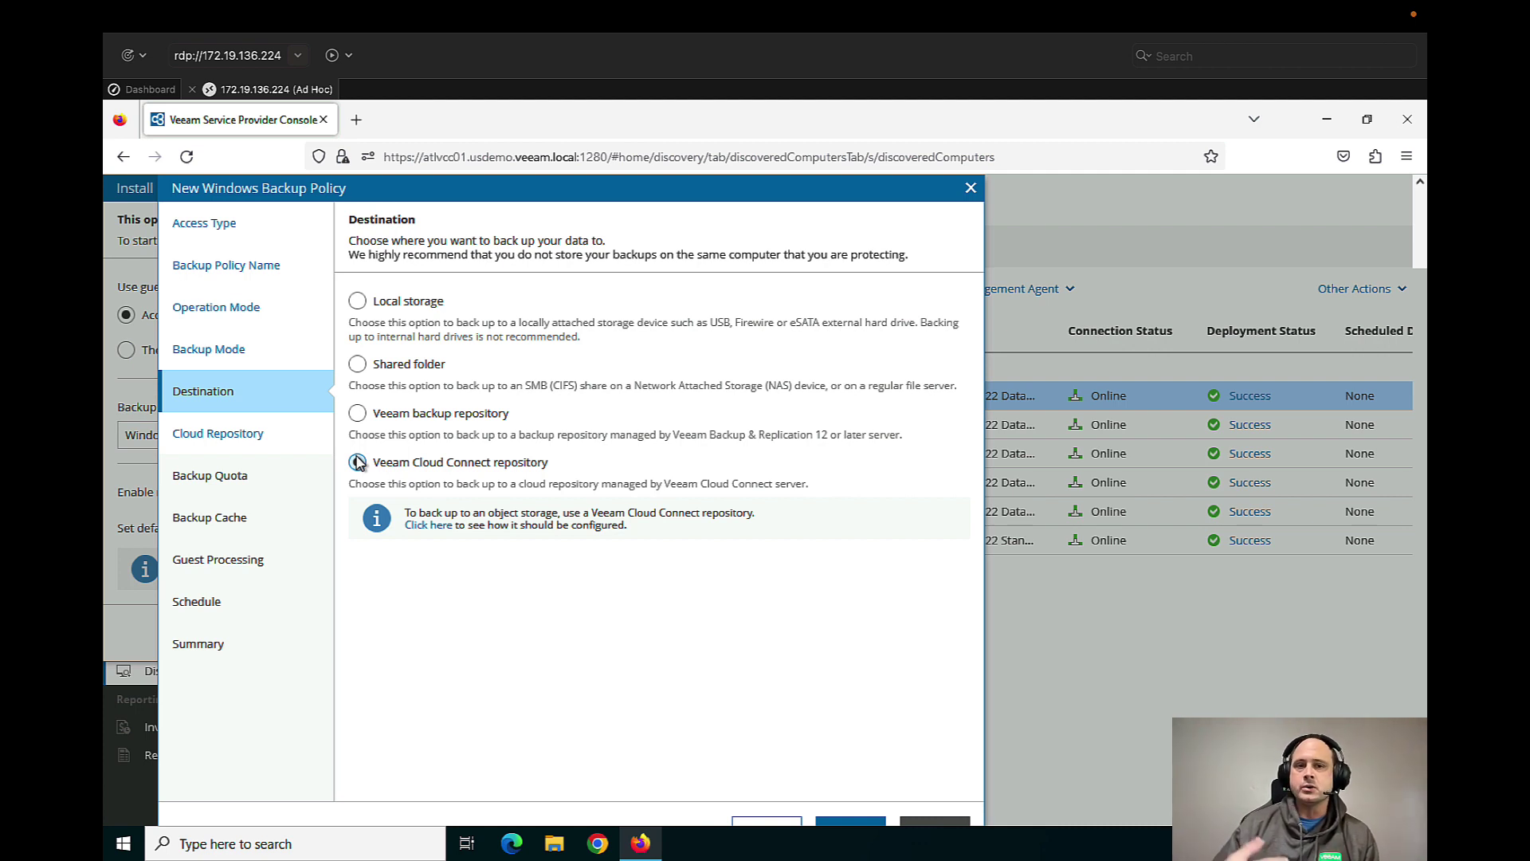
left_click(243, 440)
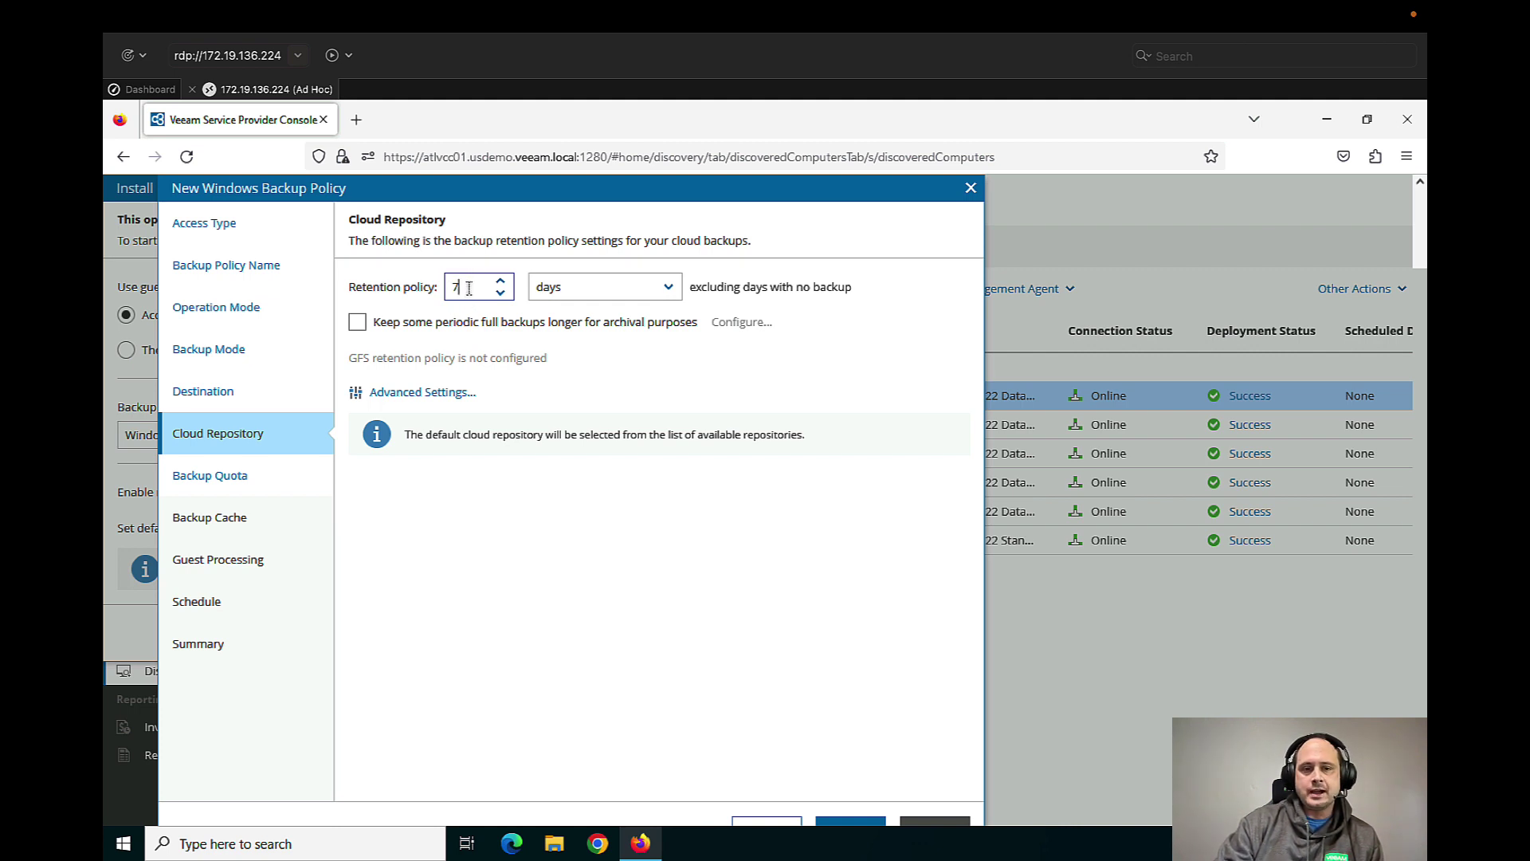
double_click(453, 287)
left_click(436, 405)
left_click(491, 390)
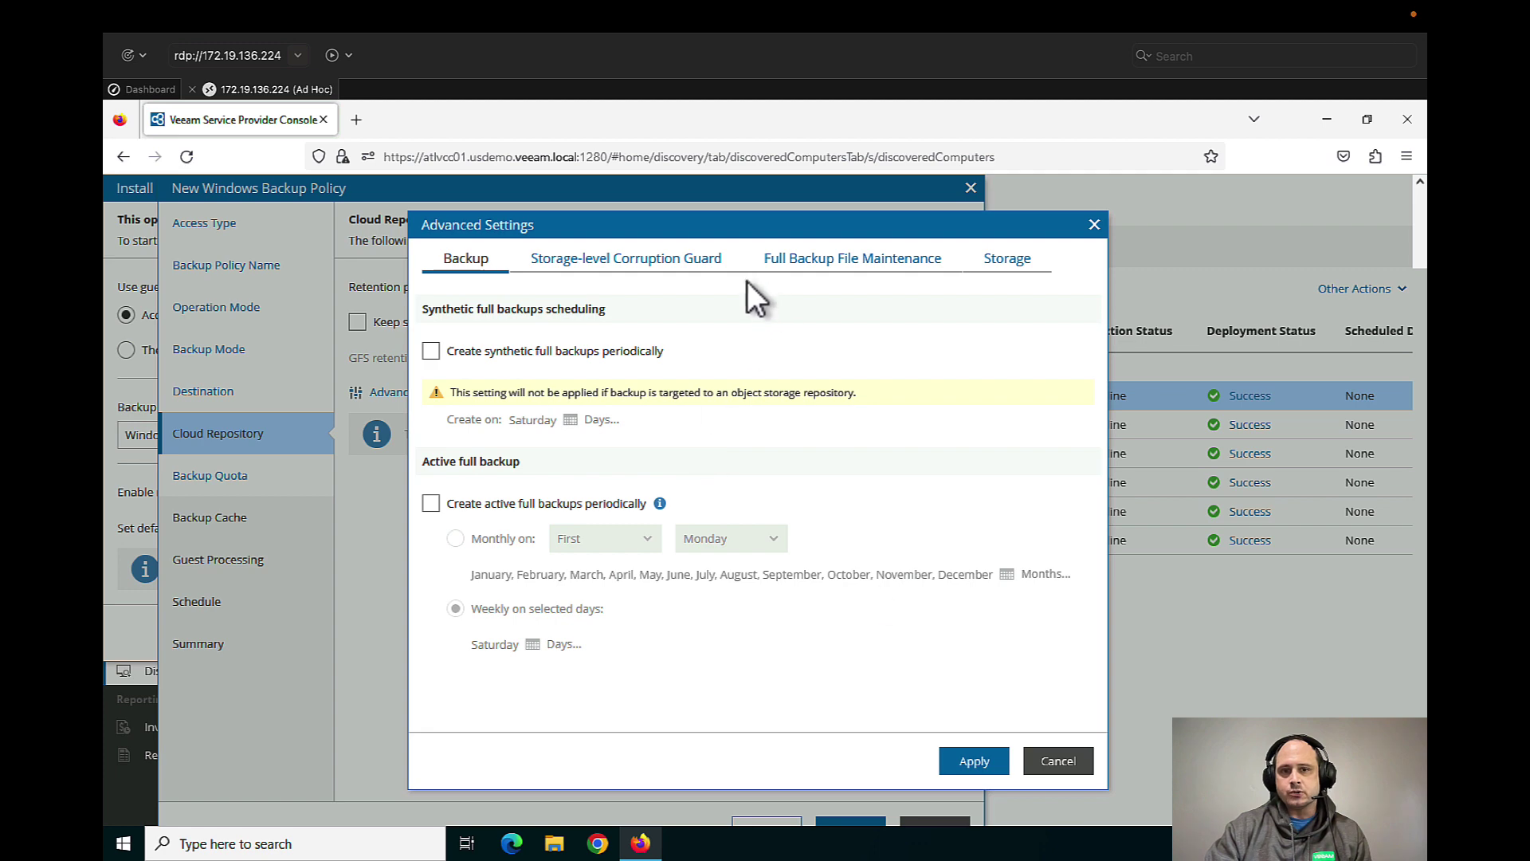
left_click(1057, 759)
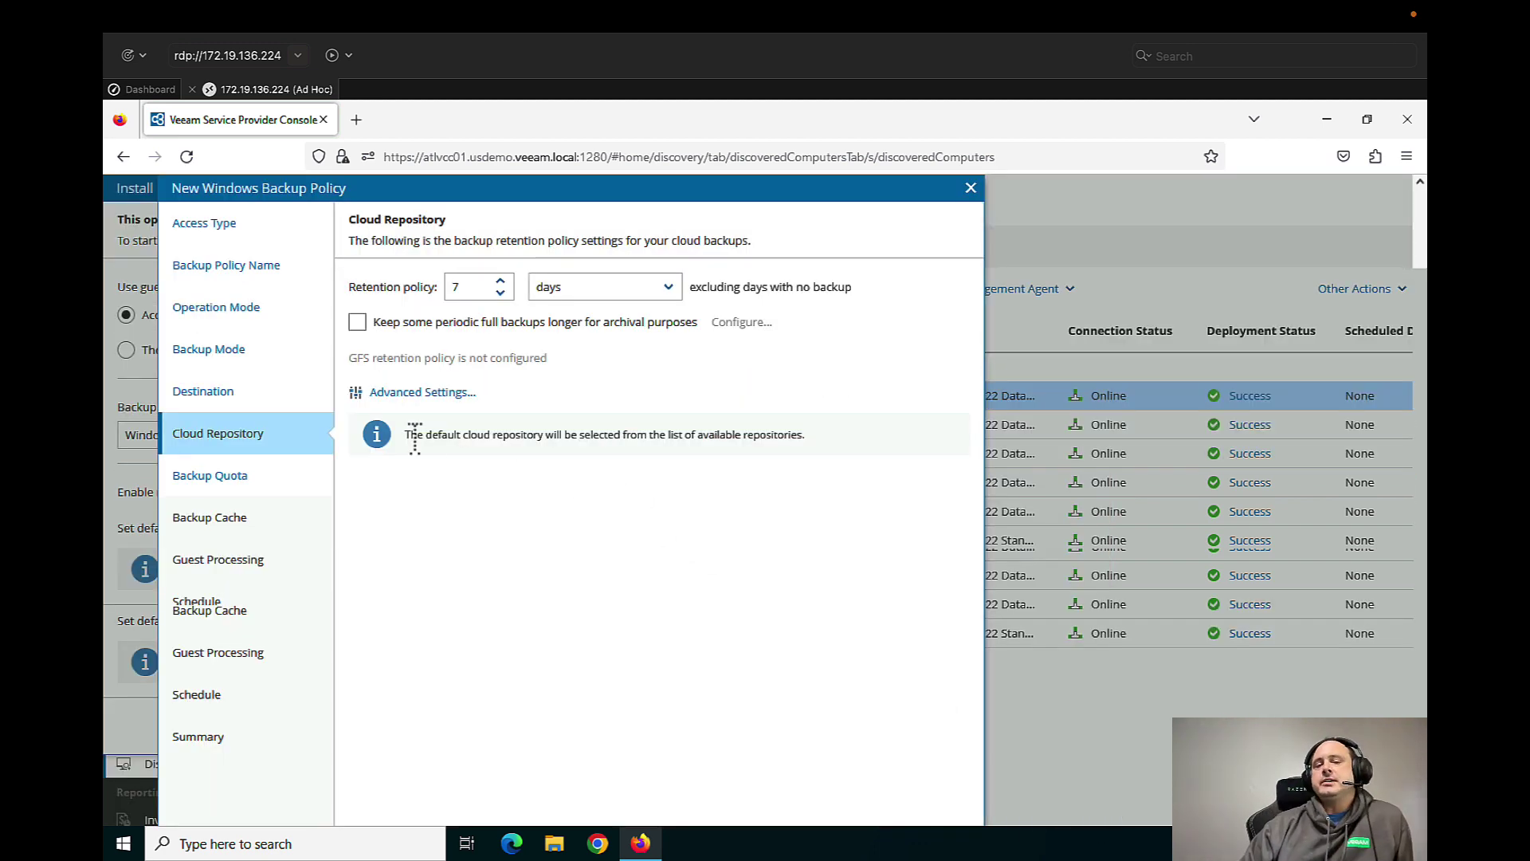
- Pass Backup Quota and Backup Cache to Guest Processing, leaving application-aware processing and indexing off
left_click(206, 488)
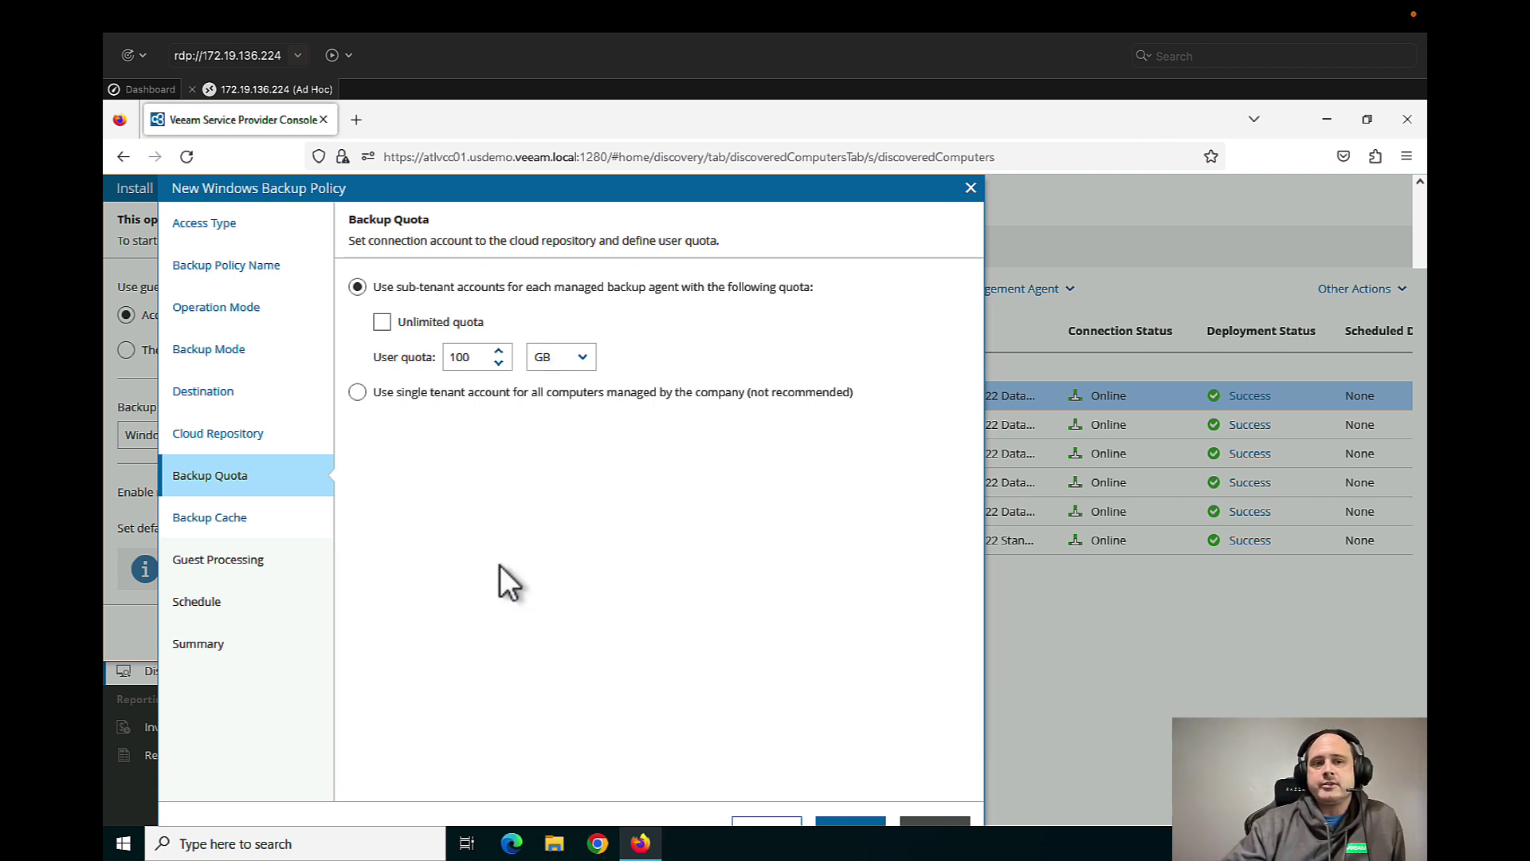
left_click(240, 529)
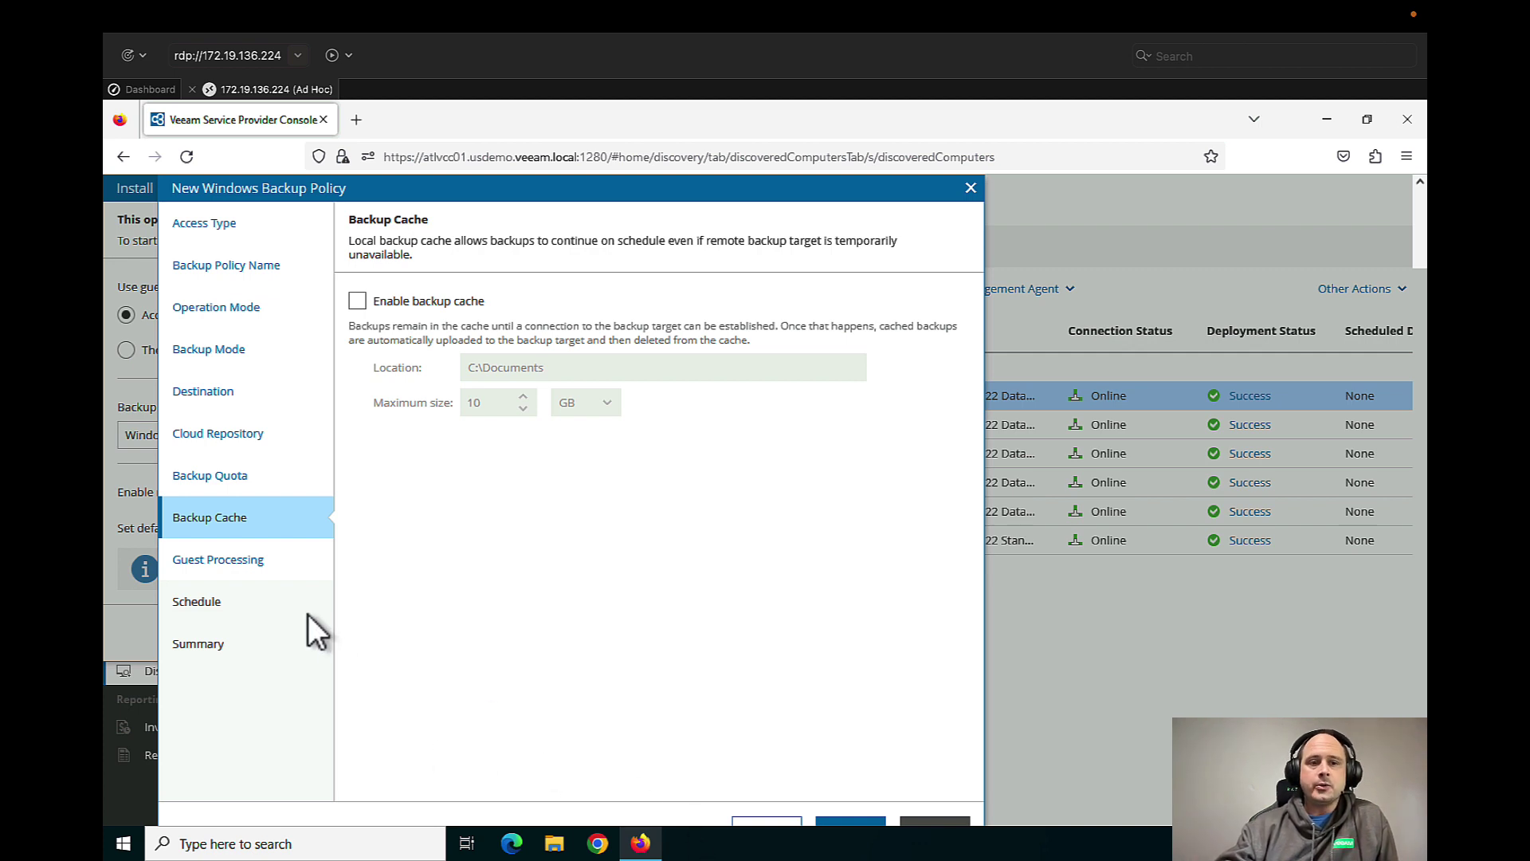
left_click(255, 562)
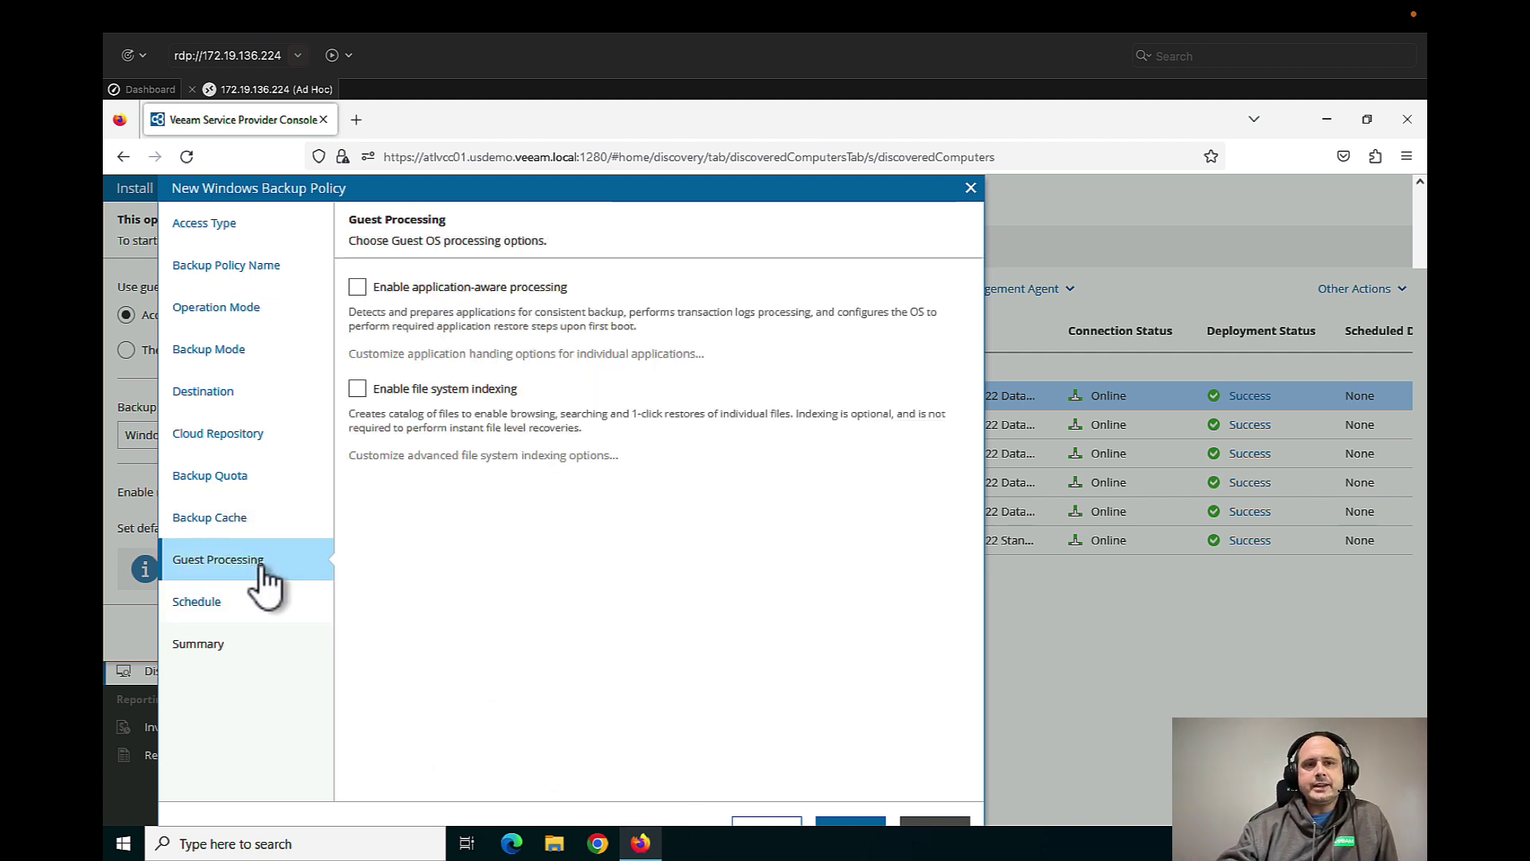
scroll(357, 299, "down", 1)
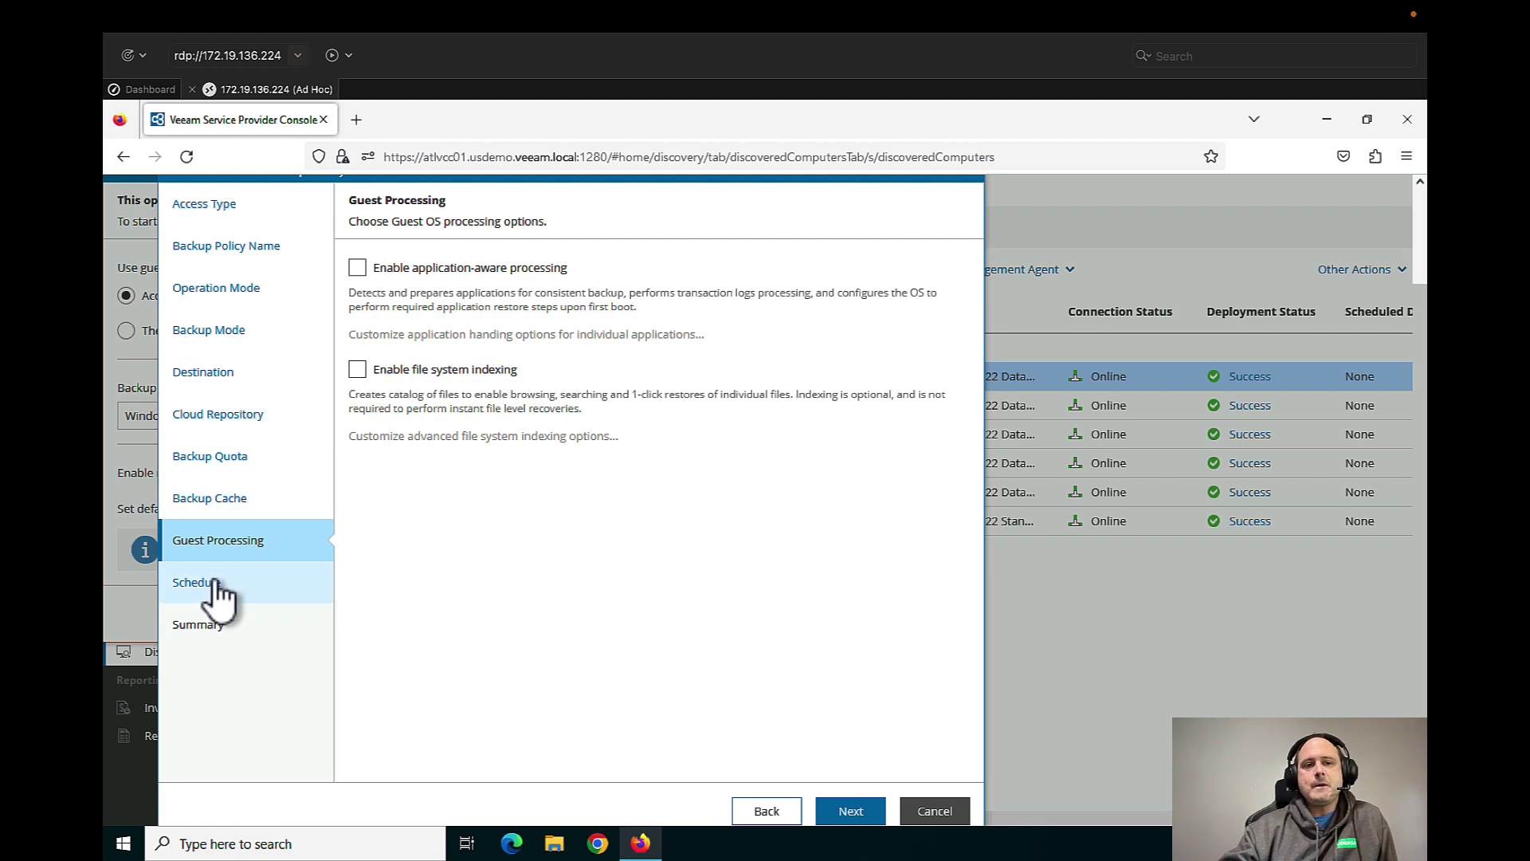
- Switch the agent to Workstation mode and review its schedule of daily 12:30 AM backups
left_click(215, 583)
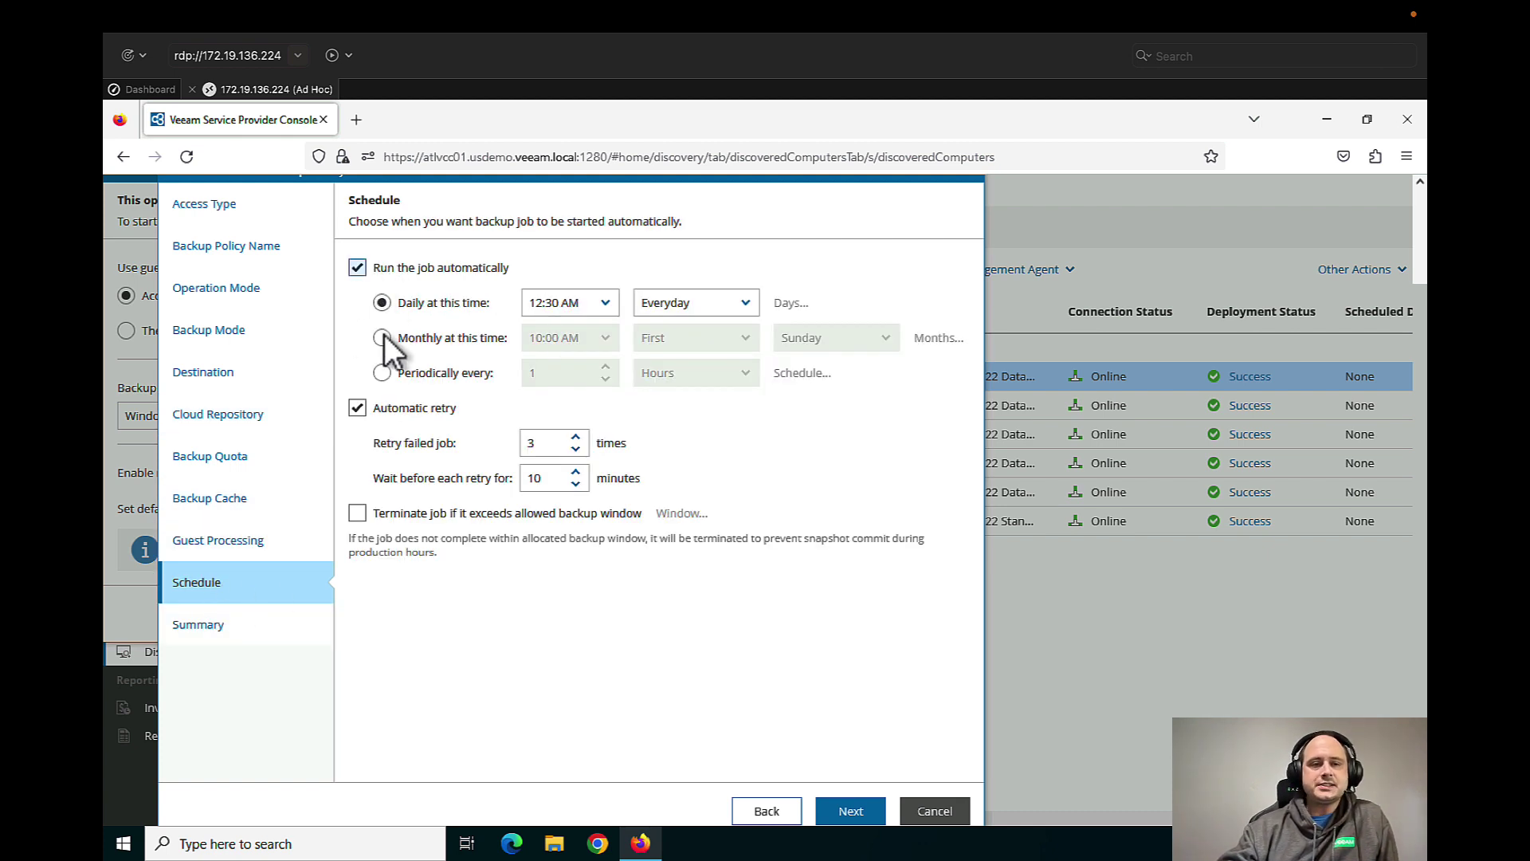
scroll(386, 301, "down", 1)
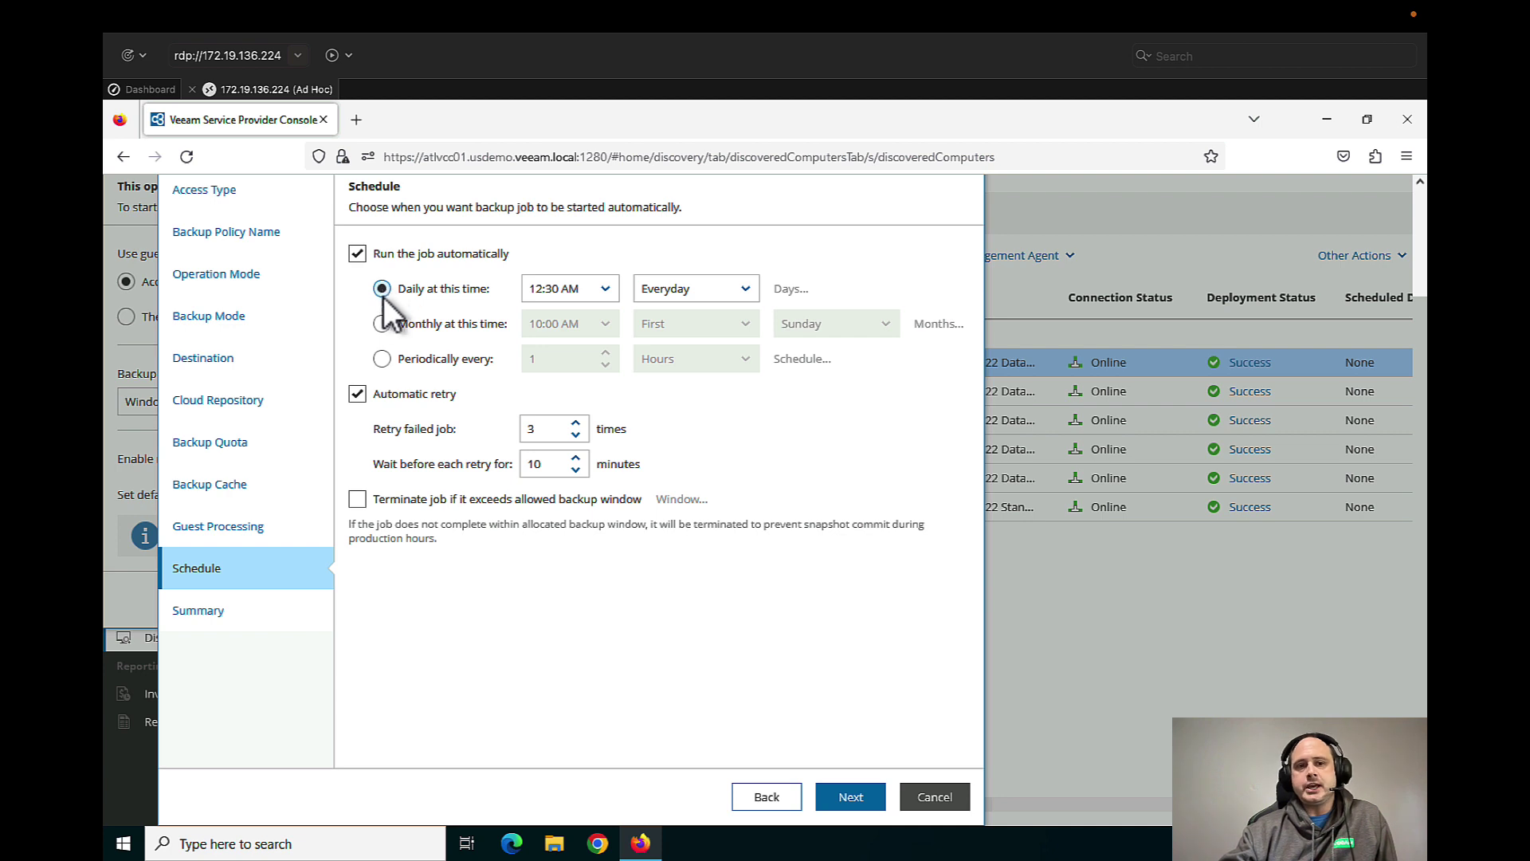
left_click(383, 358)
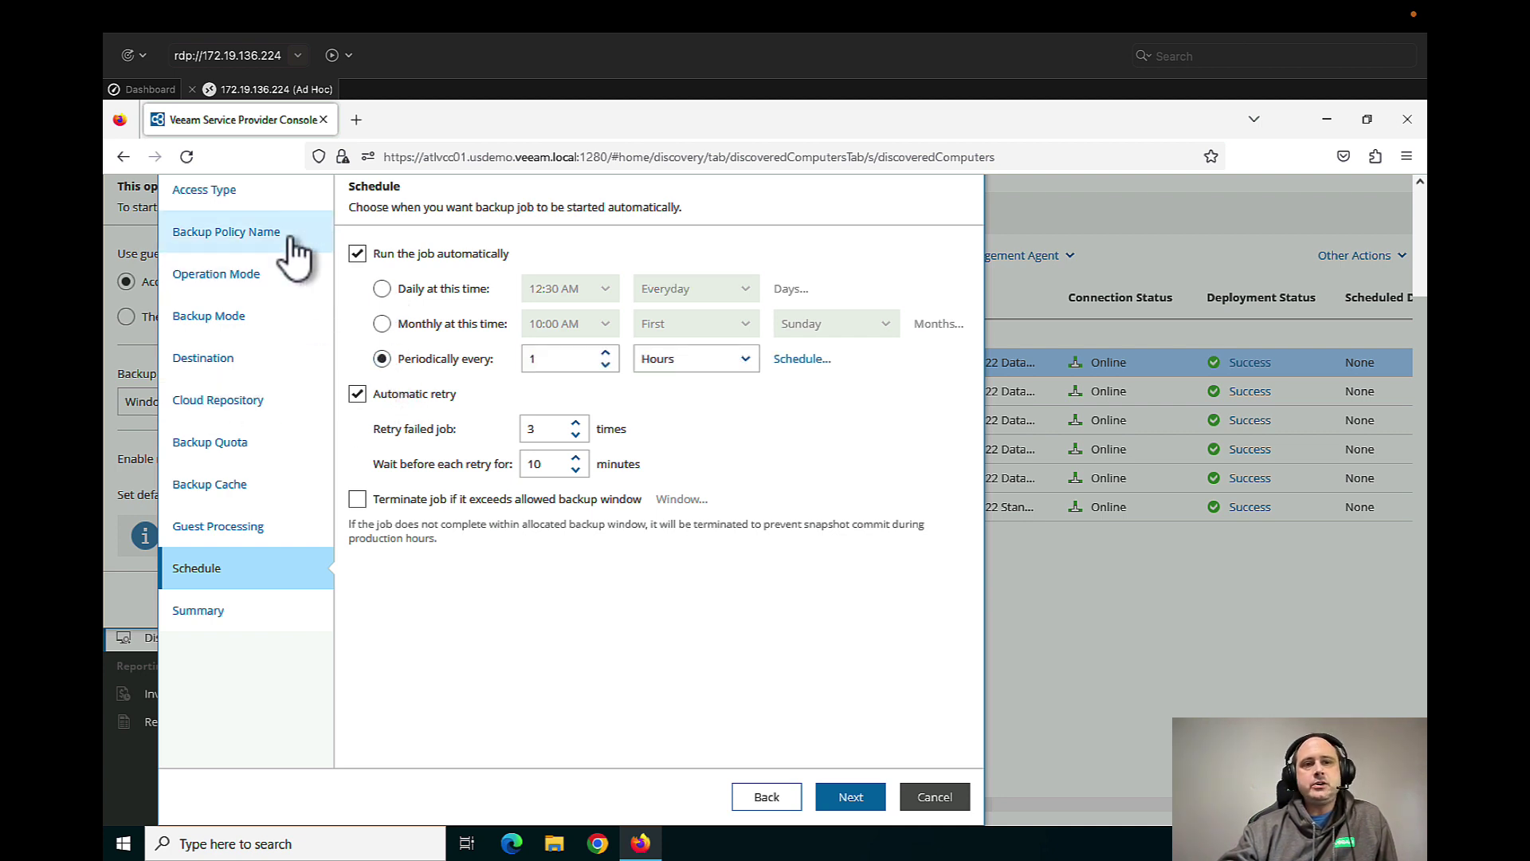
left_click(237, 279)
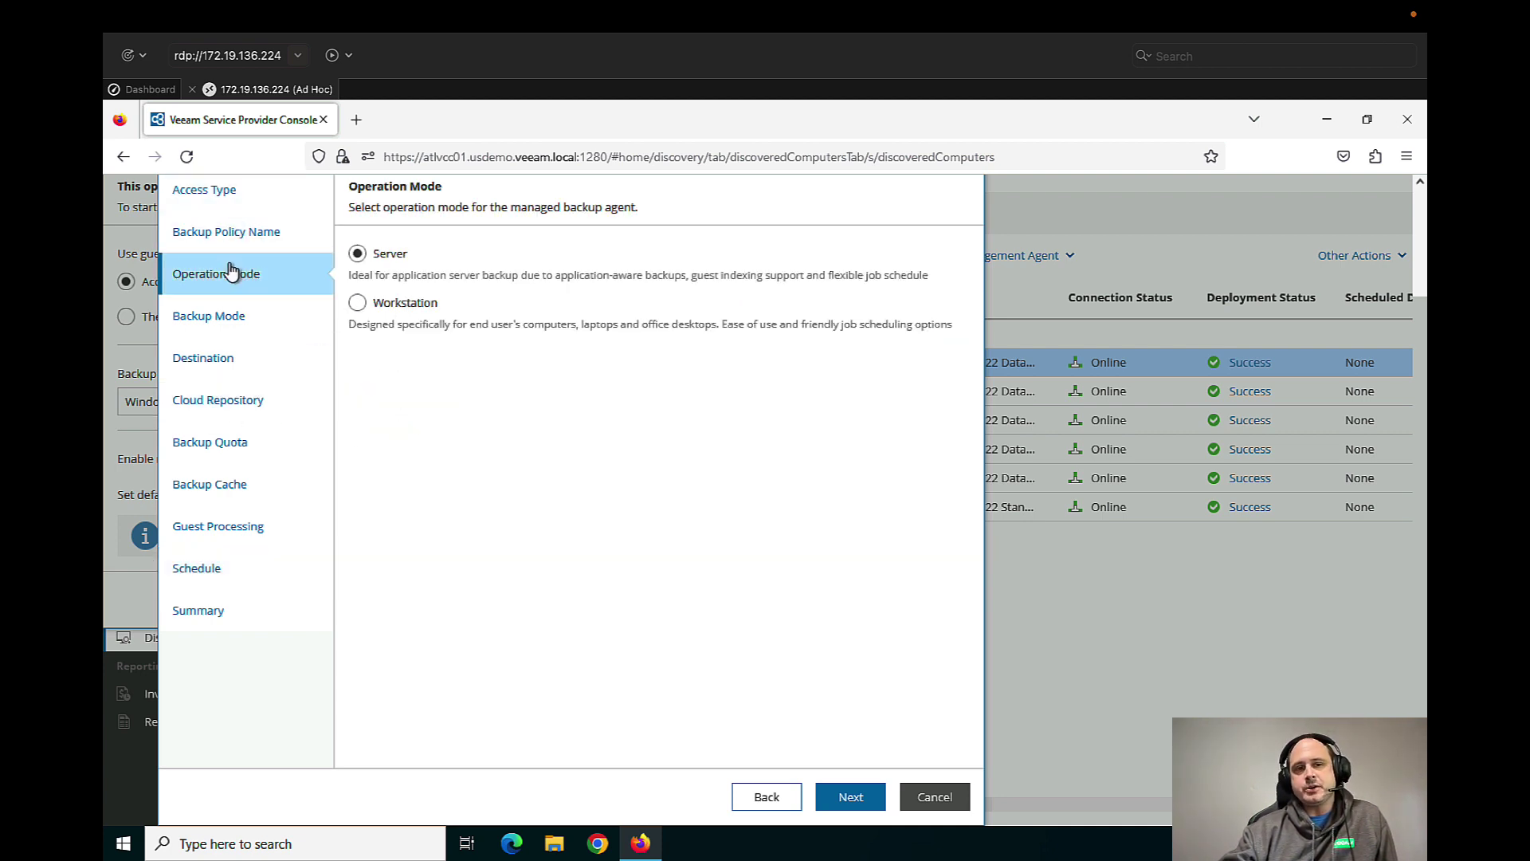
left_click(356, 306)
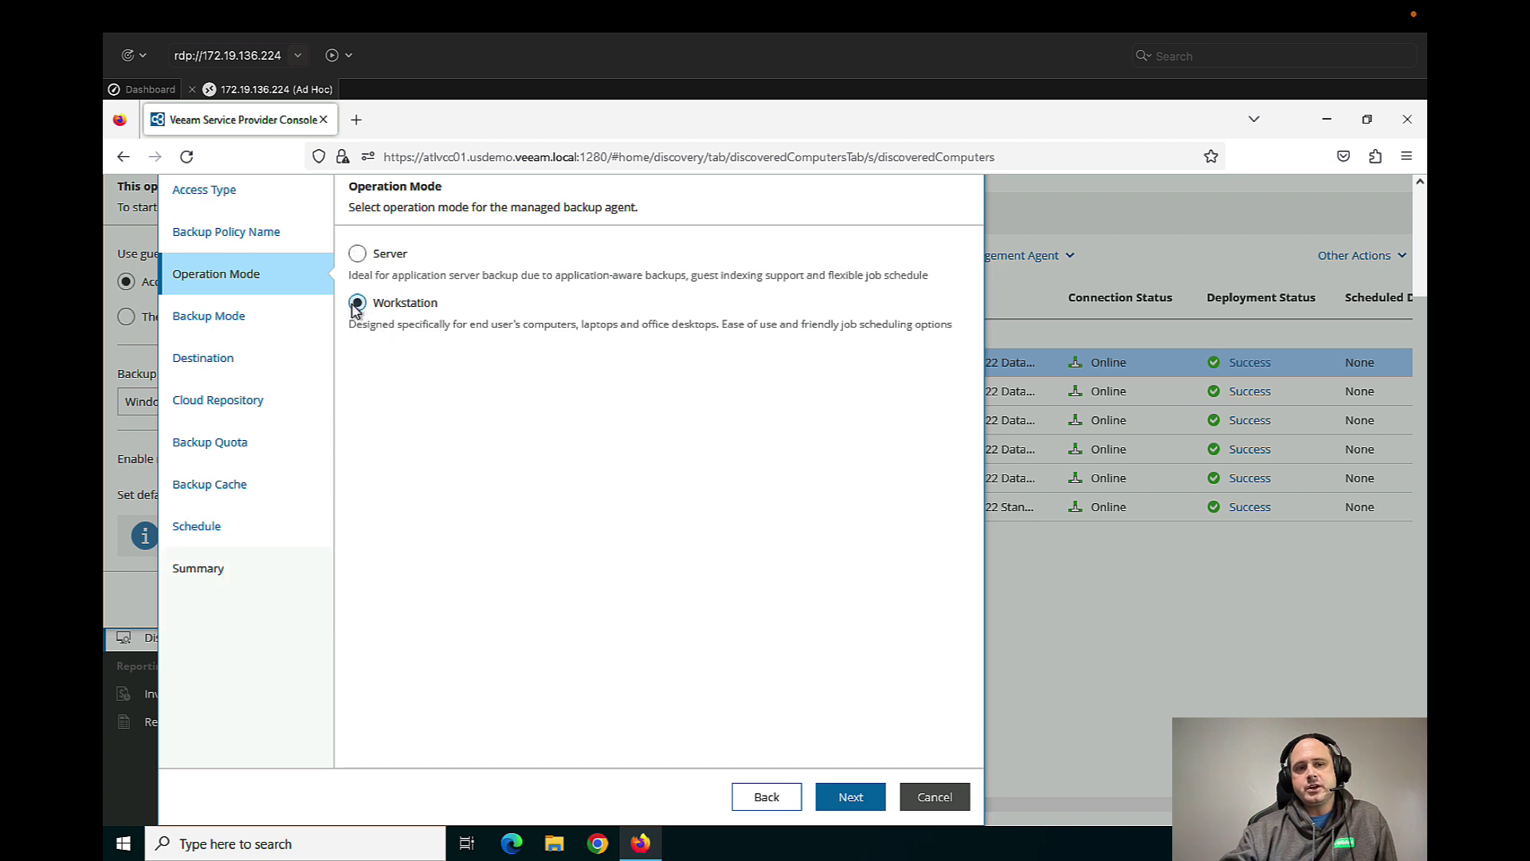
left_click(215, 526)
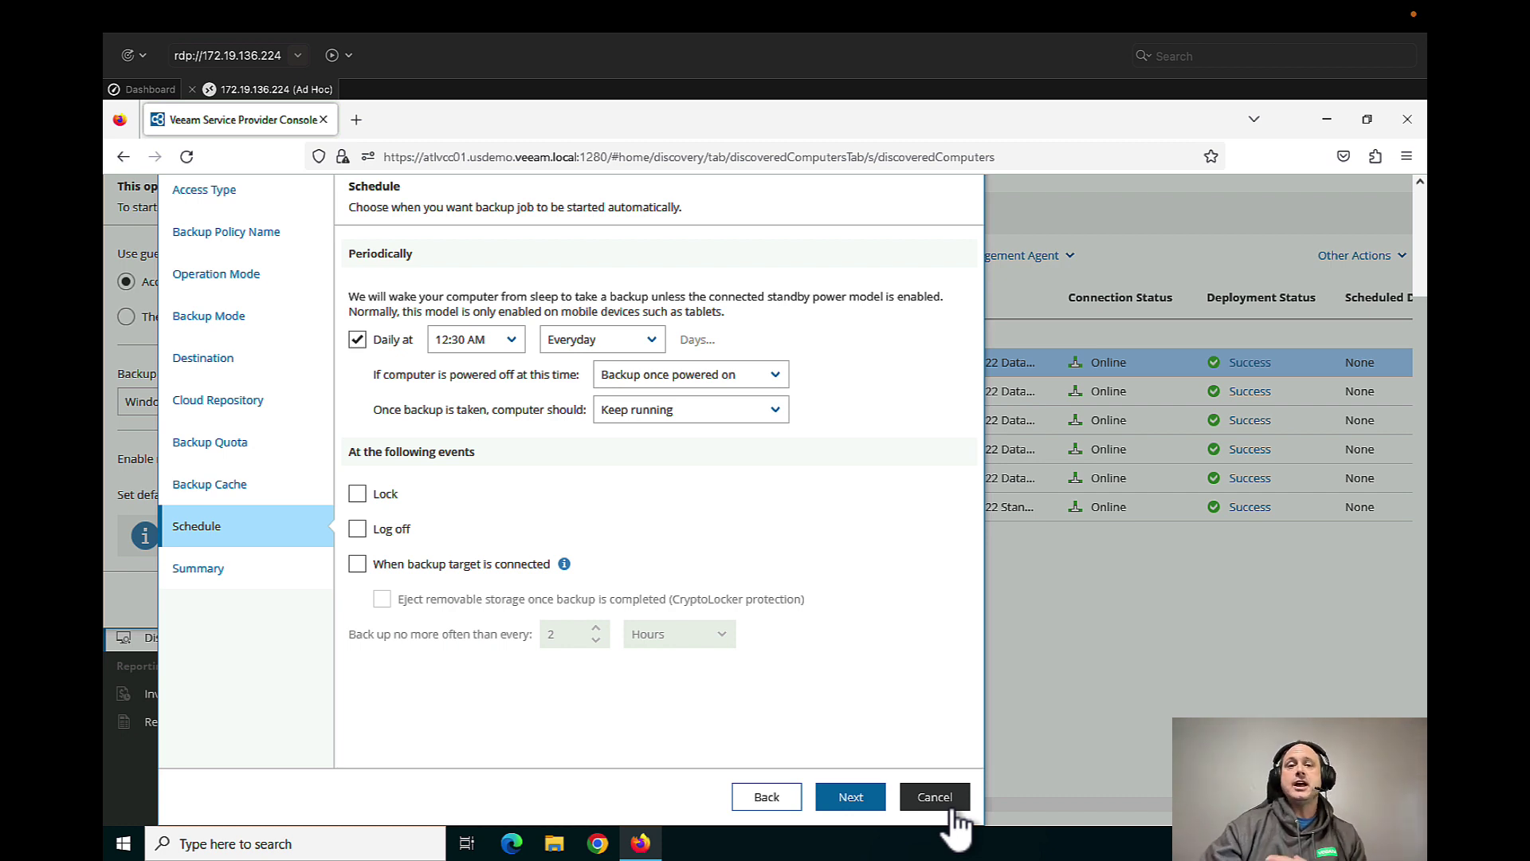
- Discard the unsaved backup policy and close the Install Backup Agent dialog
left_click(949, 807)
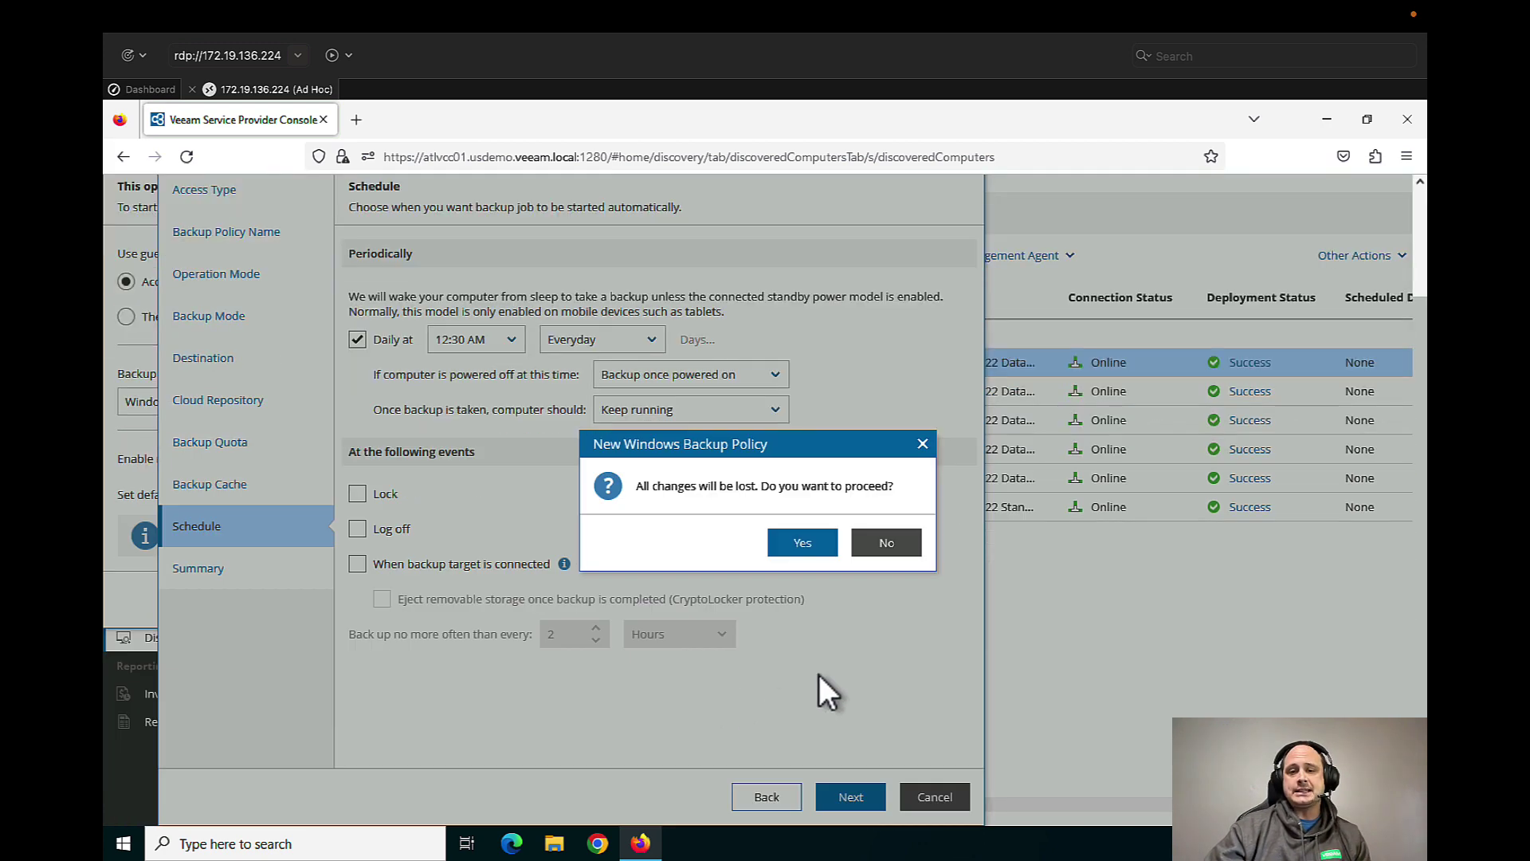
left_click(803, 543)
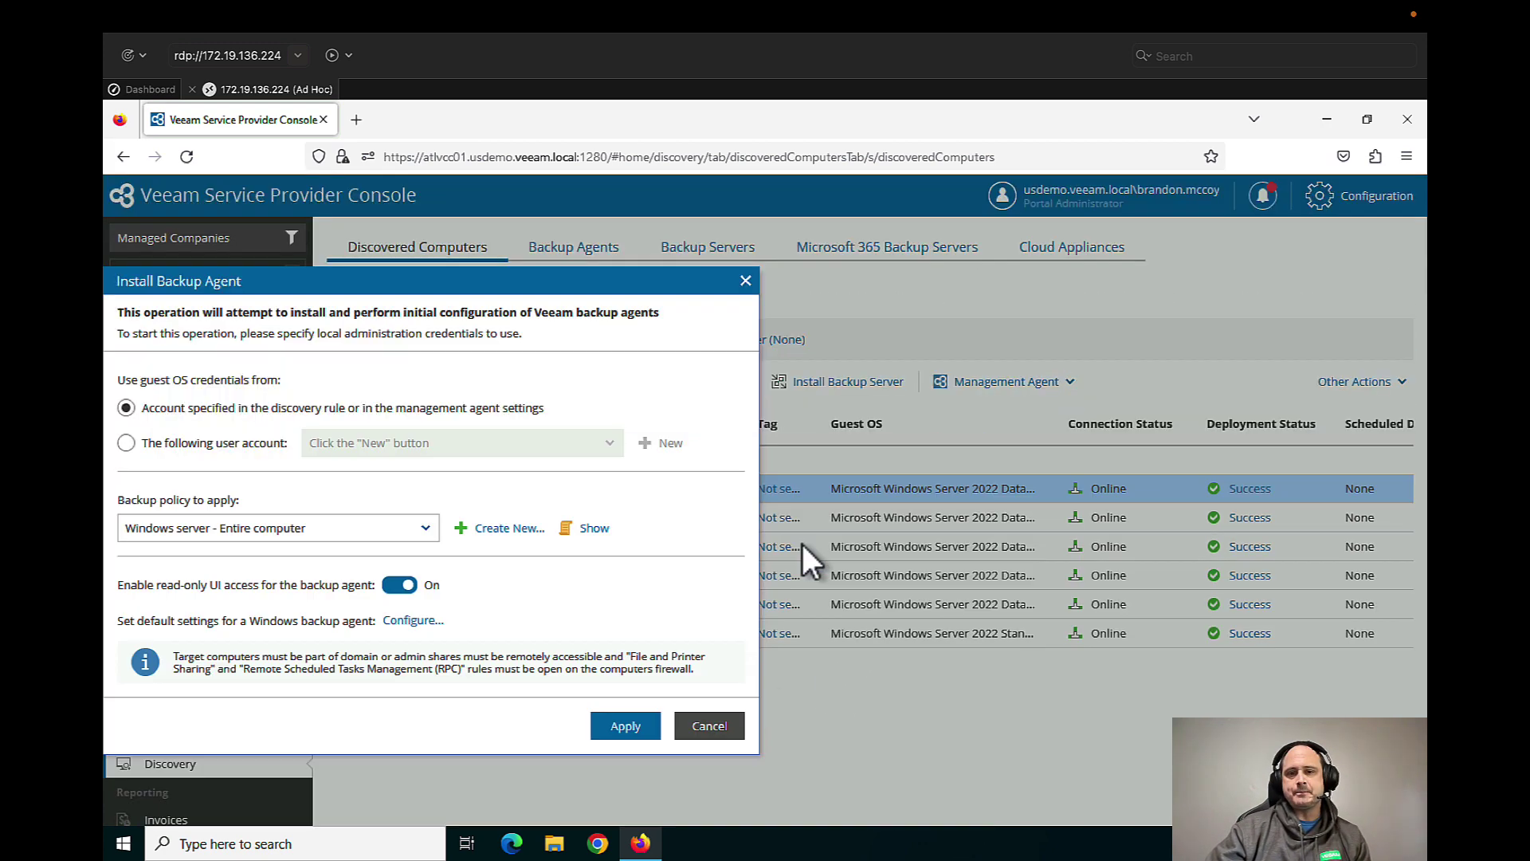
left_click(711, 601)
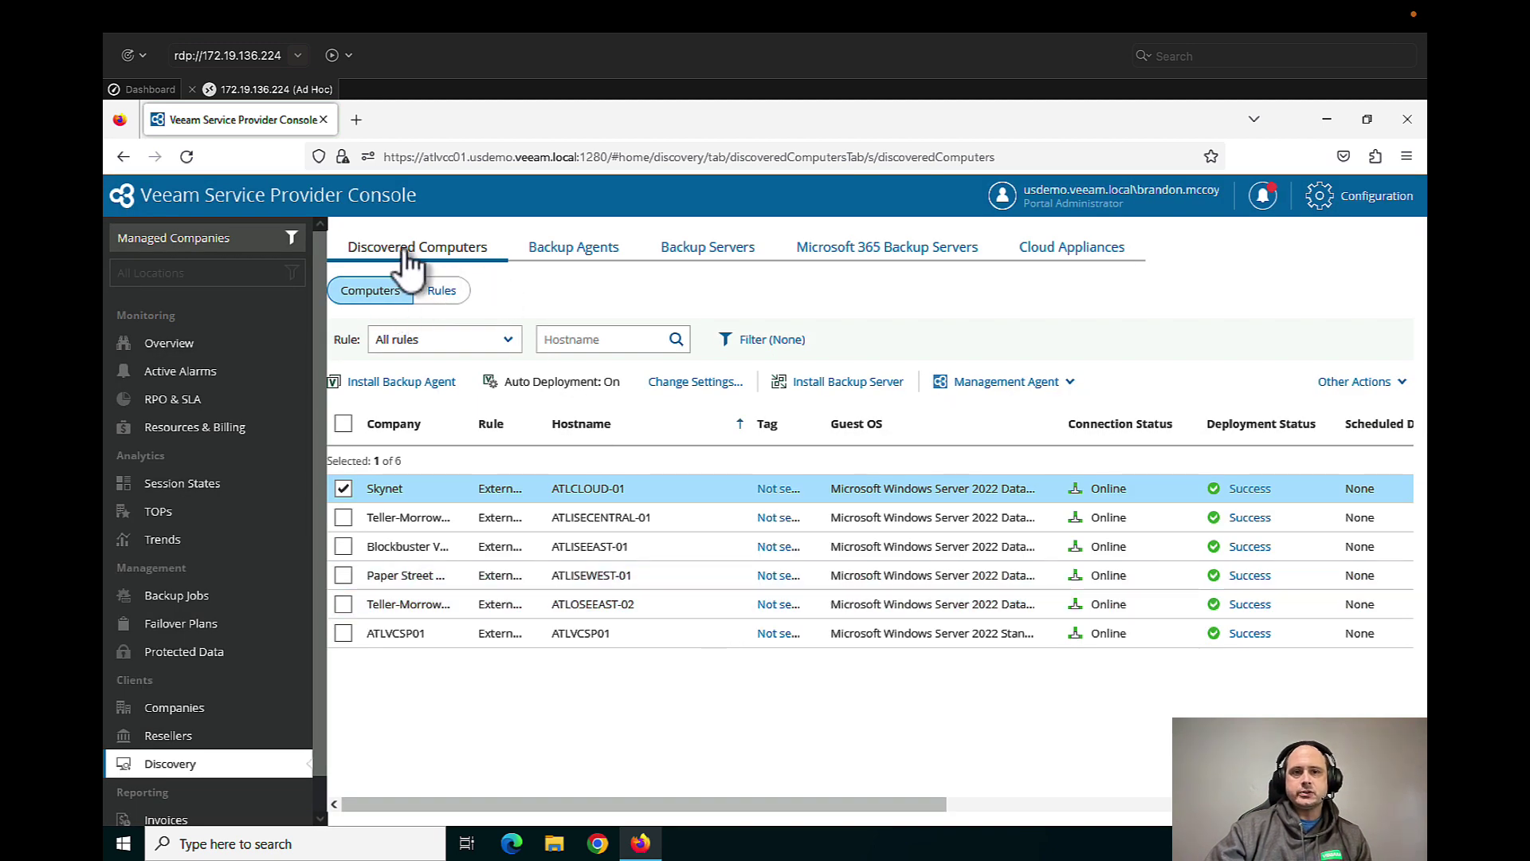
- From the discovery Rules list, open the existing Blockbuster Video discovery rule for editing
left_click(436, 295)
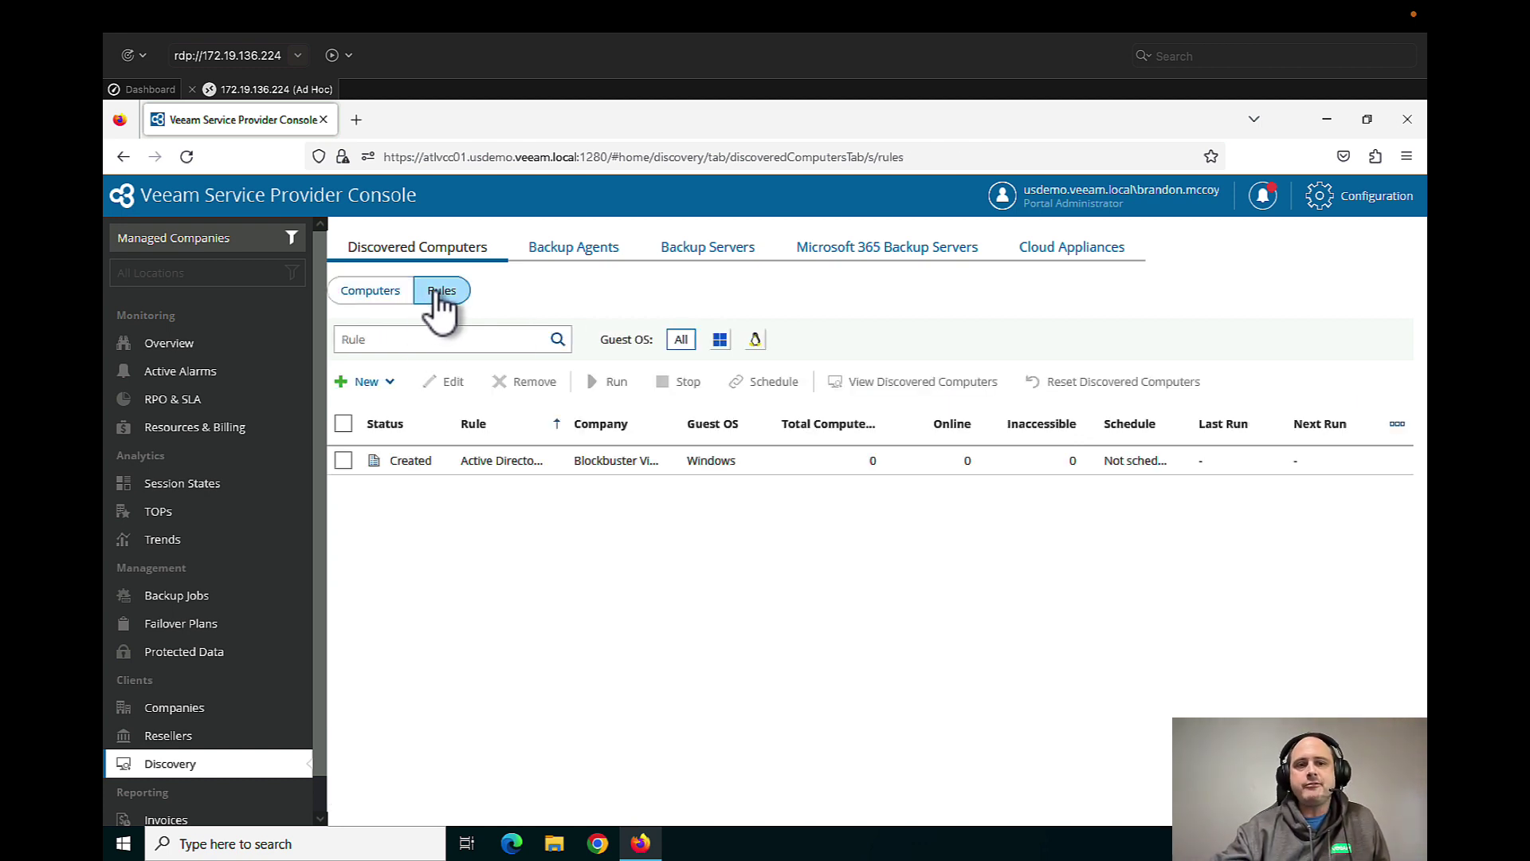
left_click(385, 382)
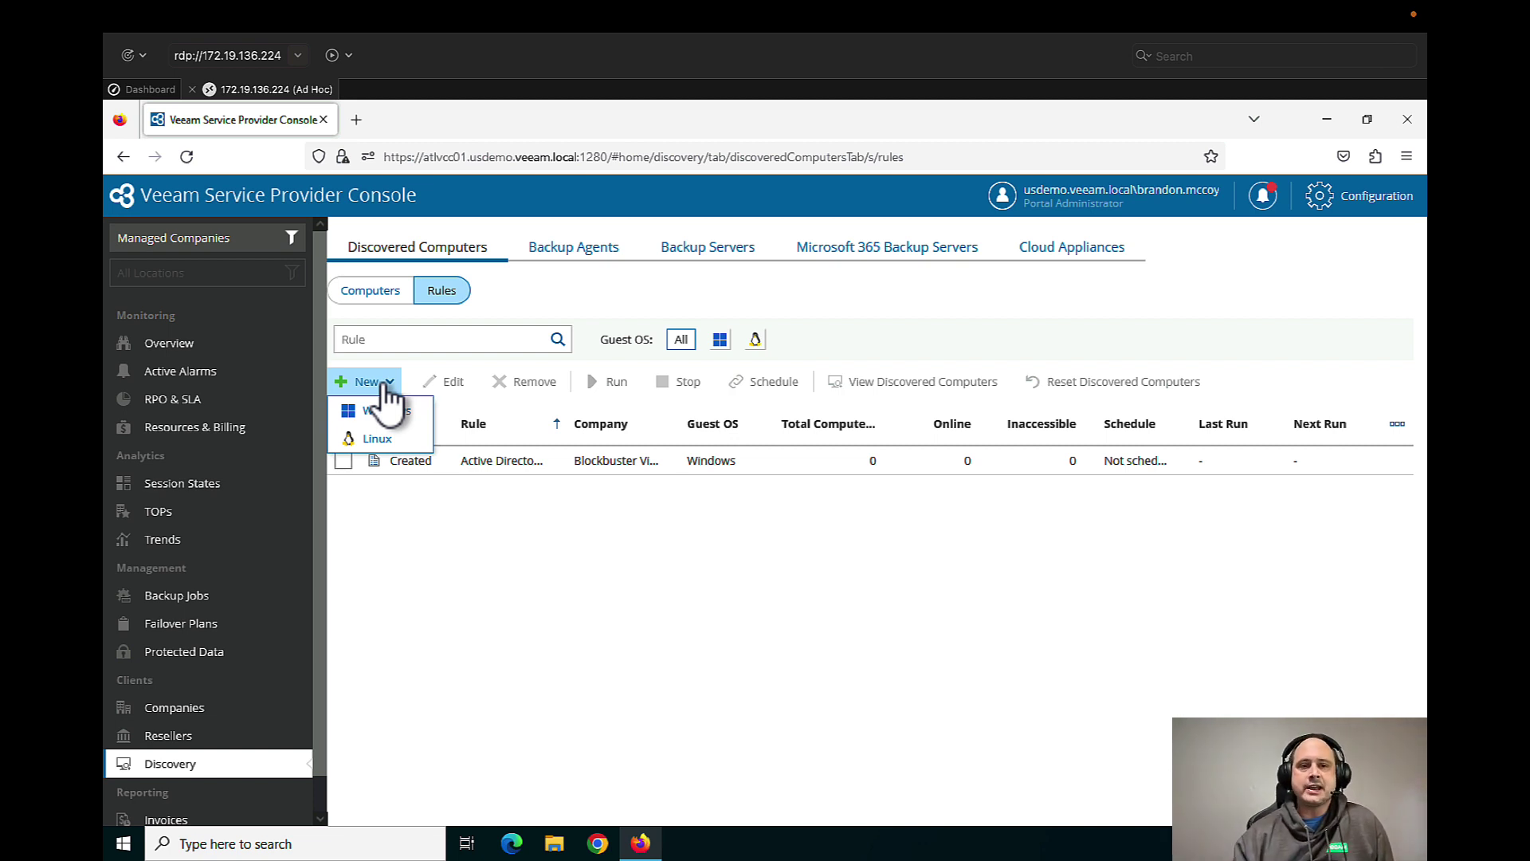
left_click(340, 465)
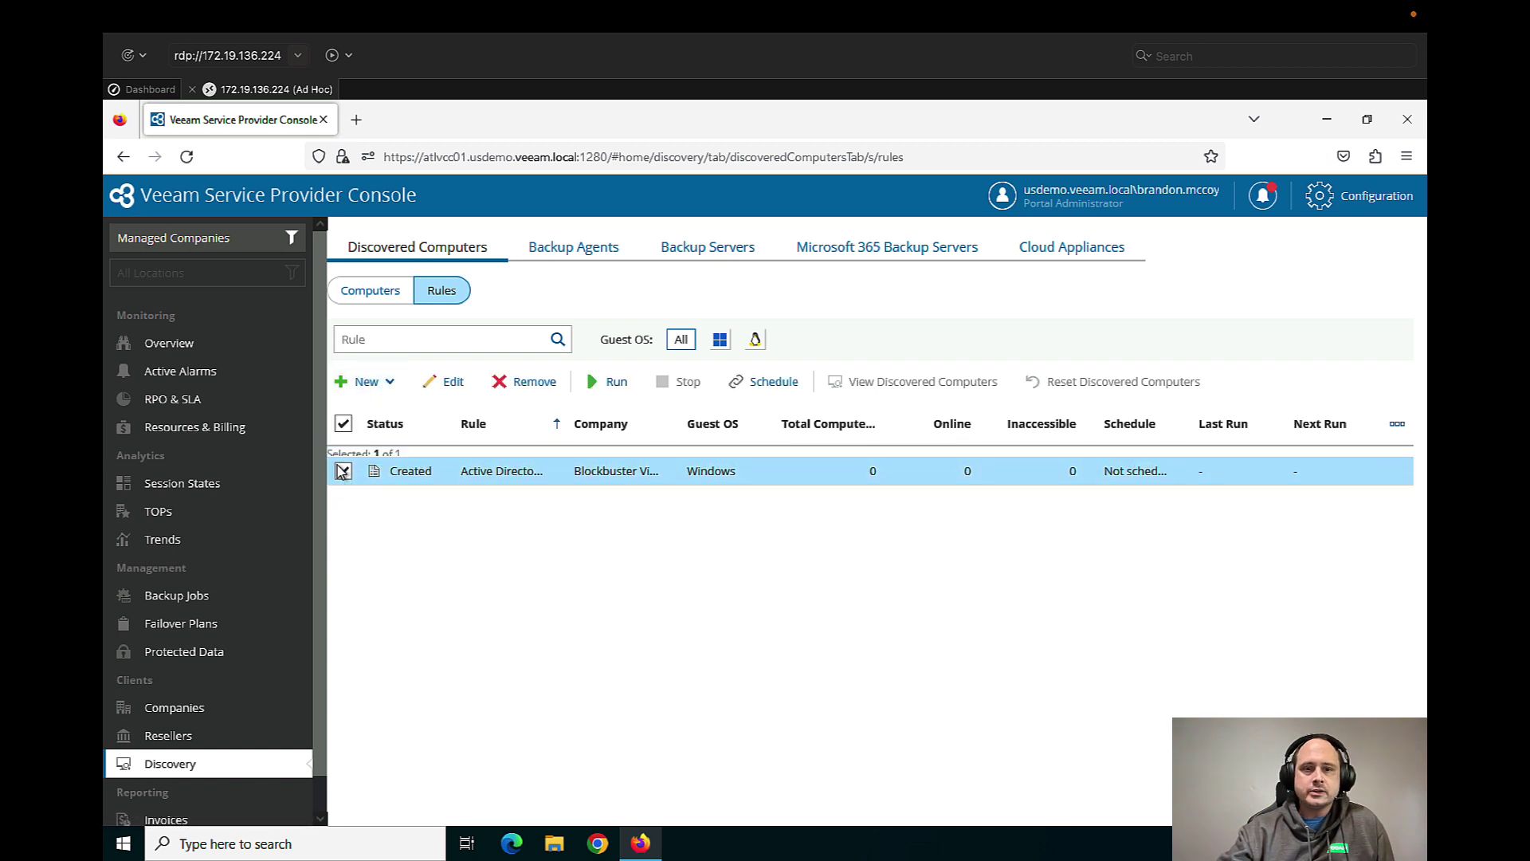
left_click(456, 386)
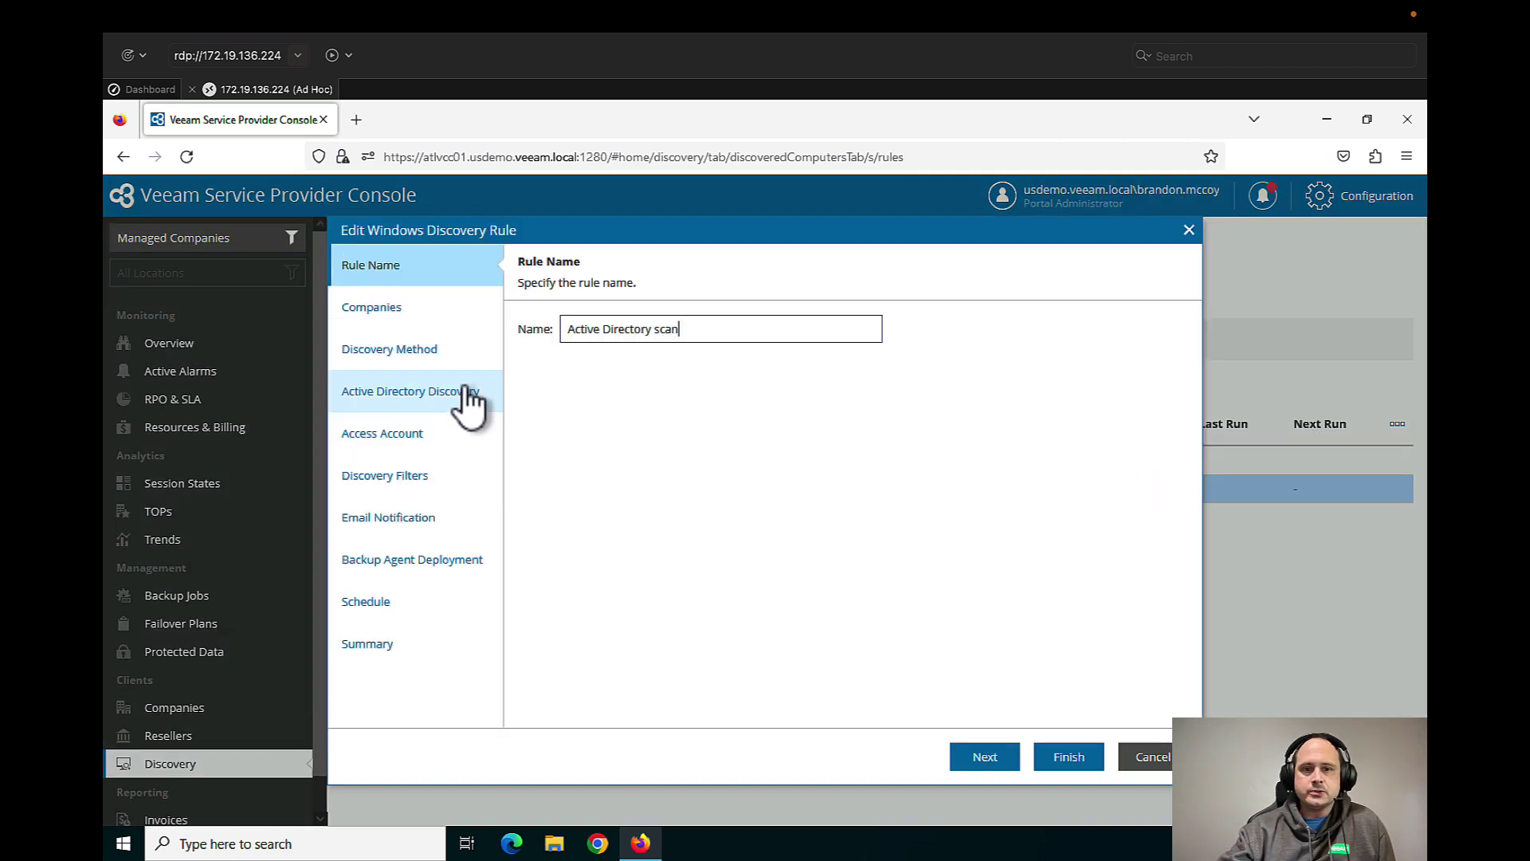
- Review the company's locations step and dismiss the missing master agent warning
left_click(385, 319)
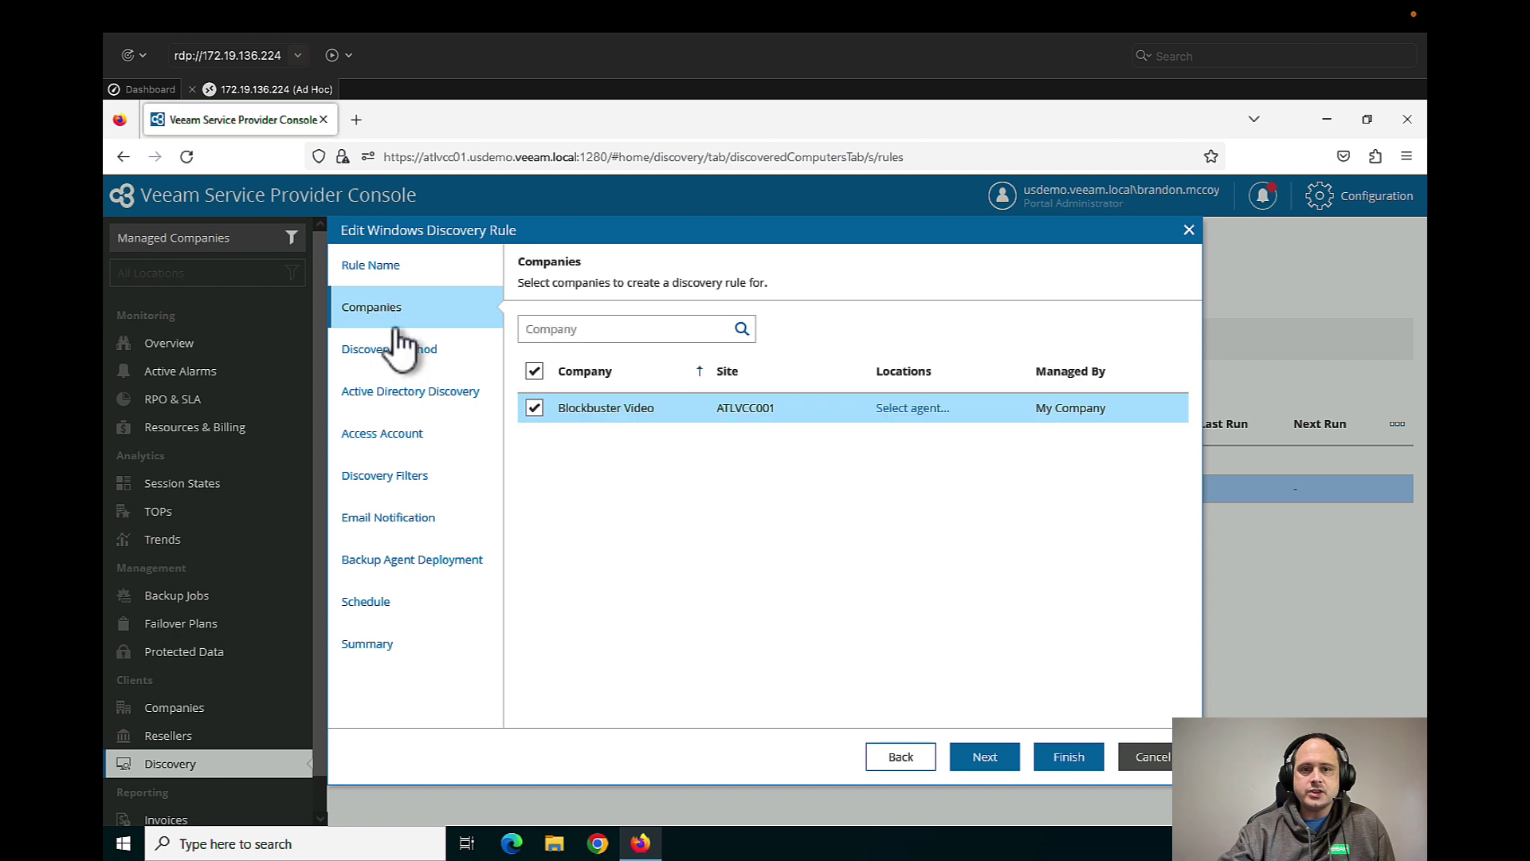
left_click(934, 413)
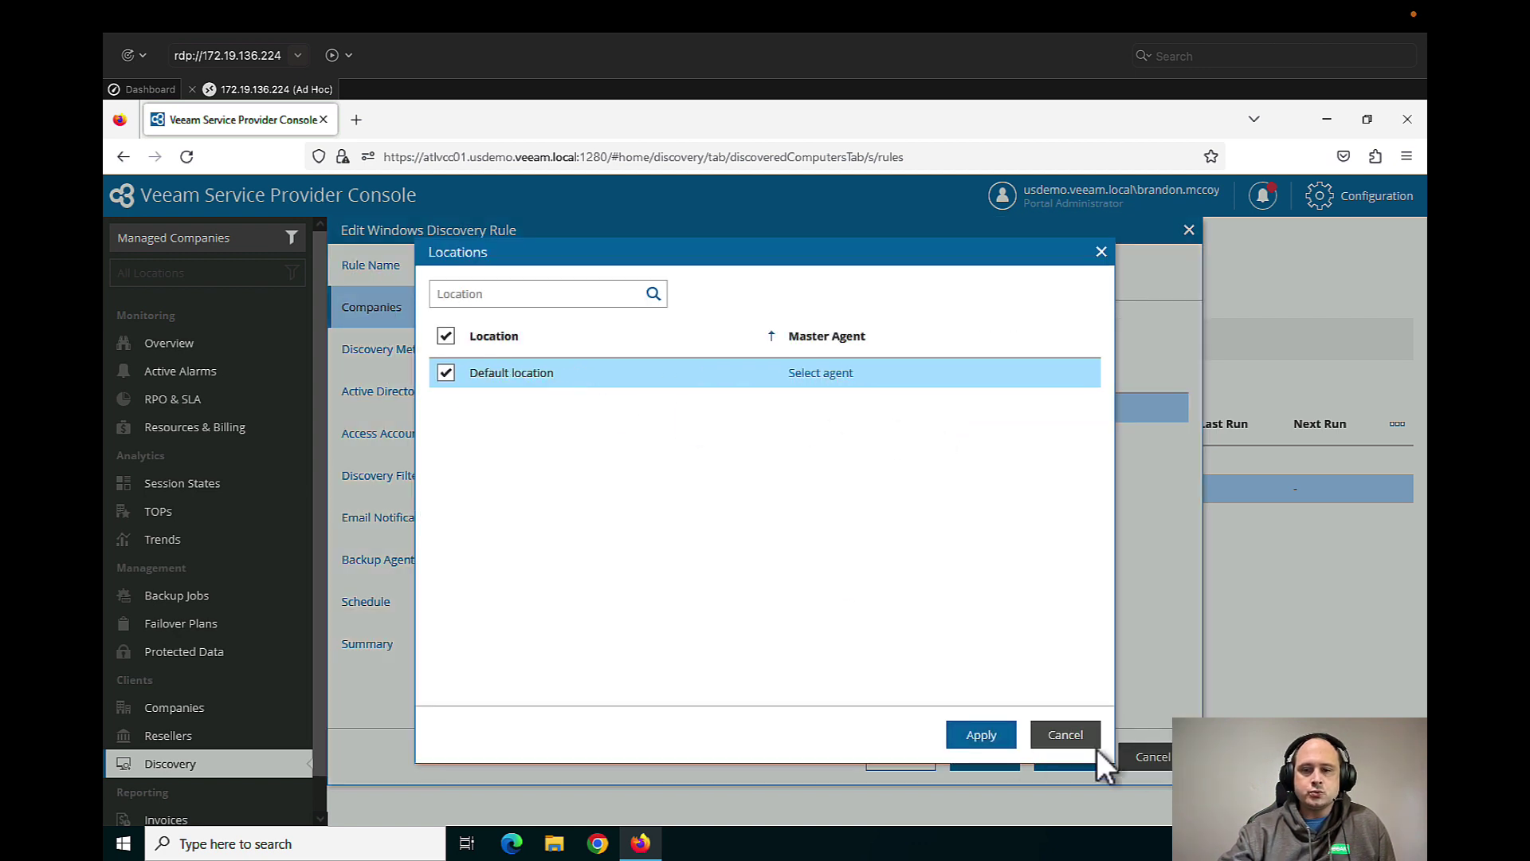
left_click(1062, 740)
left_click(426, 372)
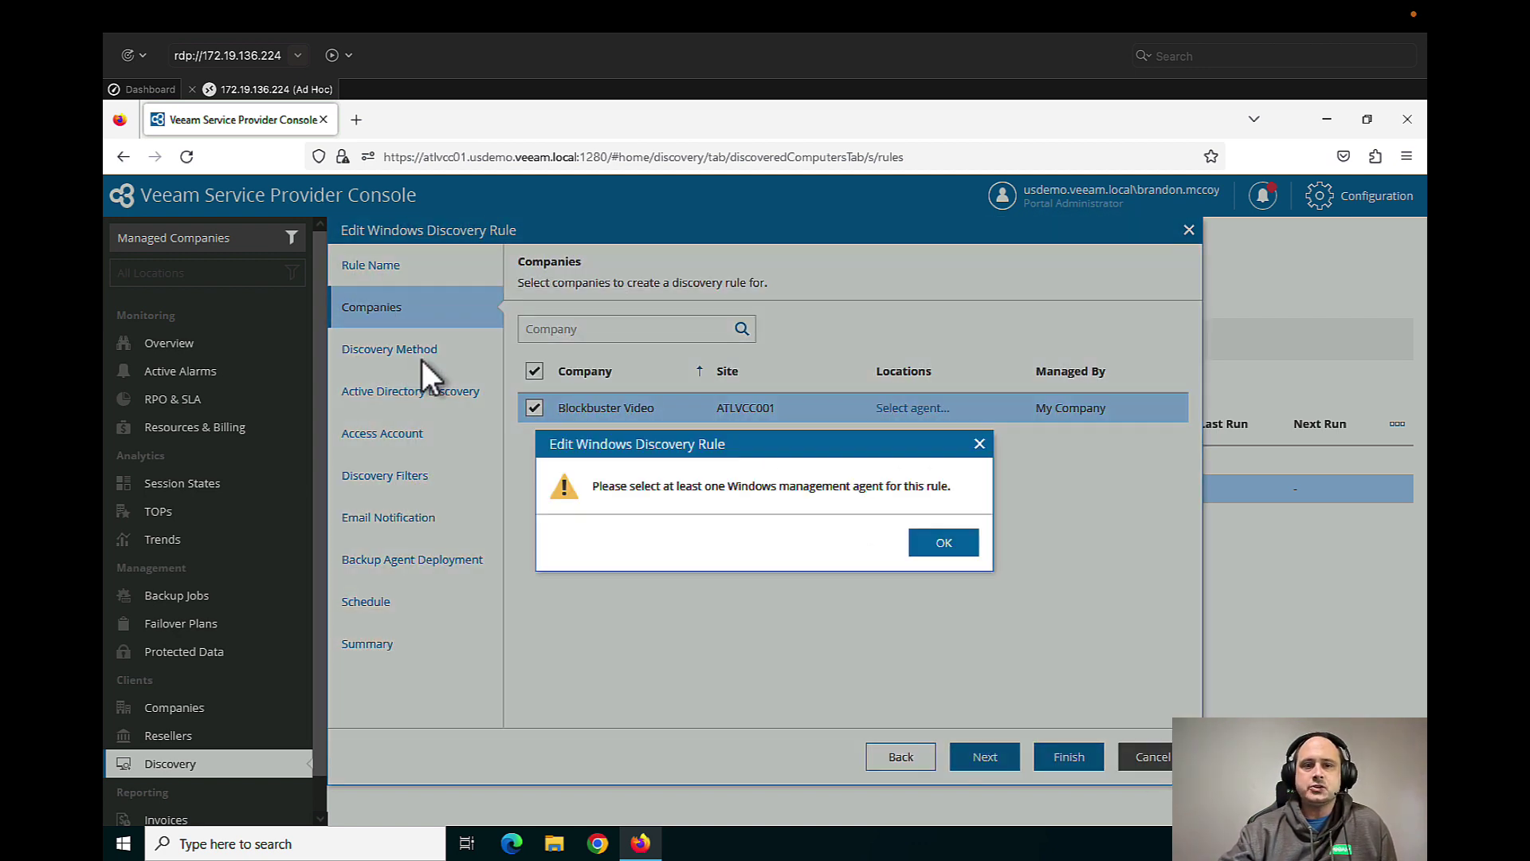
left_click(925, 540)
- Assign ATLISEEAST-01 as the location's master agent and apply it
left_click(916, 408)
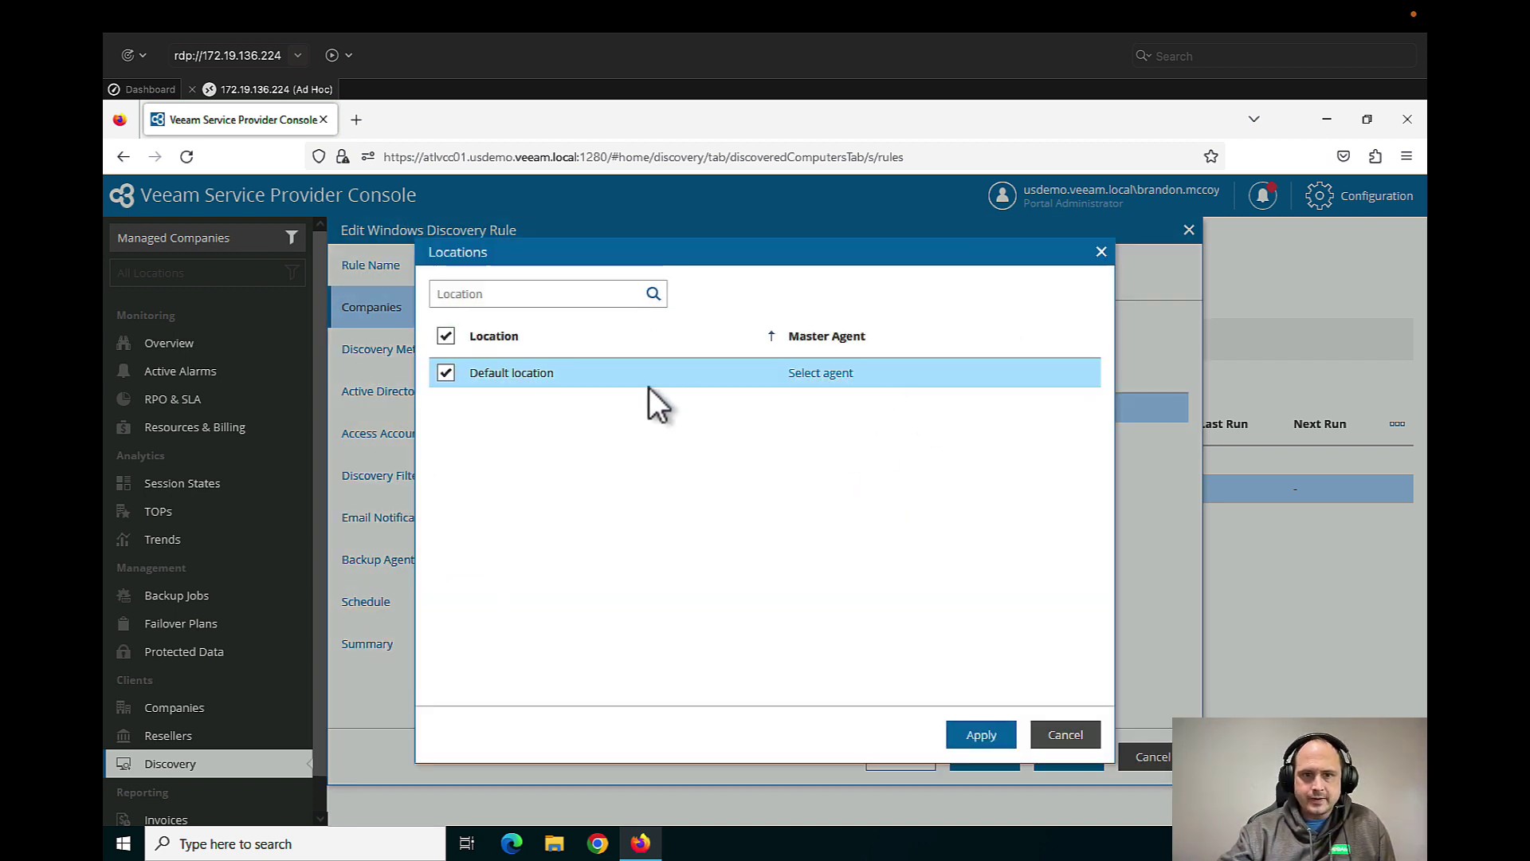
left_click(825, 372)
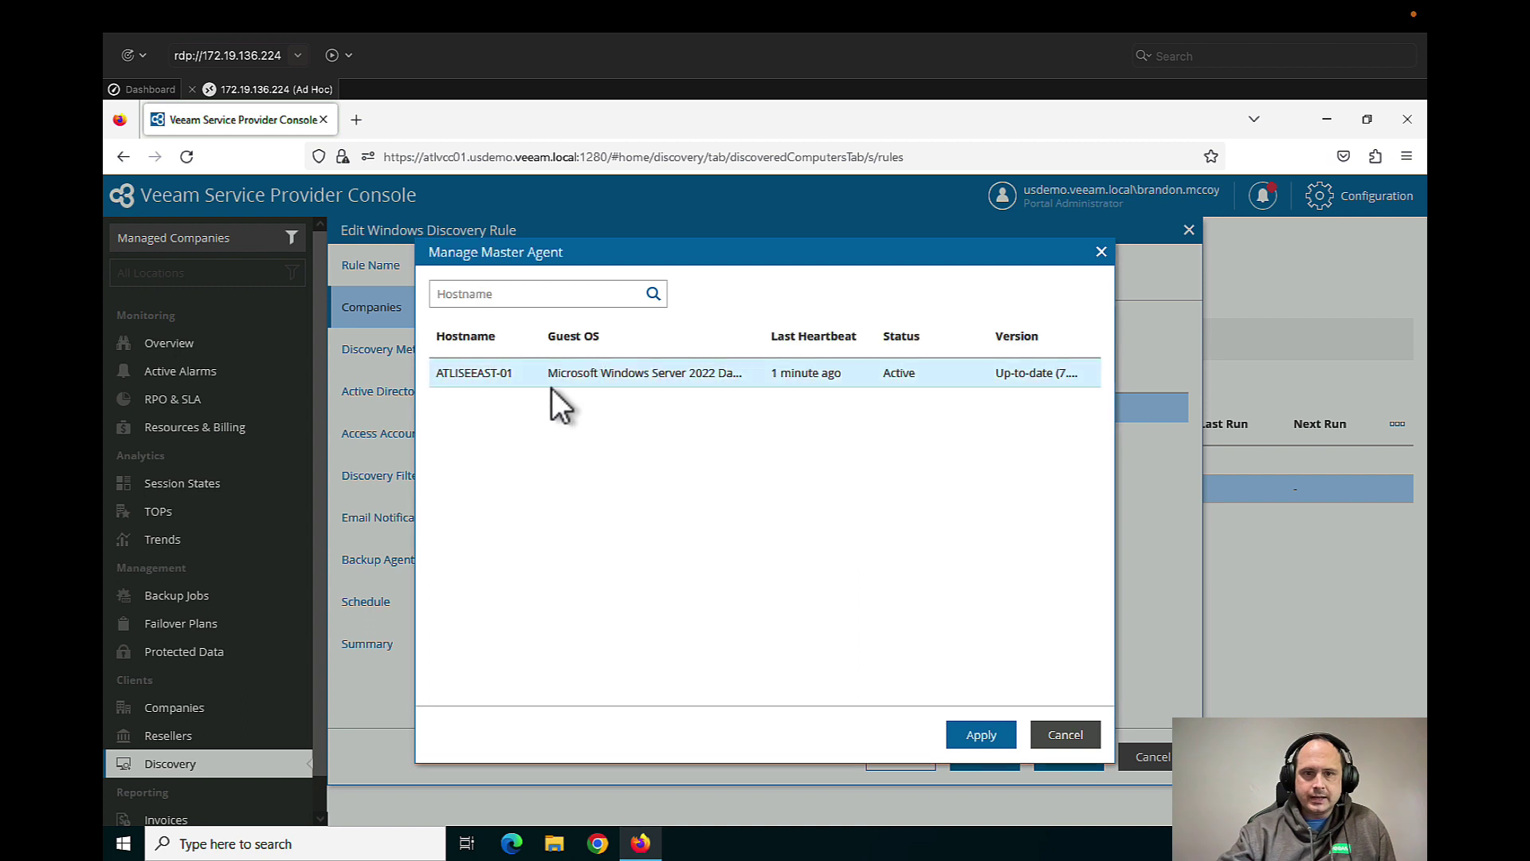
left_click(701, 373)
left_click(976, 735)
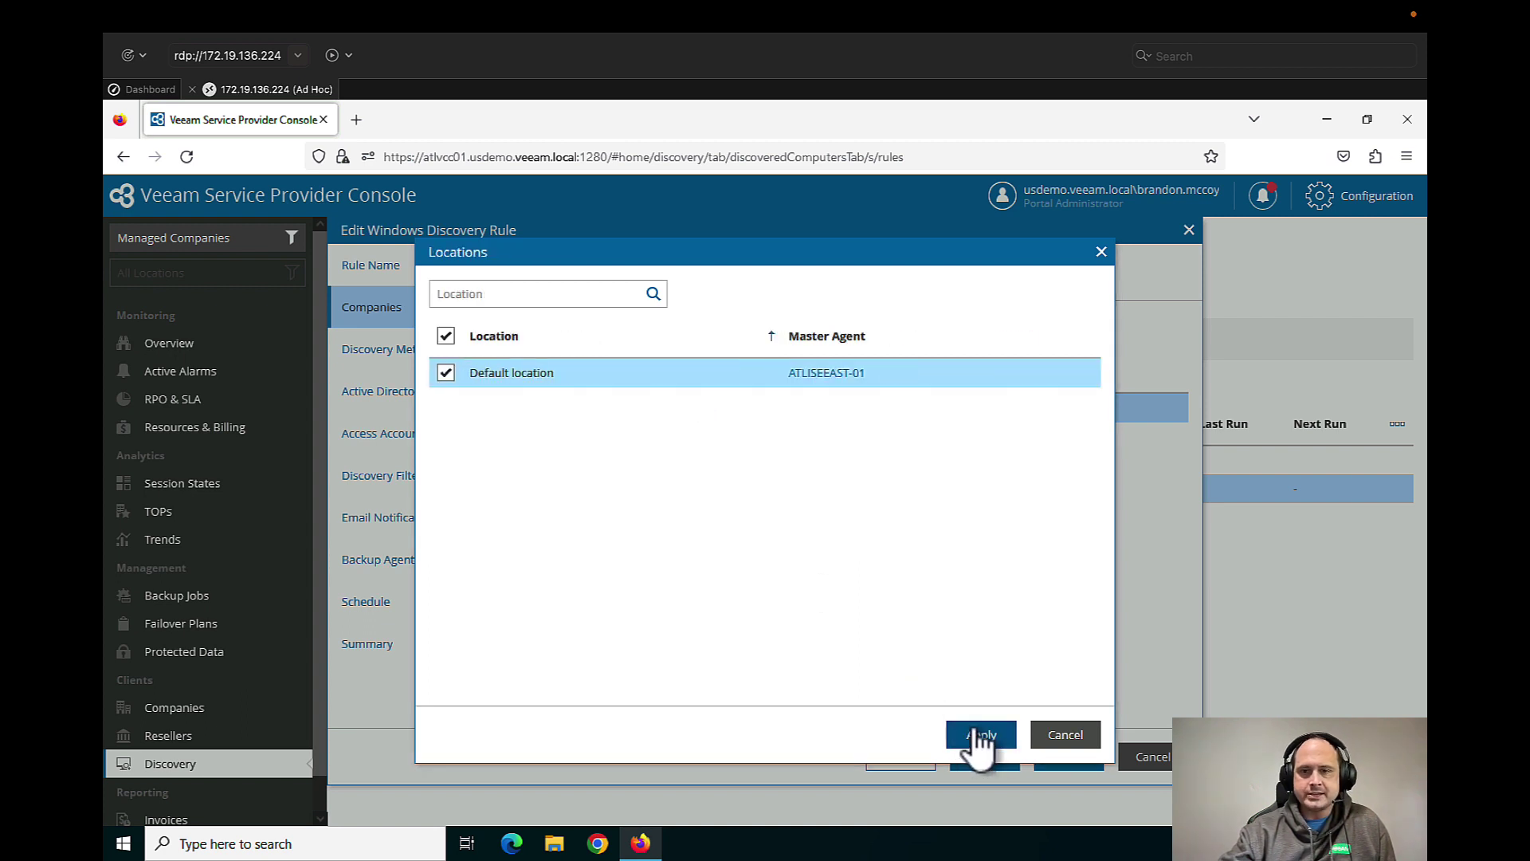
left_click(977, 736)
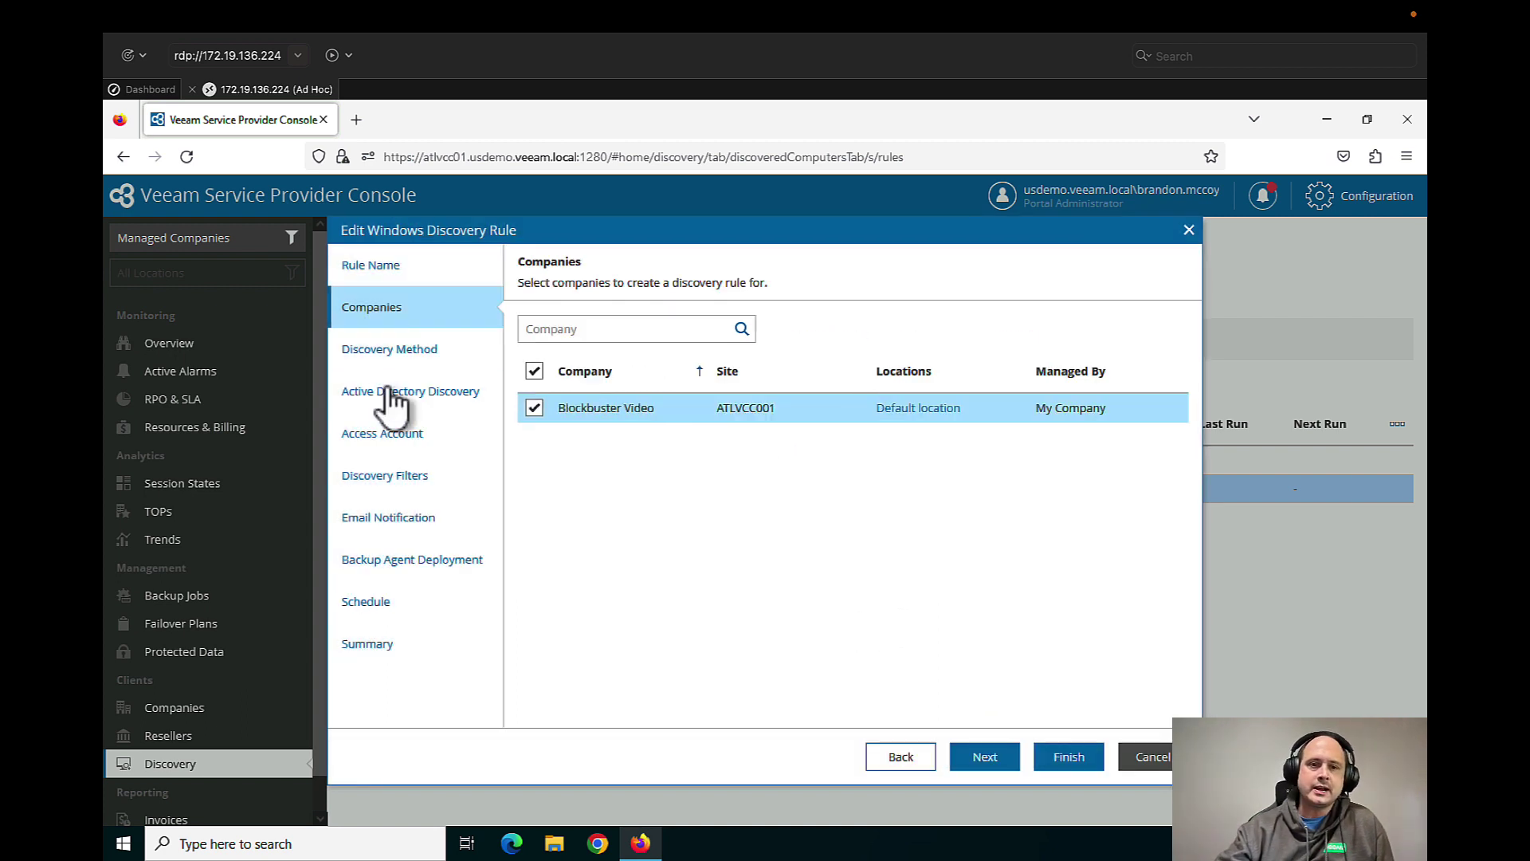
- Review the discovery method and backup agent deployment settings, then discard the rule edits
left_click(423, 354)
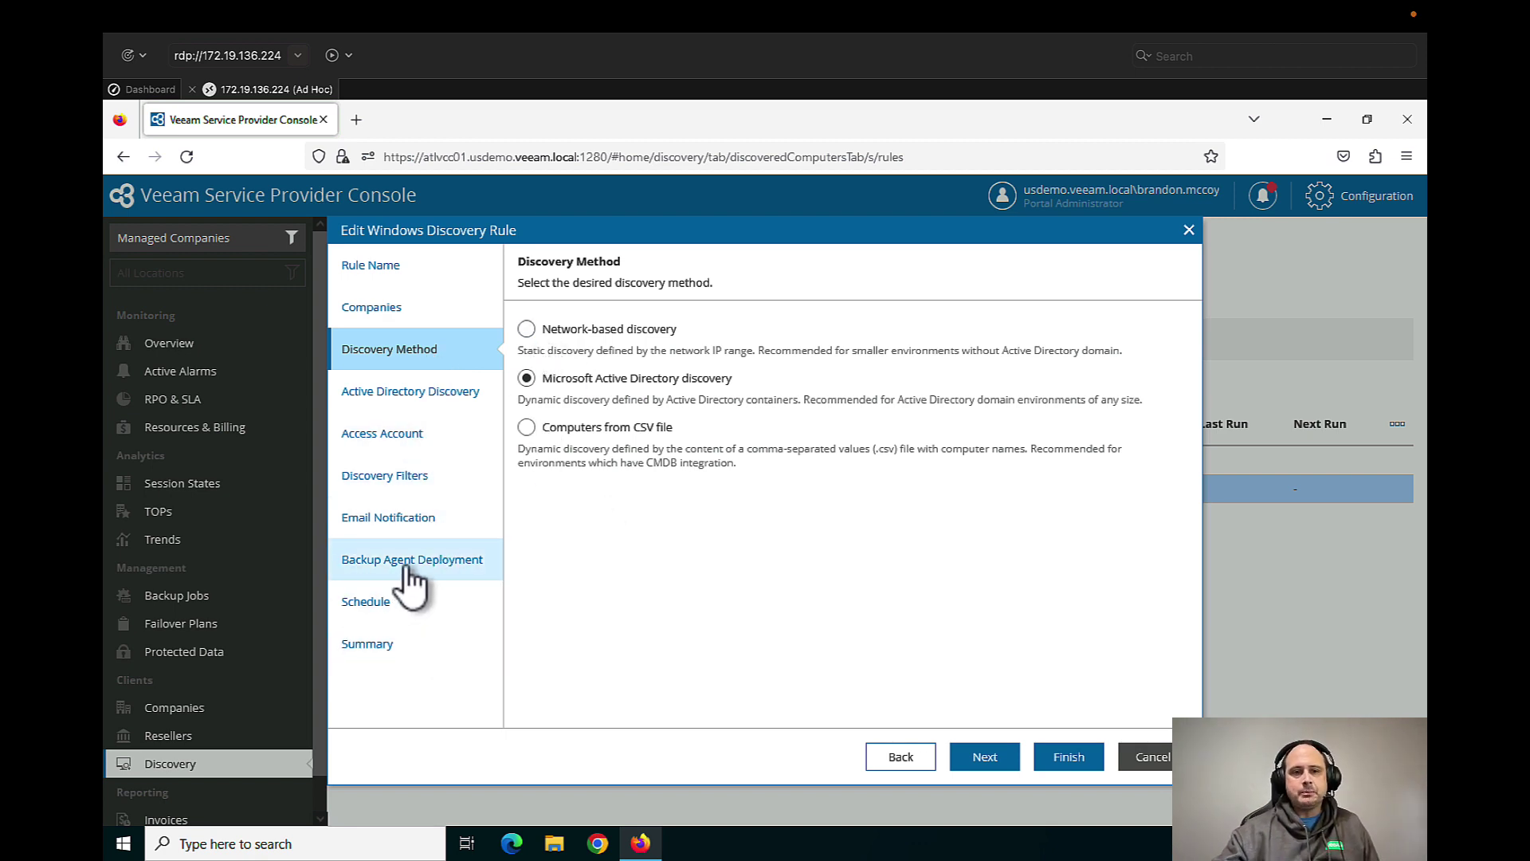
left_click(371, 568)
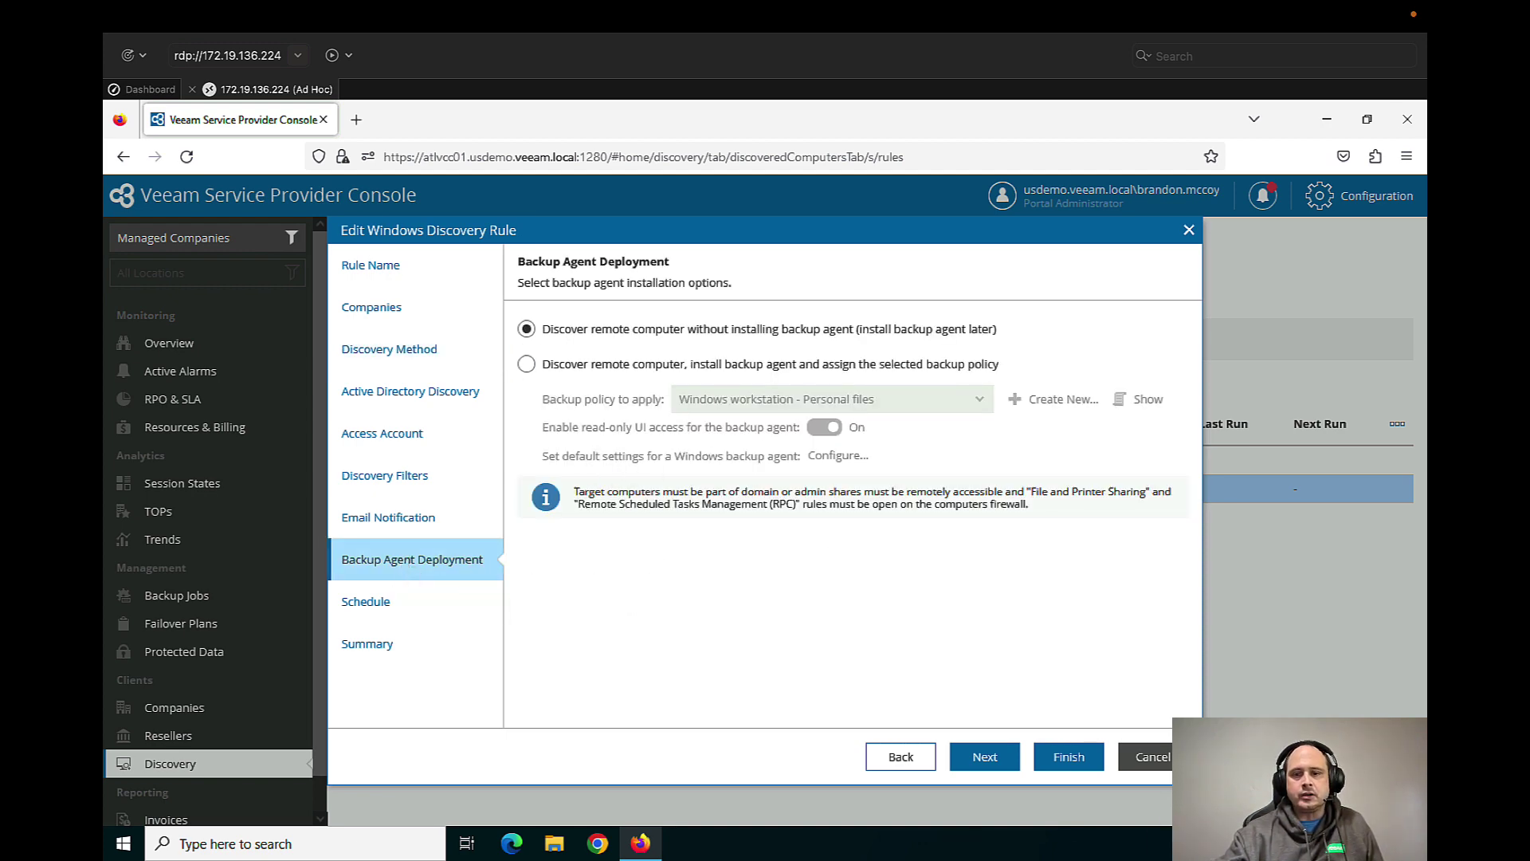
left_click(1152, 762)
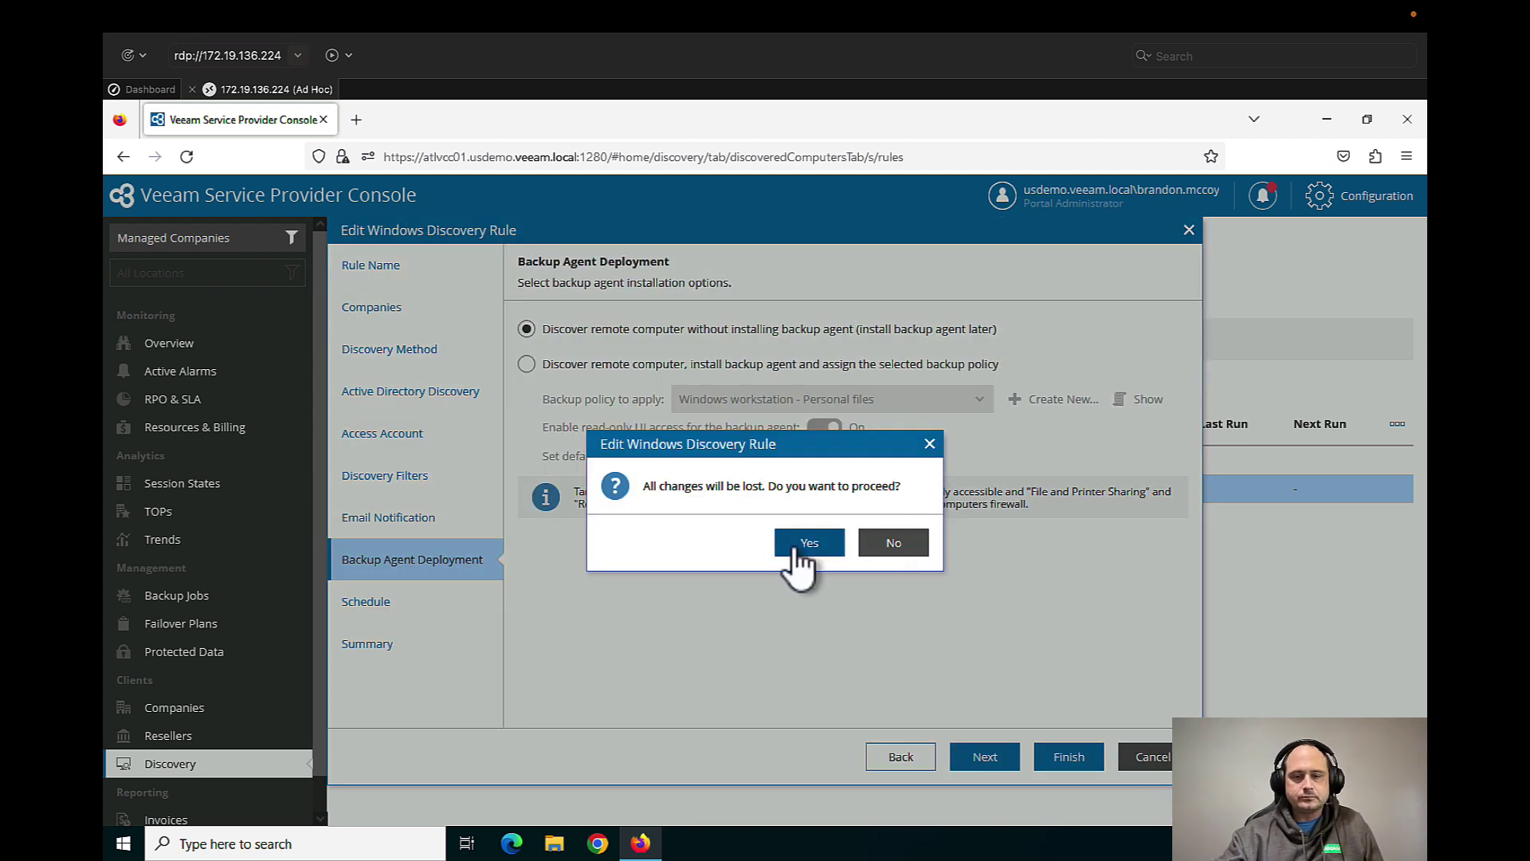
left_click(788, 542)
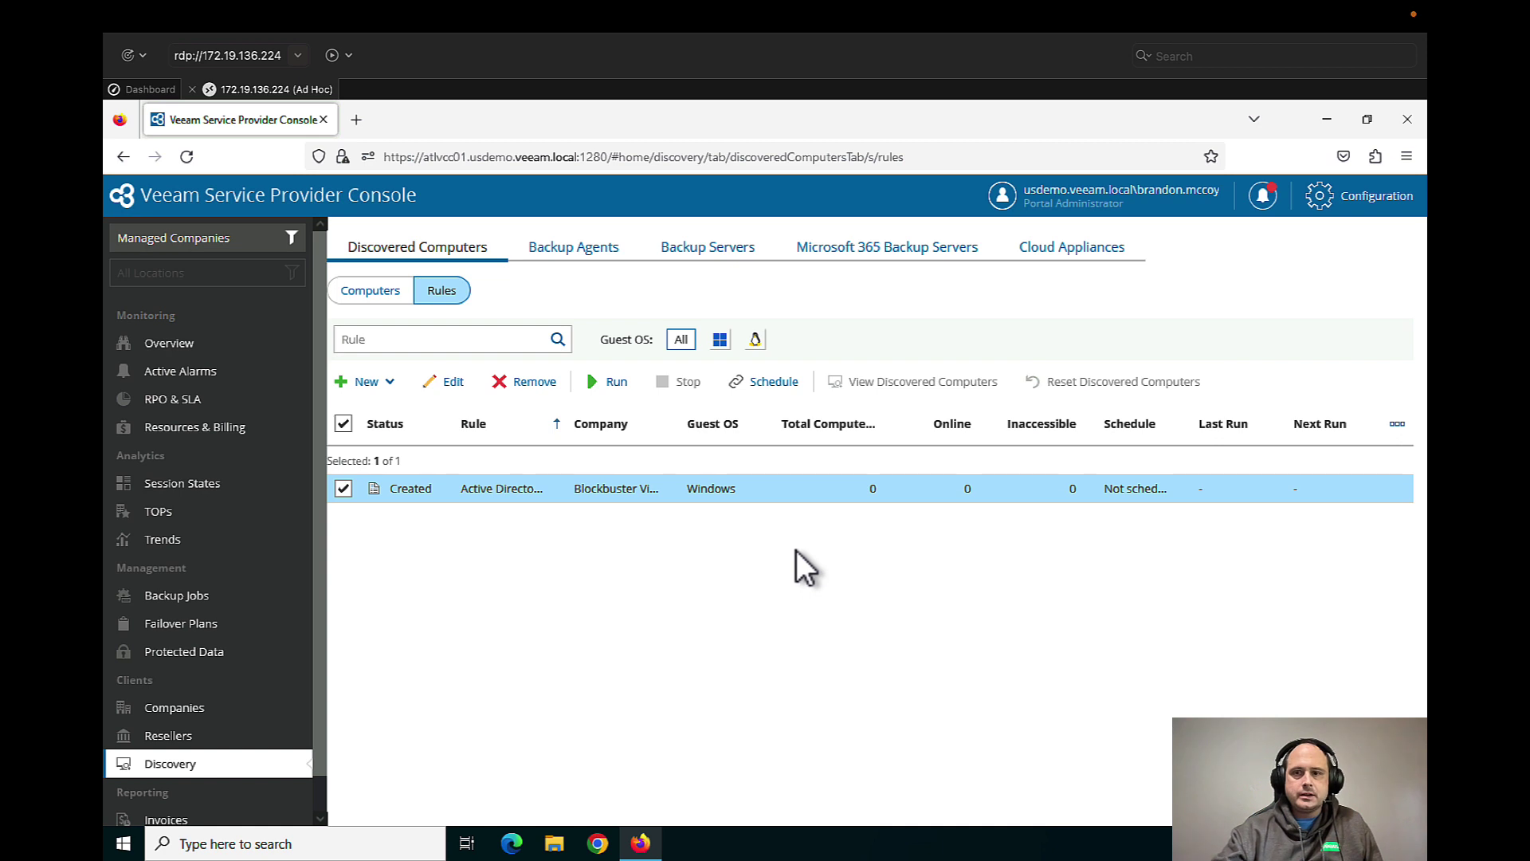
- Open ATLVCSP01's agent backup jobs and view the failed backup policy's error details
left_click(209, 594)
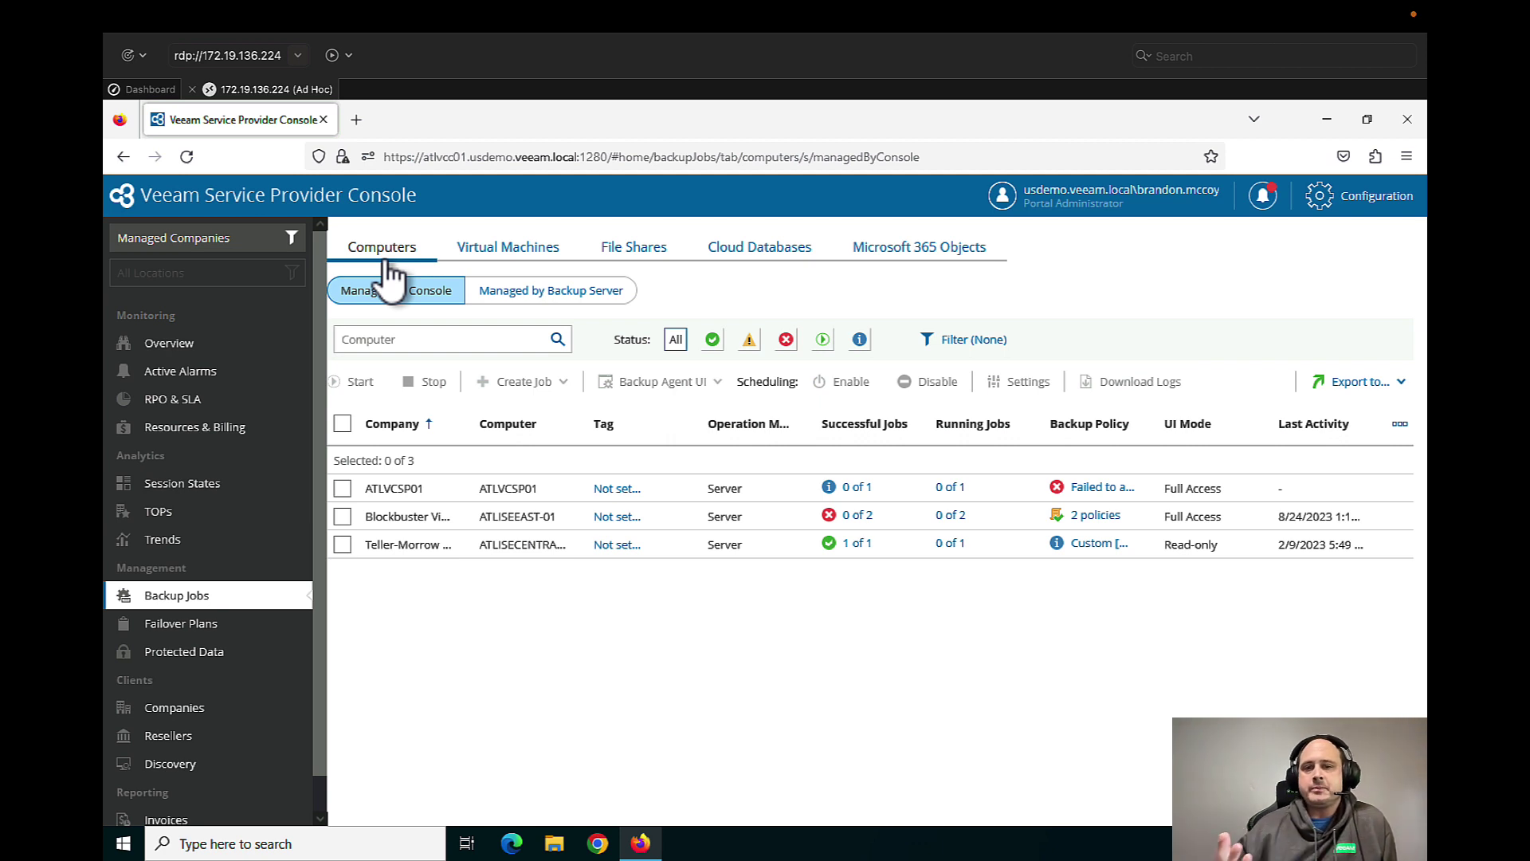
left_click(850, 487)
left_click(271, 394)
left_click(534, 423)
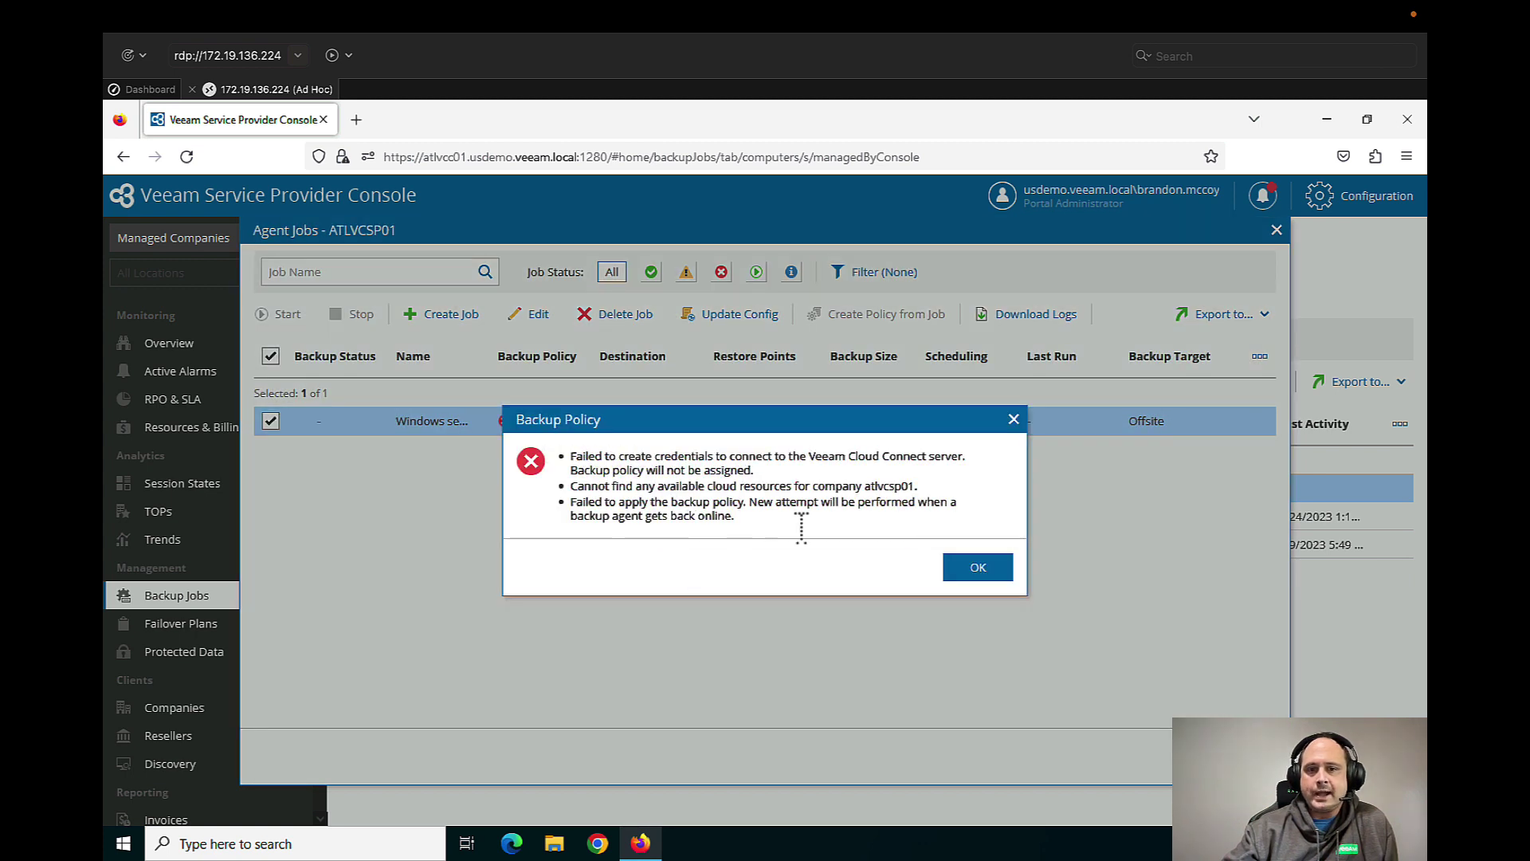
left_click(966, 580)
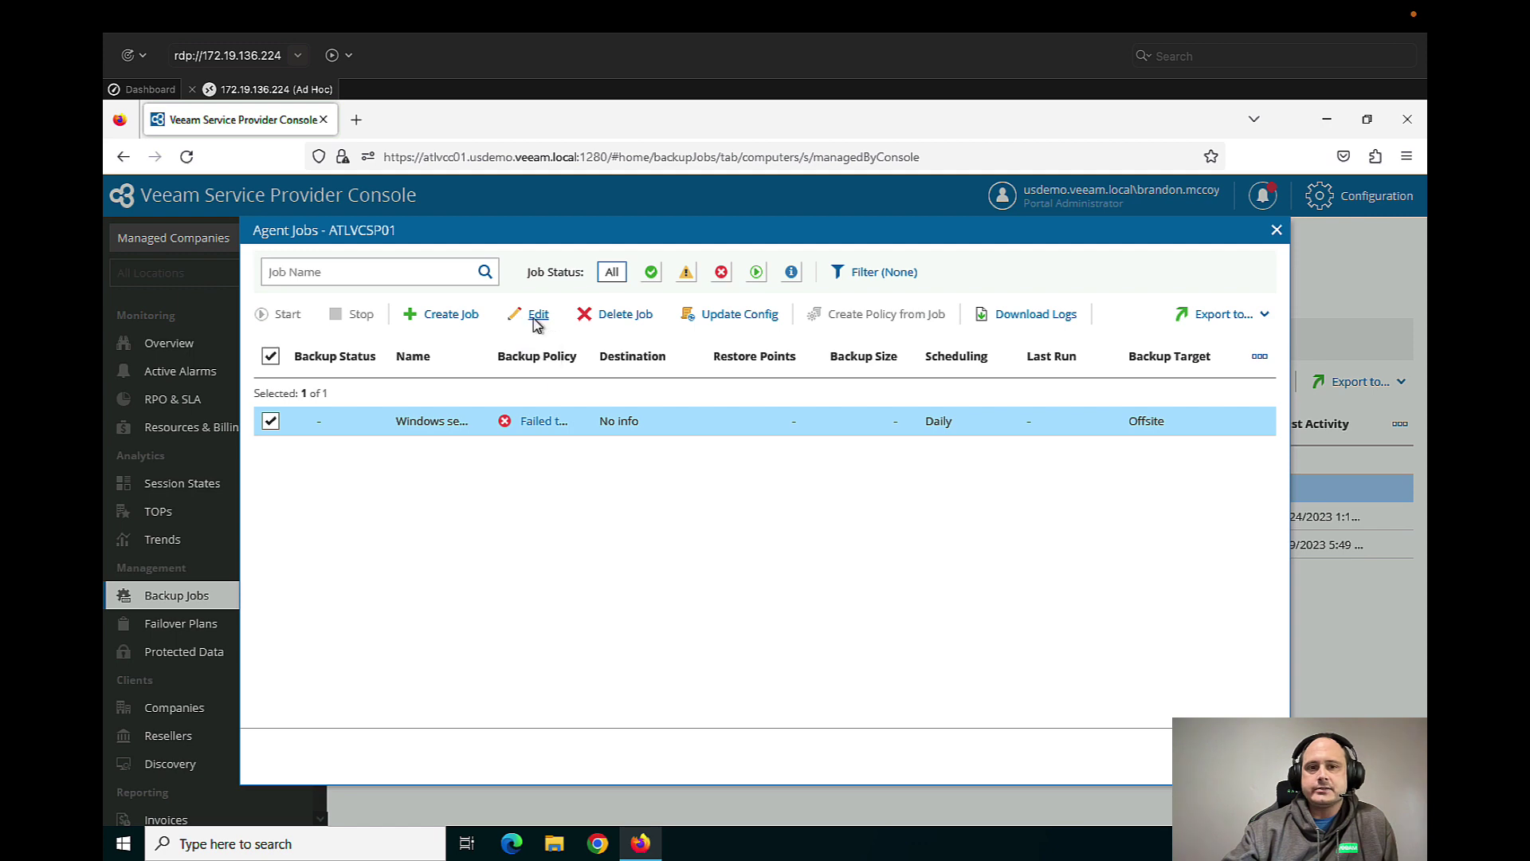
- Review the job's destination and cloud repository credentials, then discard the job edit
left_click(537, 318)
scroll(496, 331, "down", 2)
left_click(436, 305)
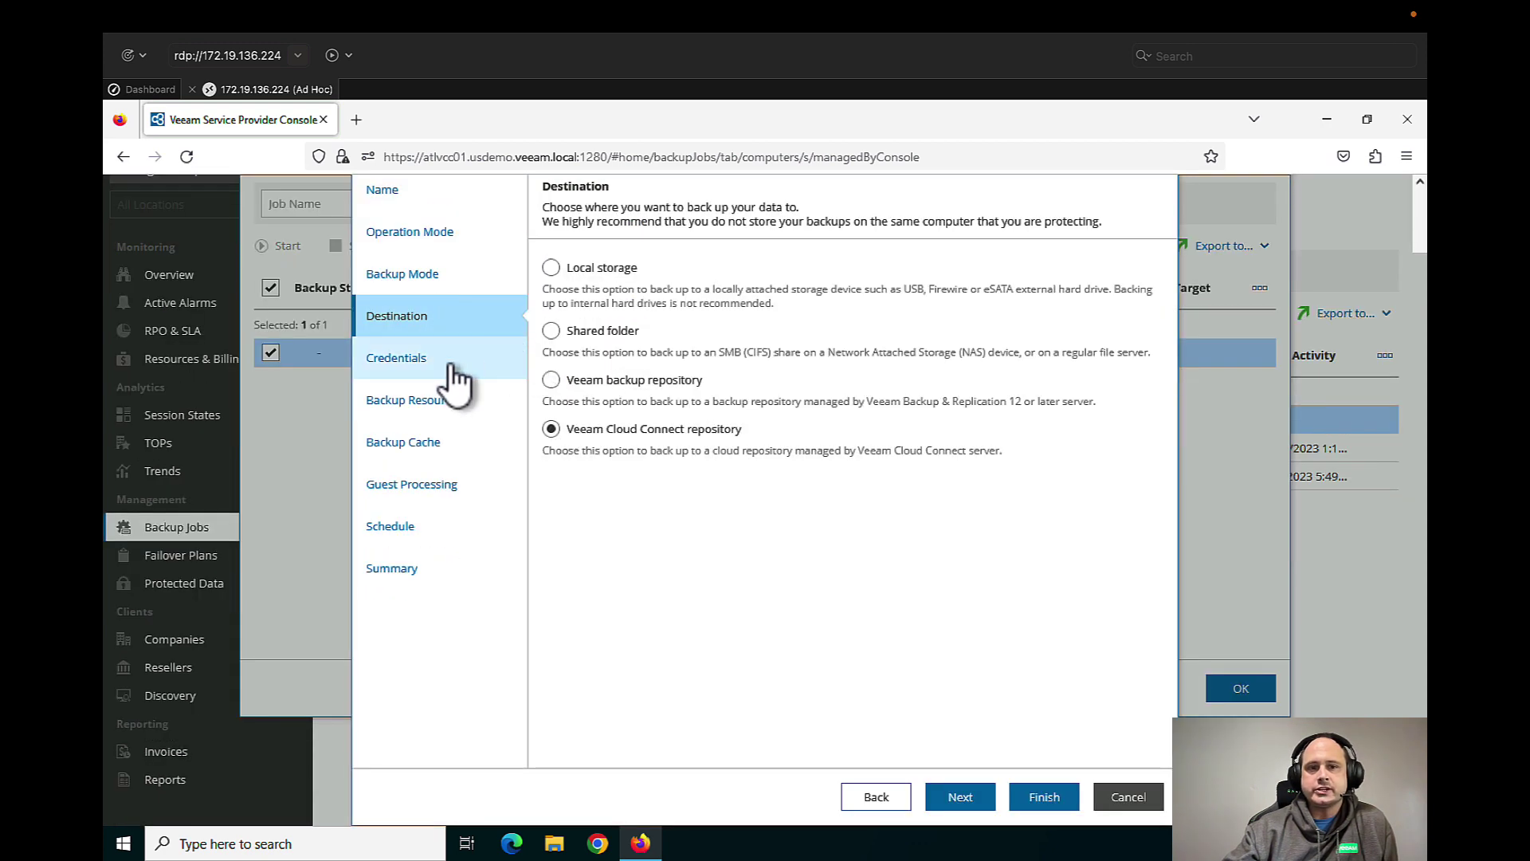
left_click(430, 363)
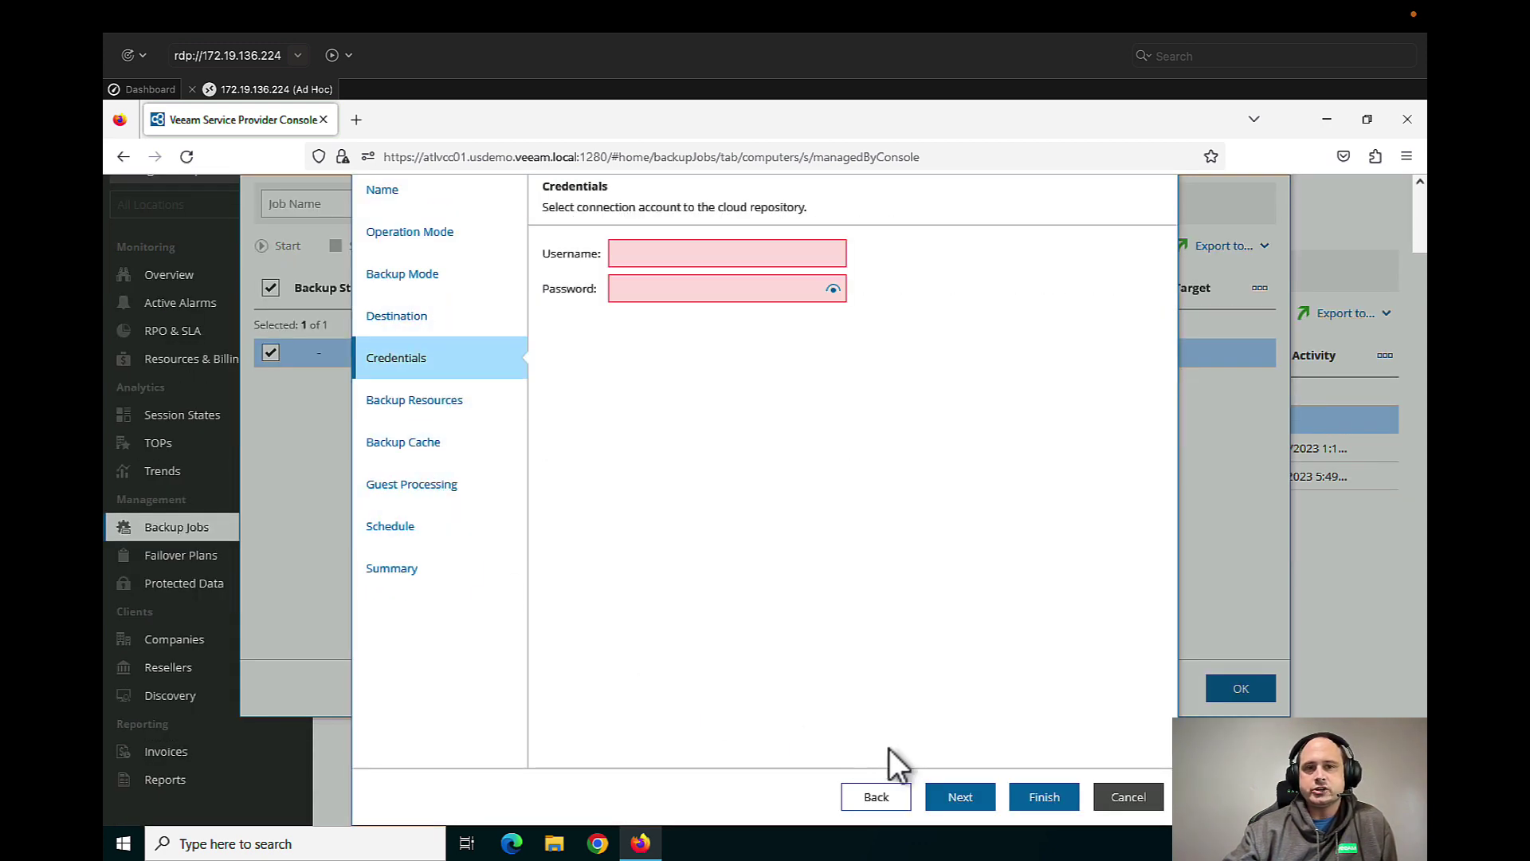
left_click(1131, 799)
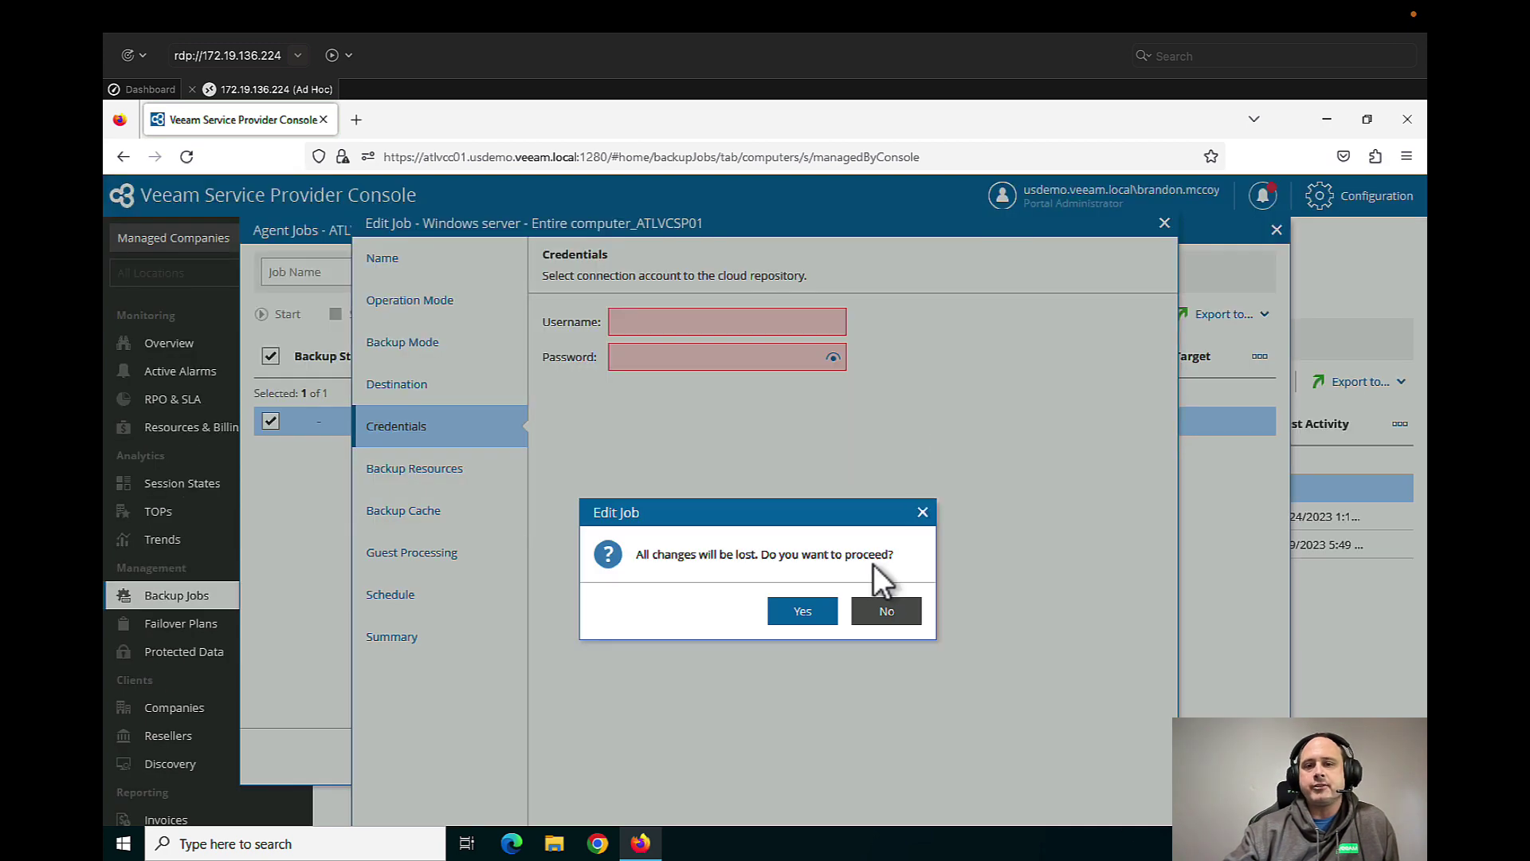
scroll(788, 629, "down", 1)
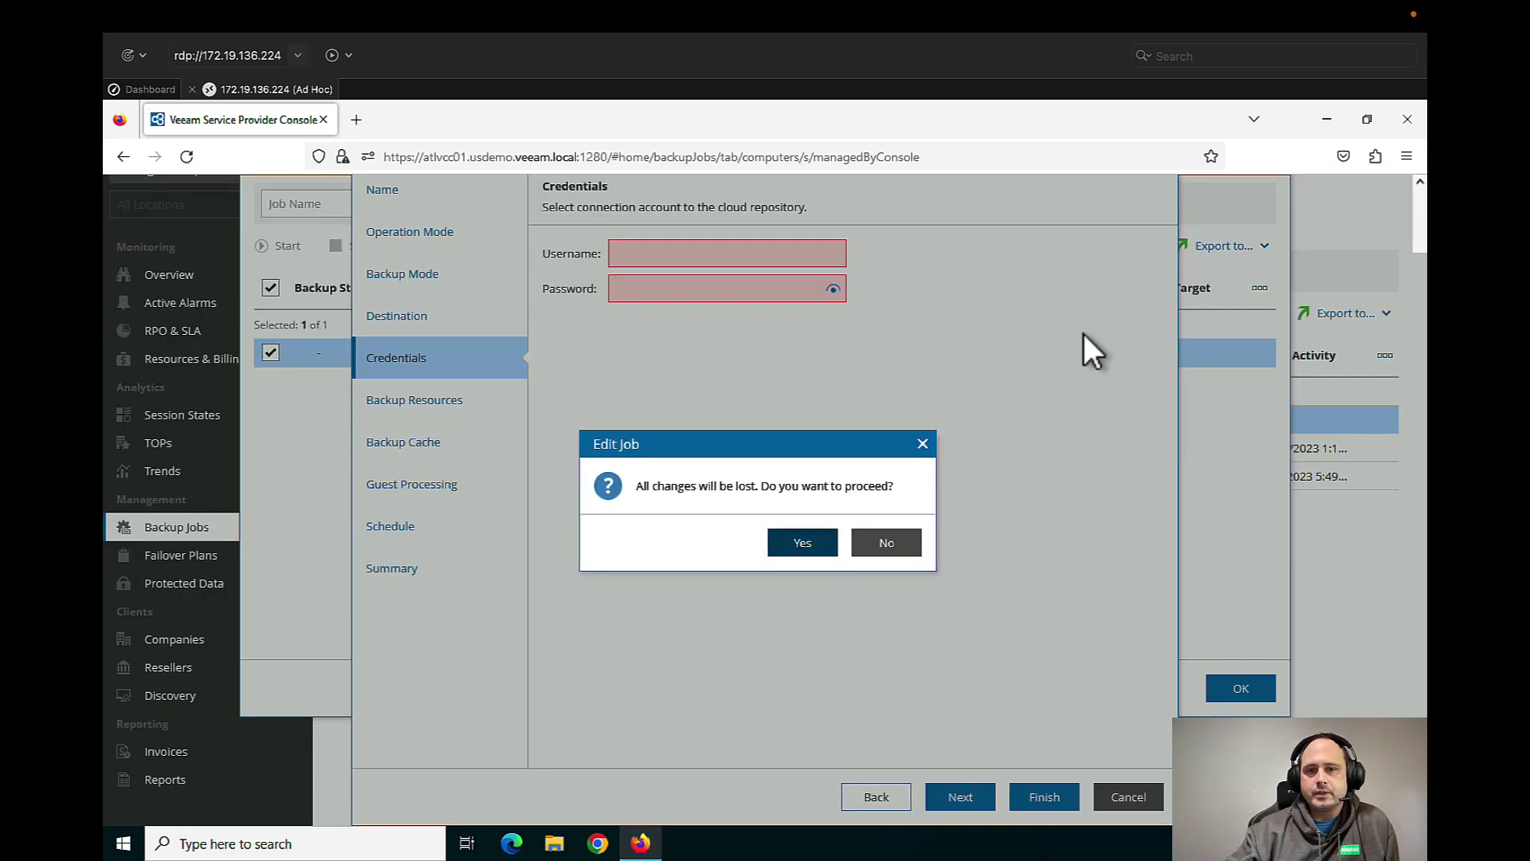
key("Return")
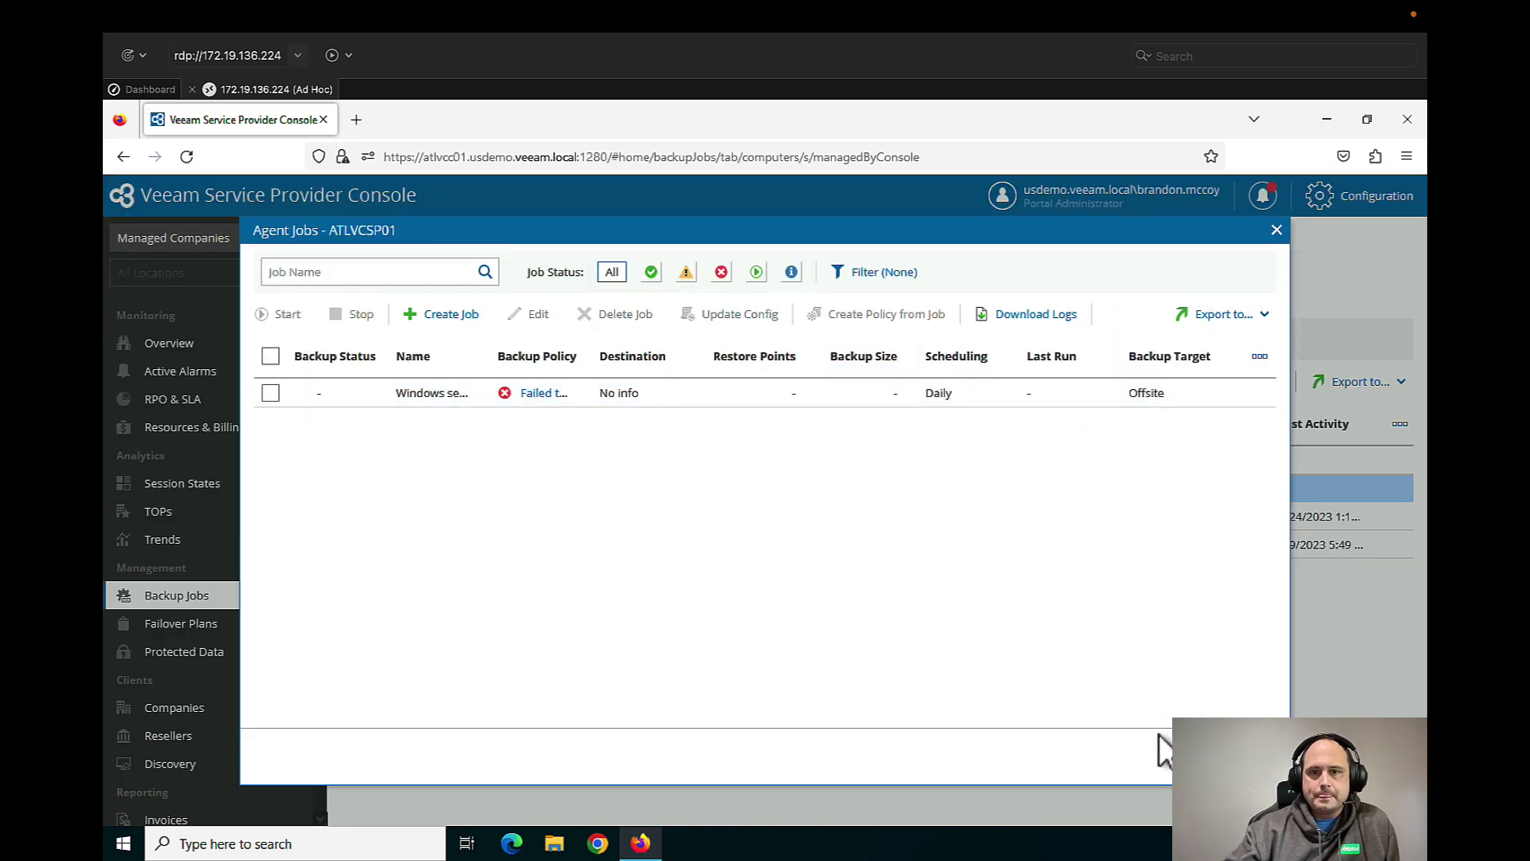
- Check ATLVCSP01's Switch to Read-only UI option but leave its backup agent in Full Access
left_click(1273, 232)
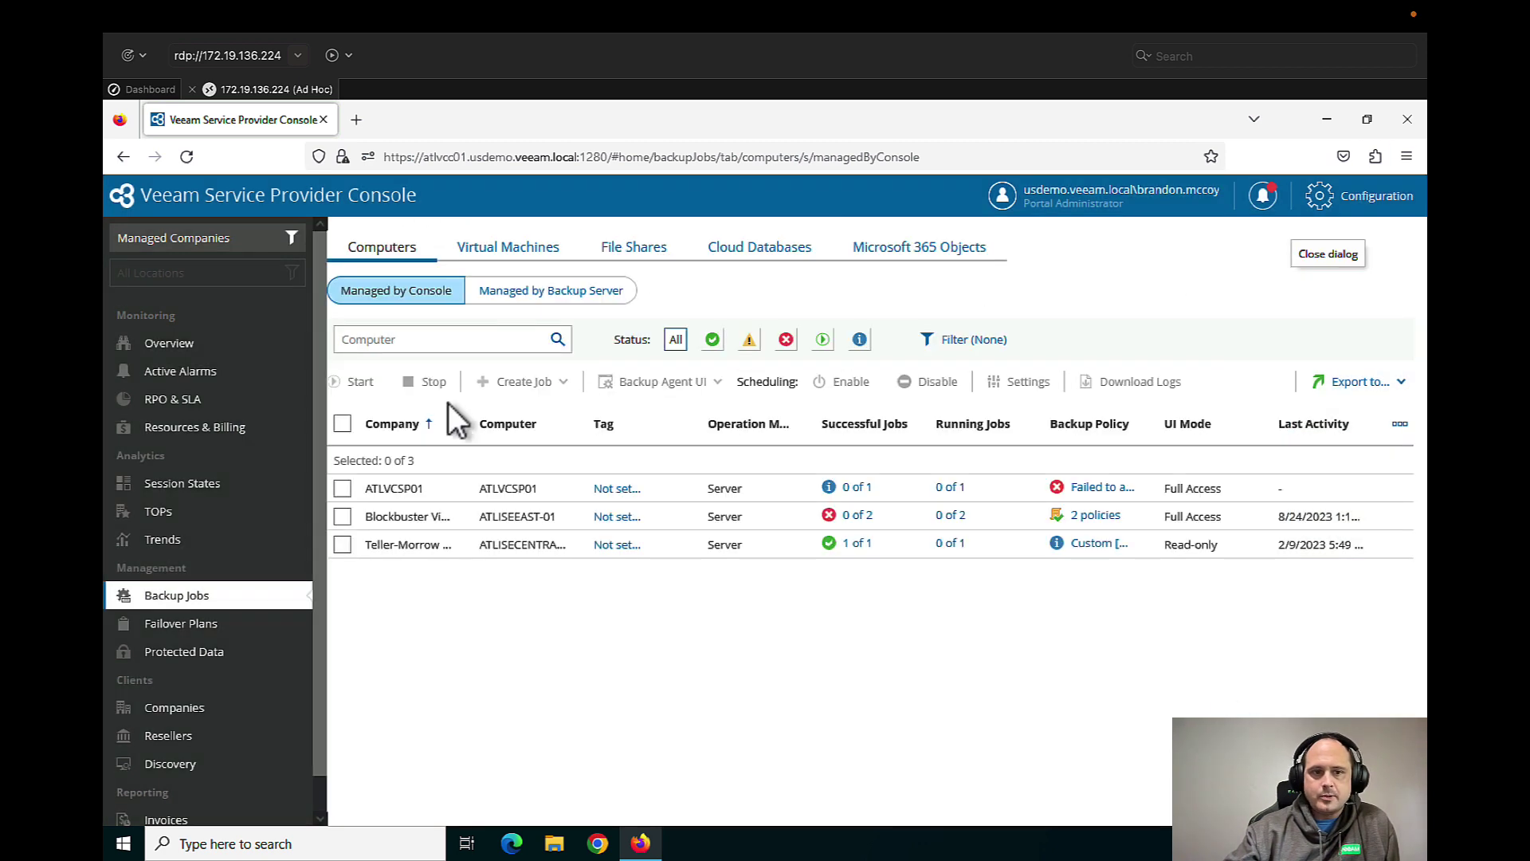
left_click(342, 488)
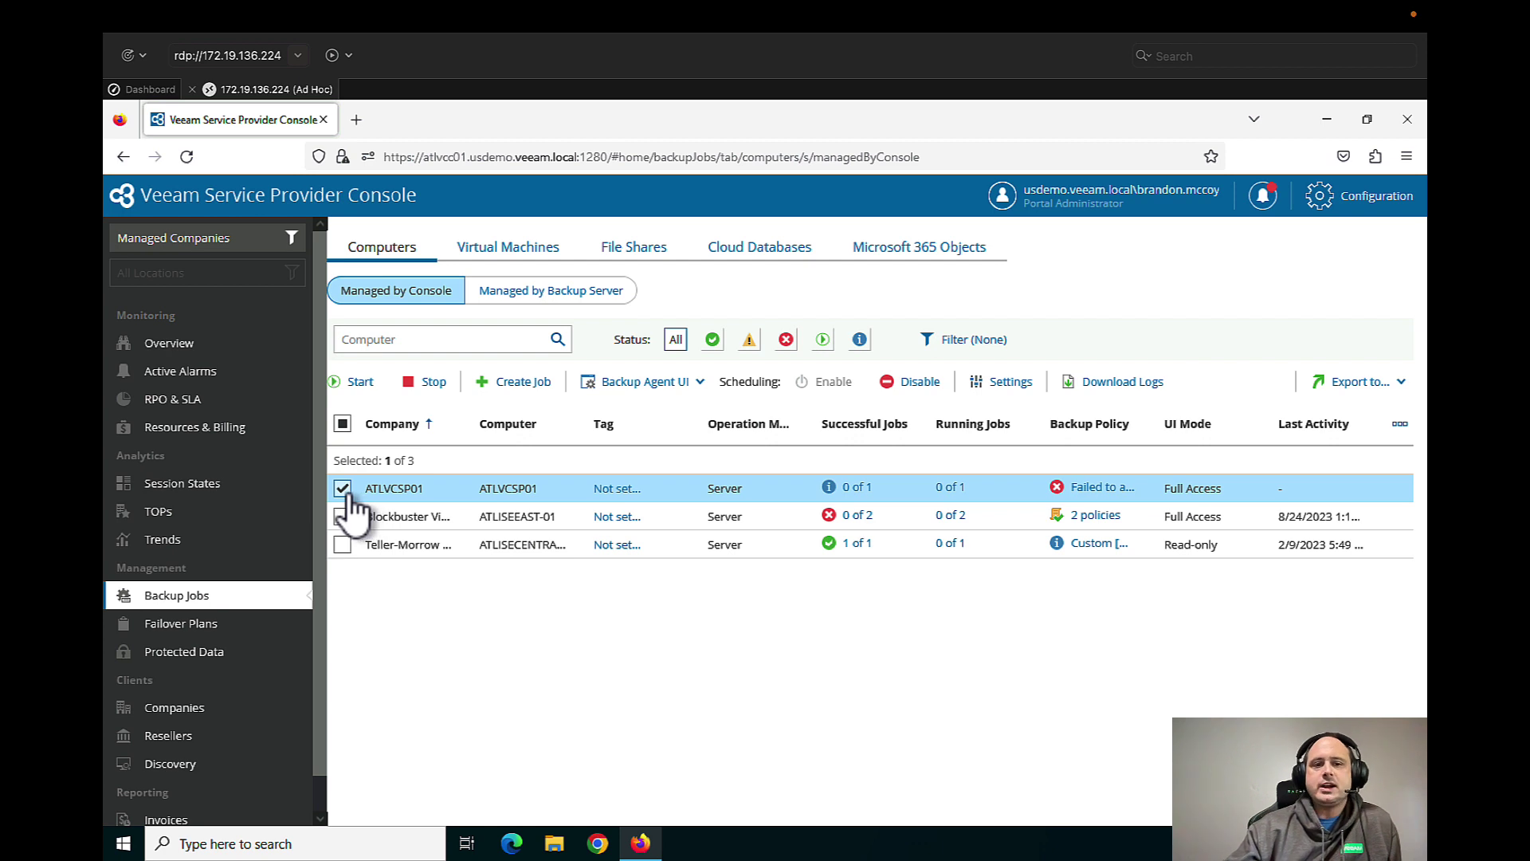
left_click(699, 385)
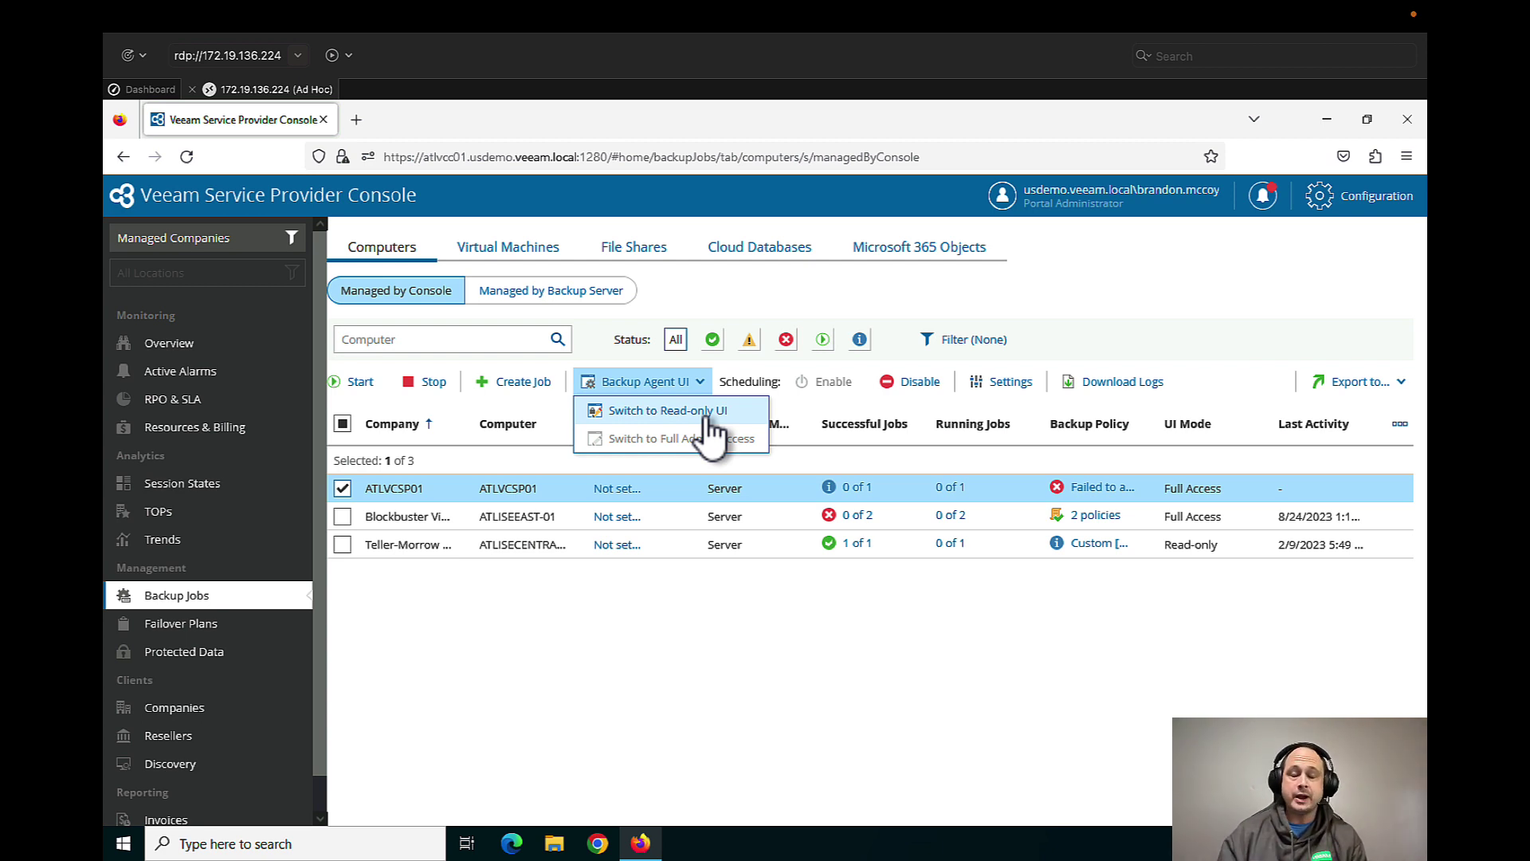
left_click(739, 695)
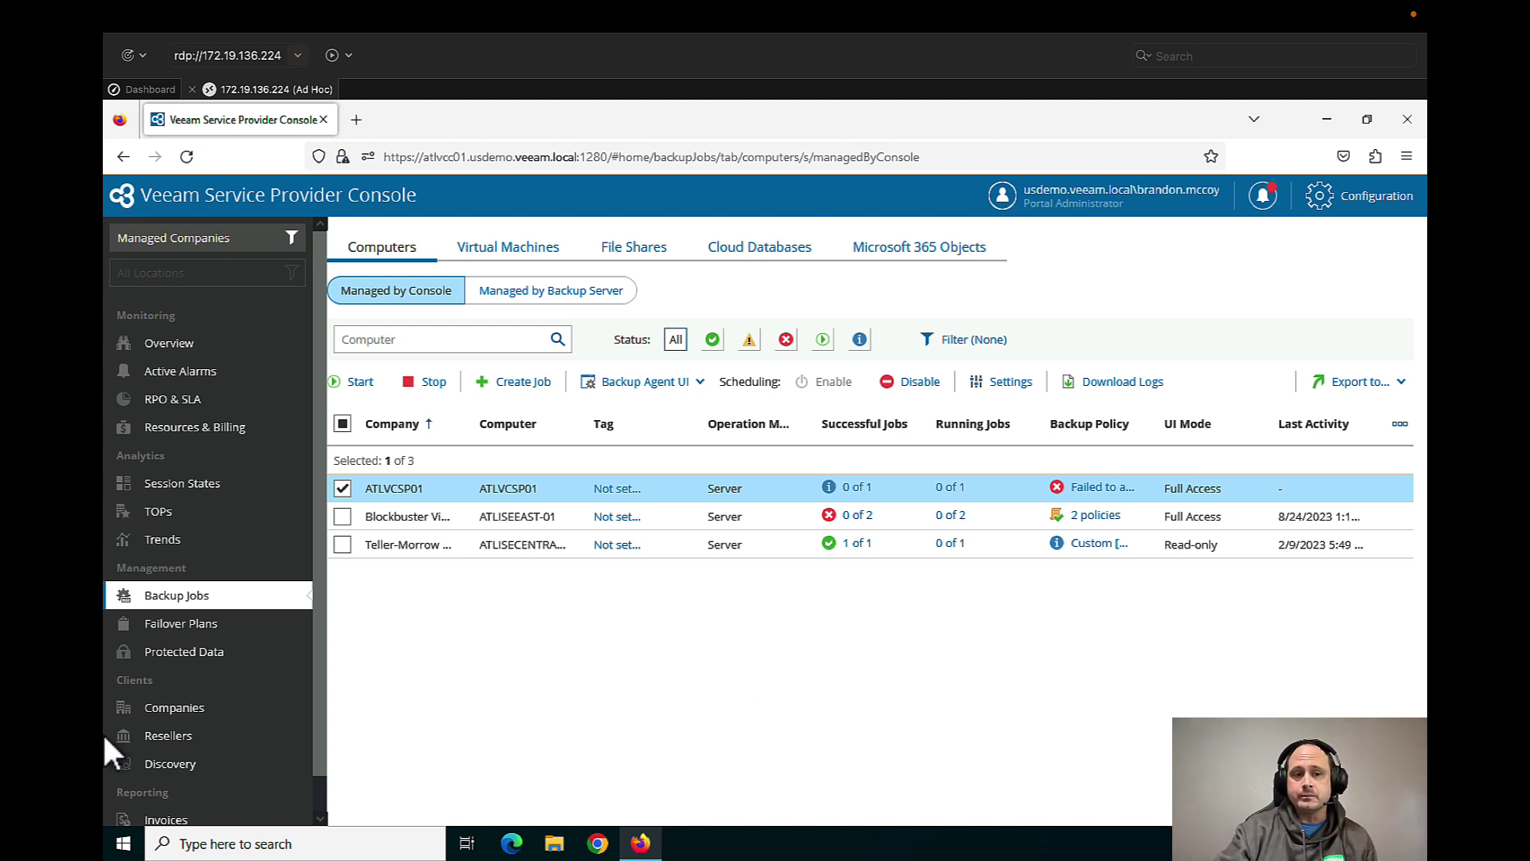
- Open Protected Data for computers and select the second console-managed machine
left_click(211, 651)
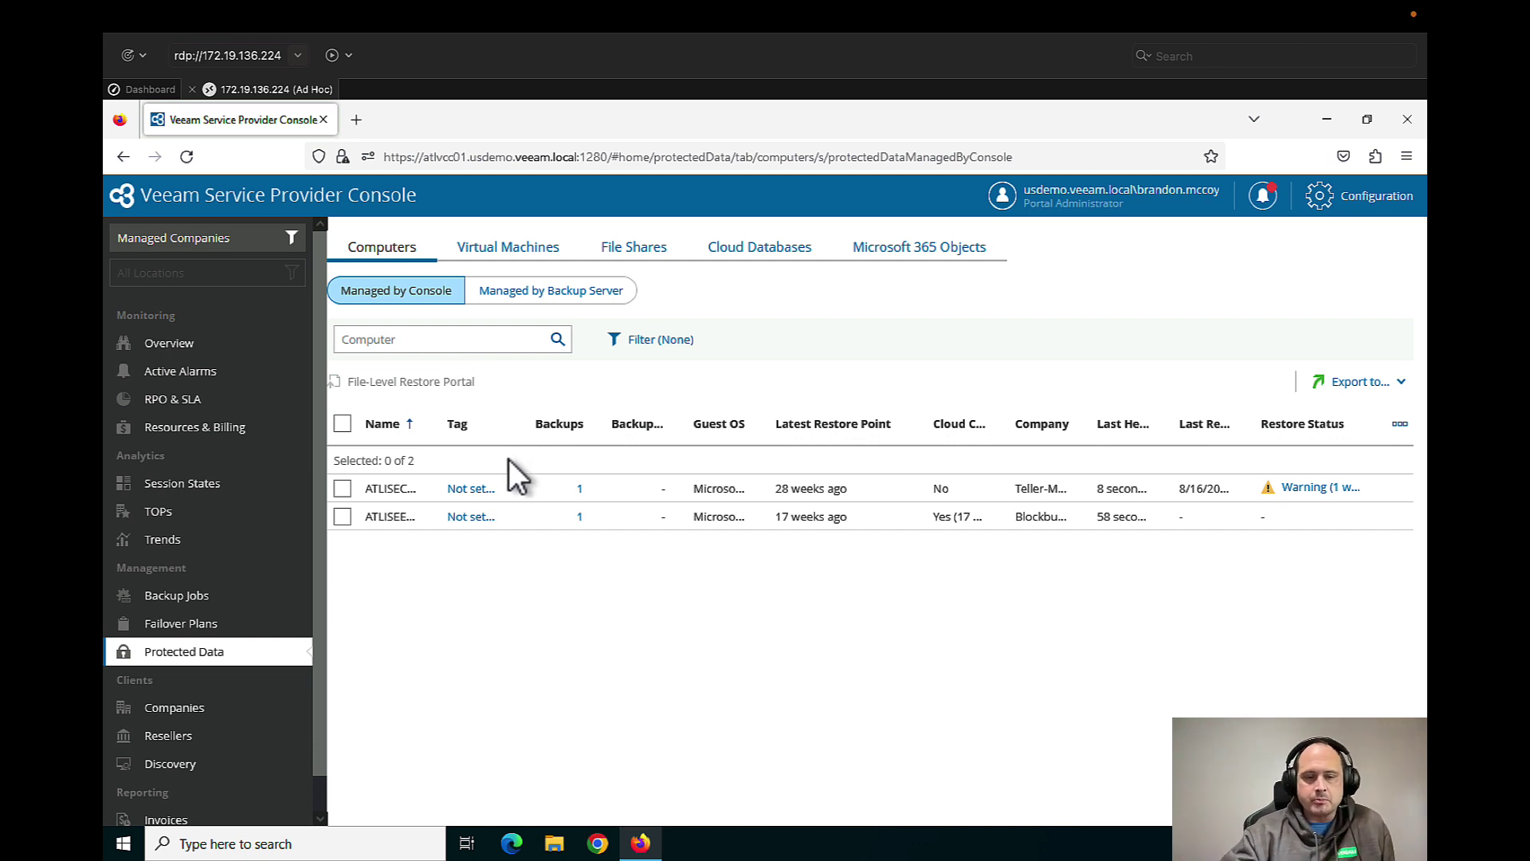
left_click(343, 516)
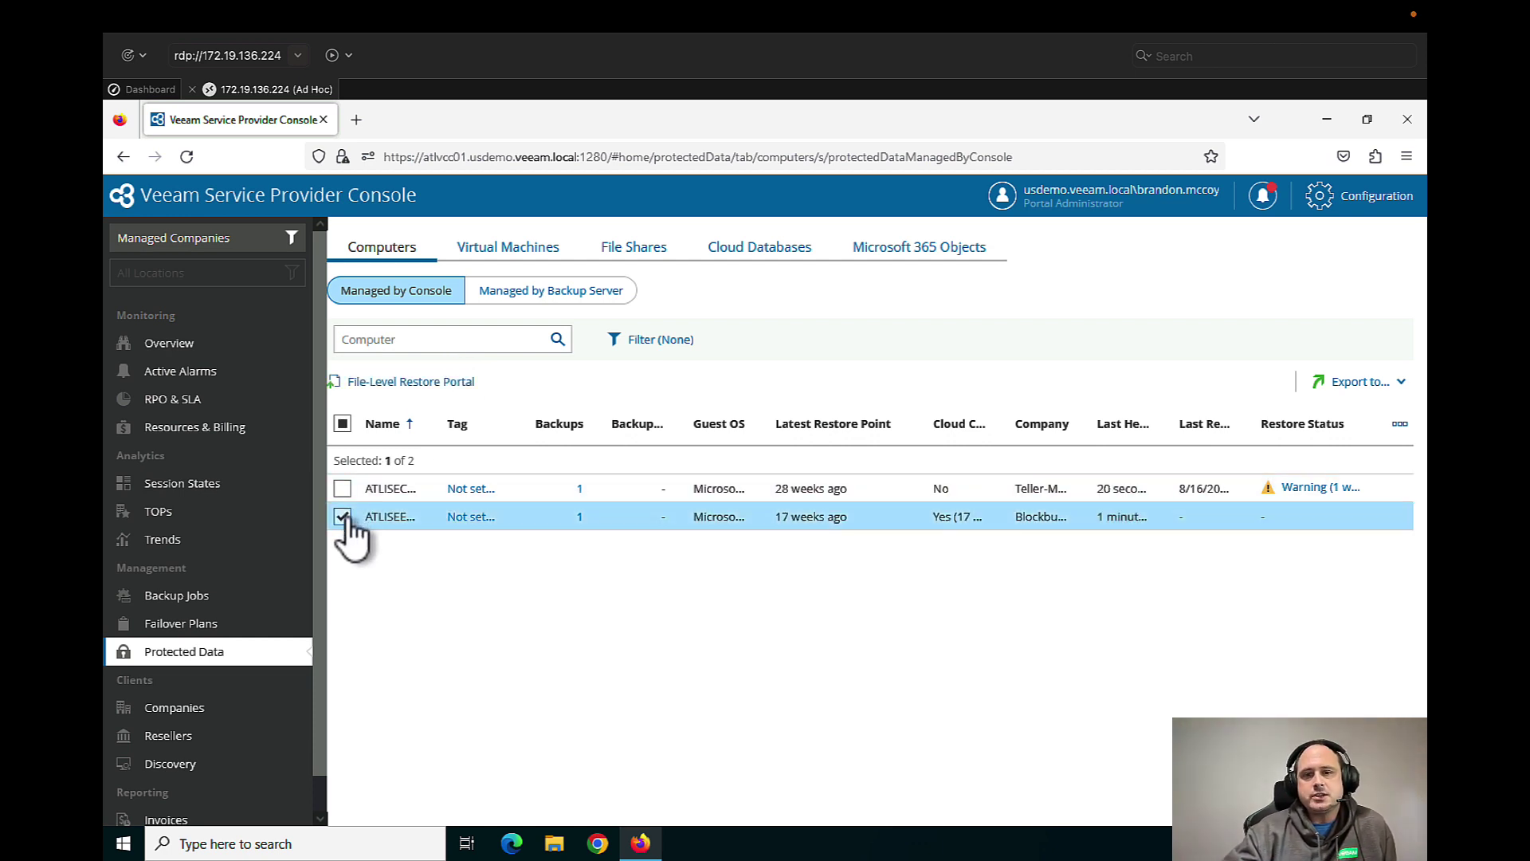
- Load ATLISEEAST-01's 4/22/2023 12:30 AM restore point, expand C:, and open the Search page
left_click(411, 383)
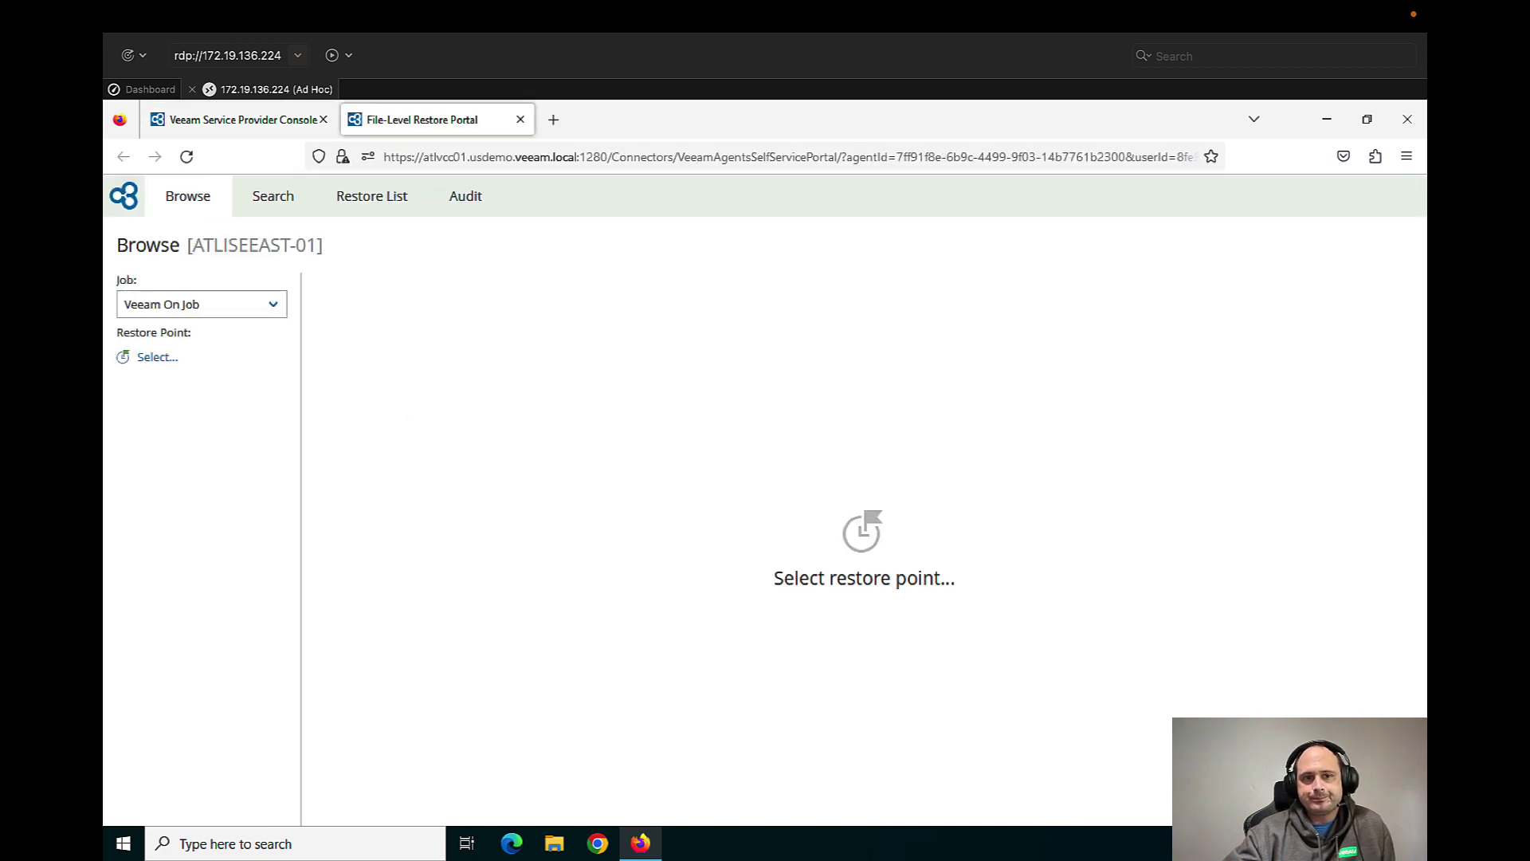
left_click(166, 358)
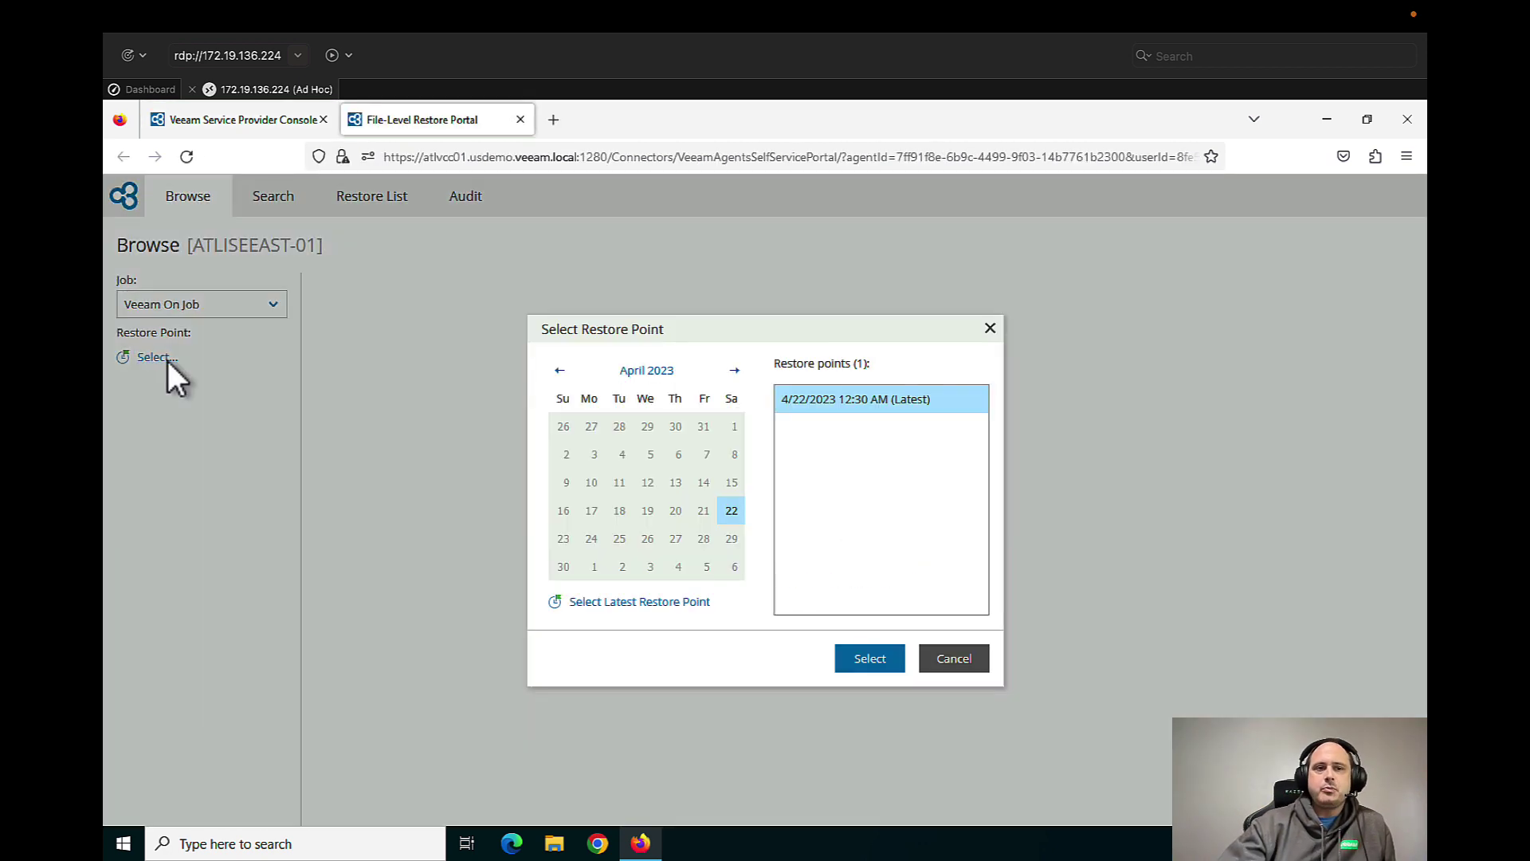
left_click(853, 661)
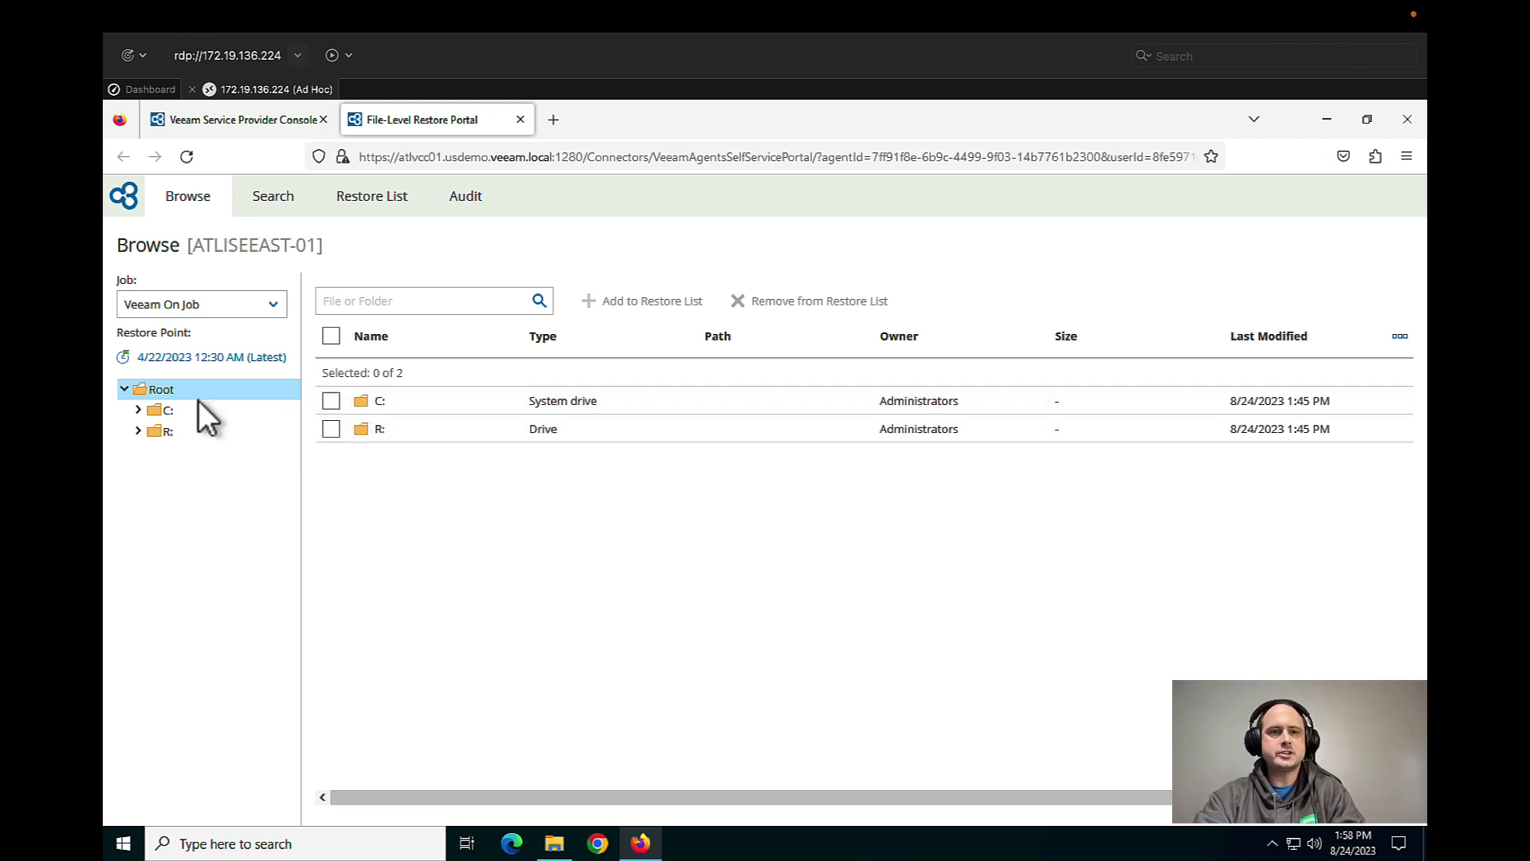
left_click(141, 411)
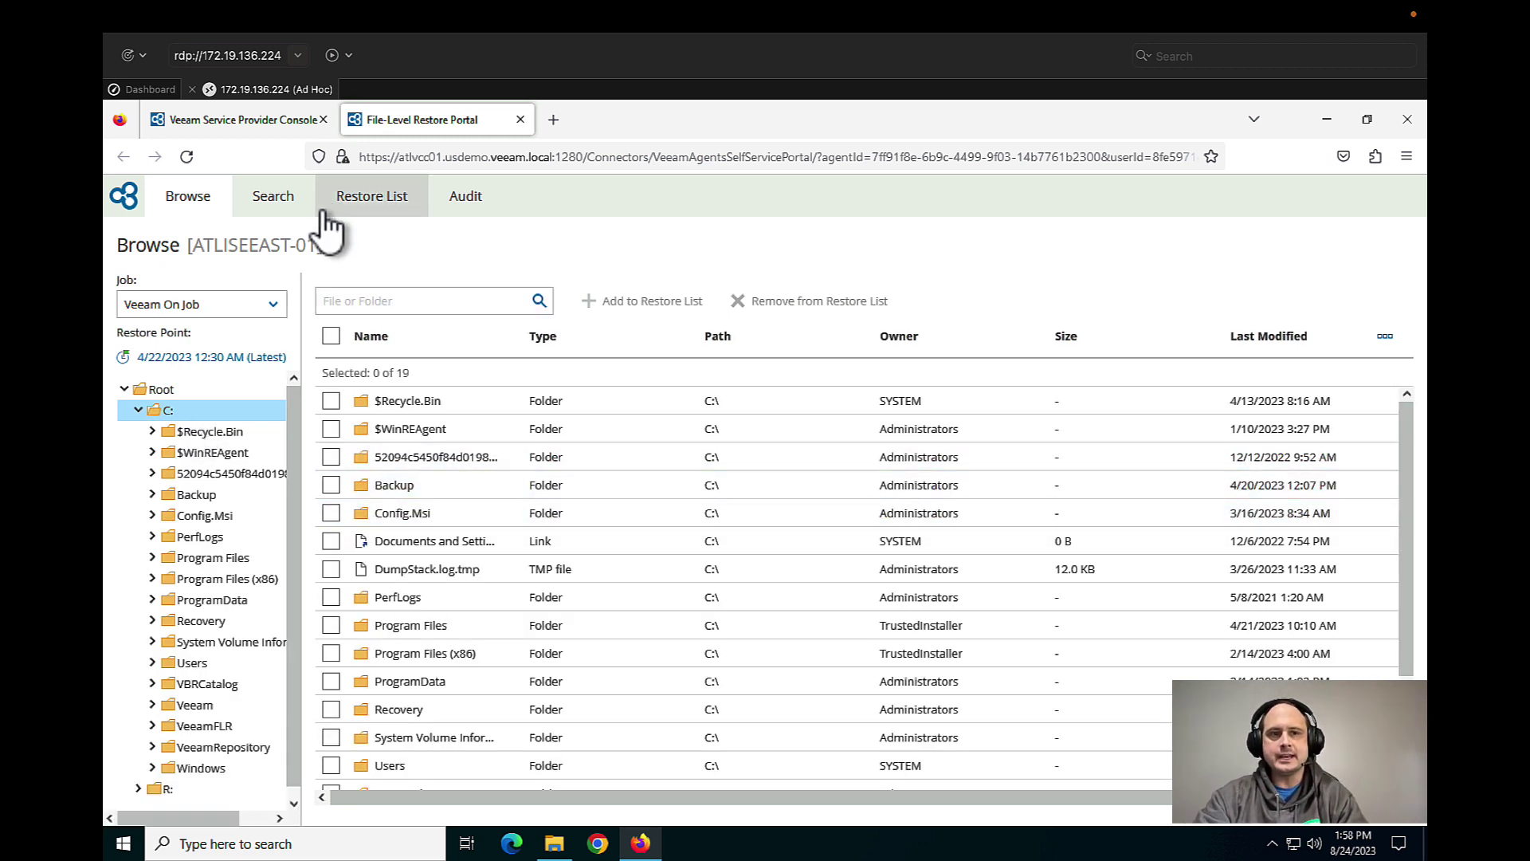
left_click(295, 209)
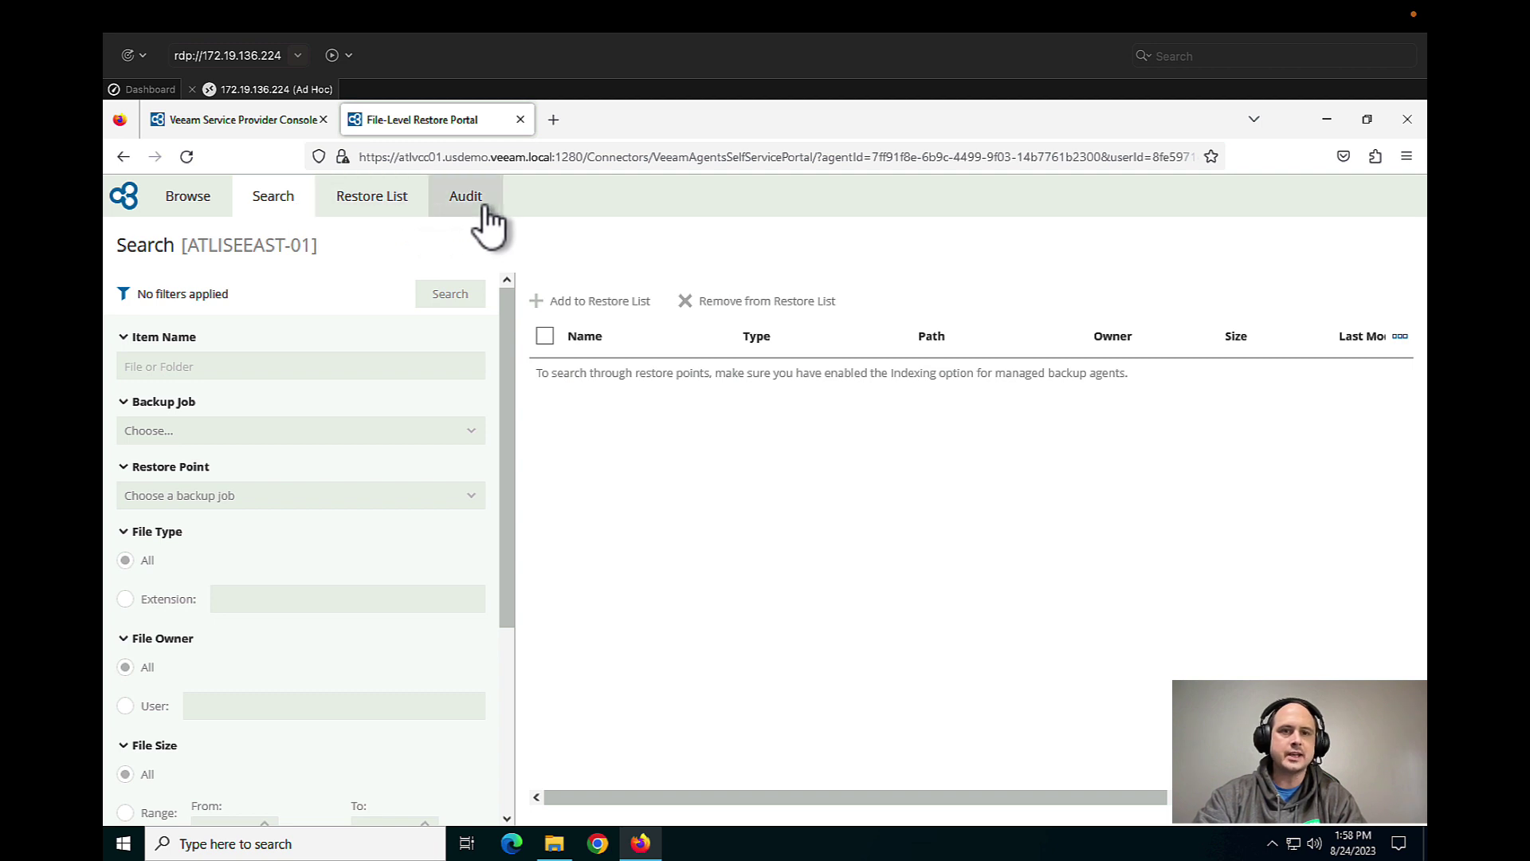